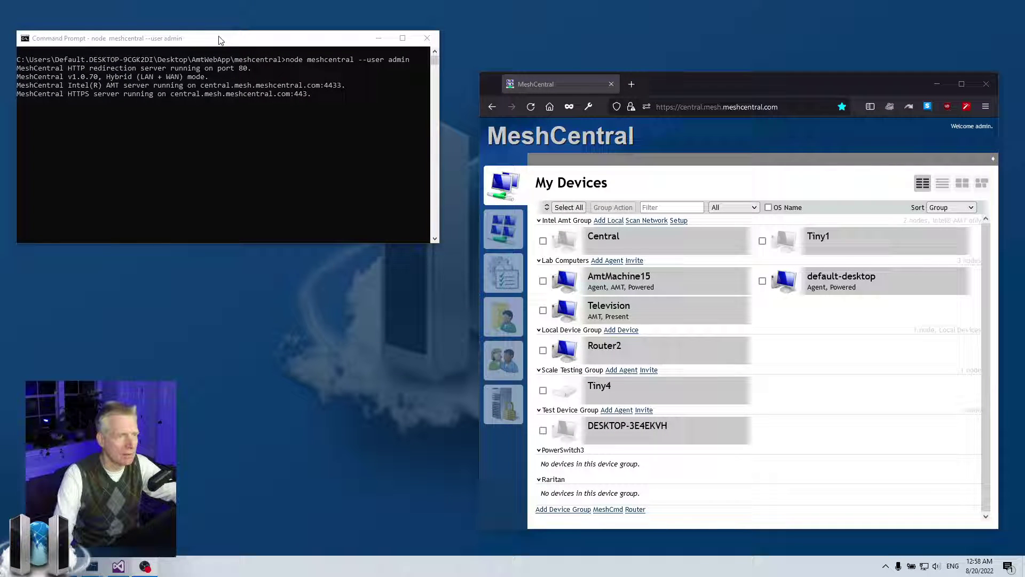
# - Open AmtMachine15's remote desktop and disconnect the session
pyautogui.moveTo(229, 42); pyautogui.dragTo(232, 44)
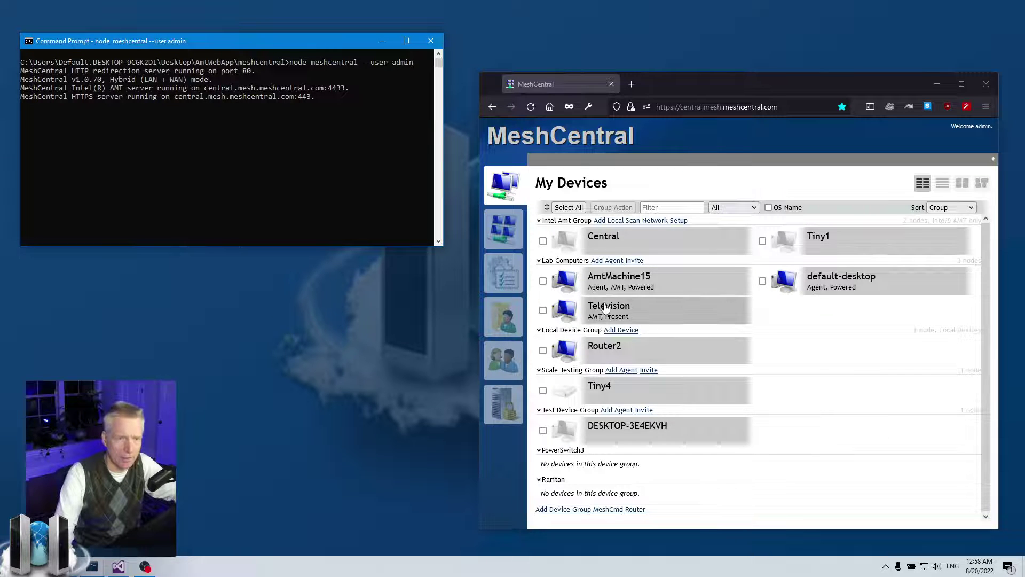
pyautogui.click(616, 277)
pyautogui.click(607, 160)
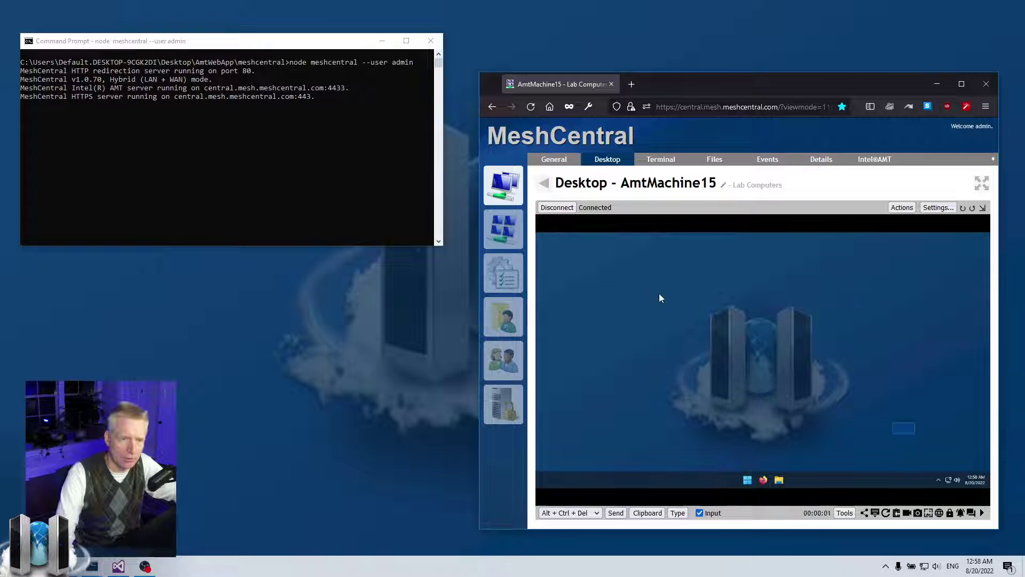
pyautogui.click(556, 207)
pyautogui.moveTo(695, 83); pyautogui.dragTo(691, 75)
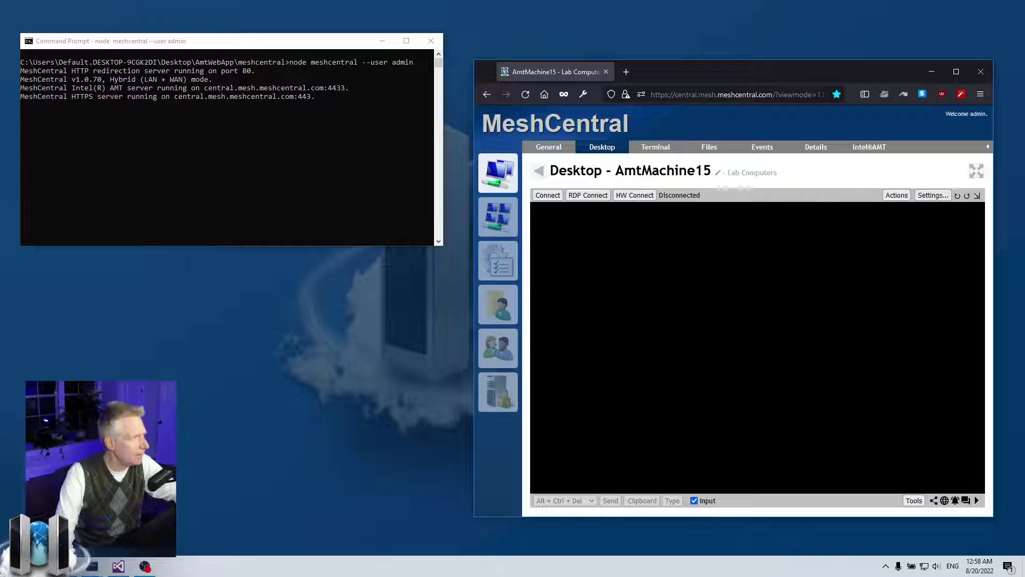
# - Download the Lab Computers Windows x64 agent (.exe) and view it in the Downloads folder
pyautogui.press('super+e')
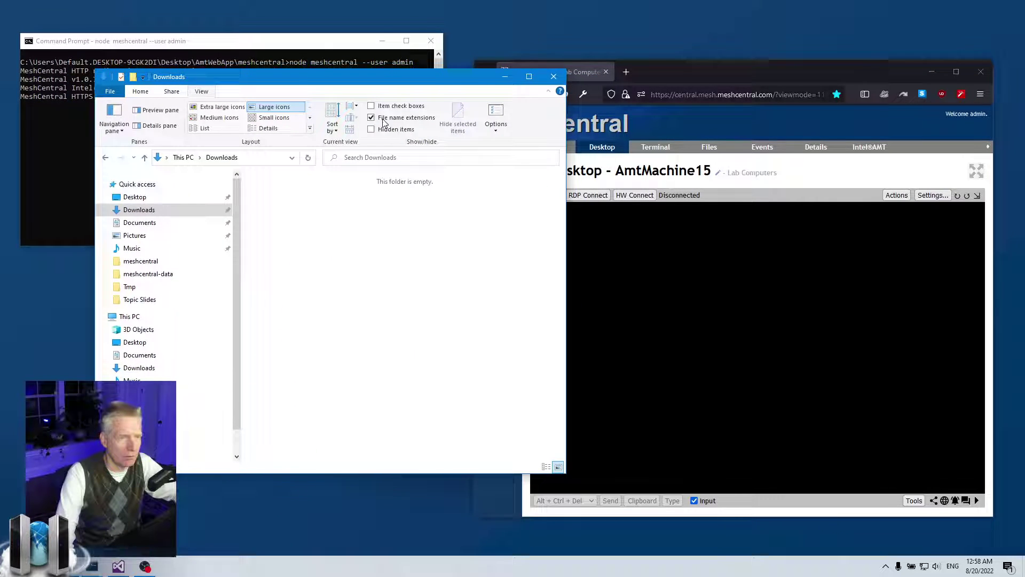
pyautogui.click(776, 286)
pyautogui.click(498, 173)
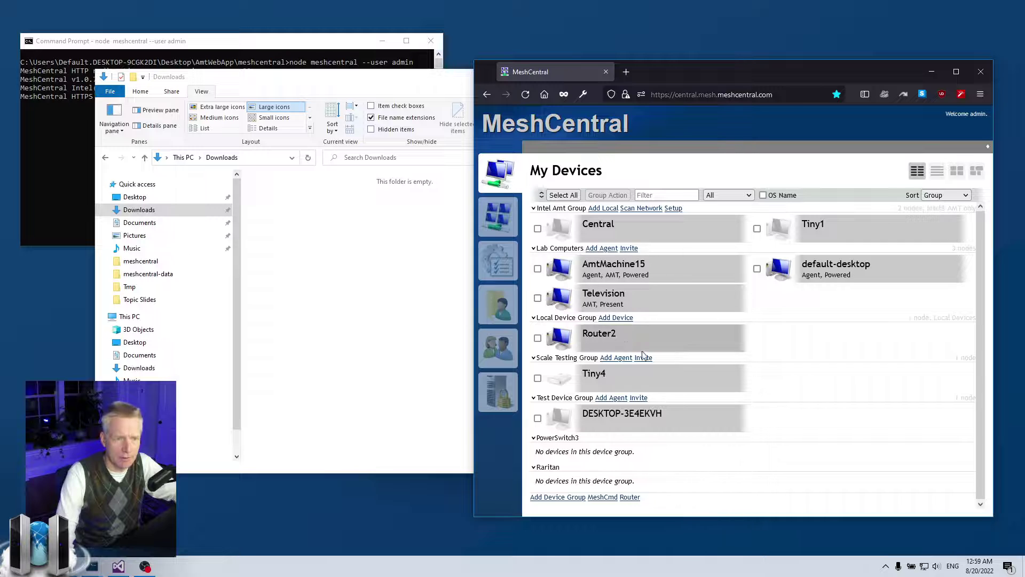
pyautogui.click(599, 249)
pyautogui.click(733, 317)
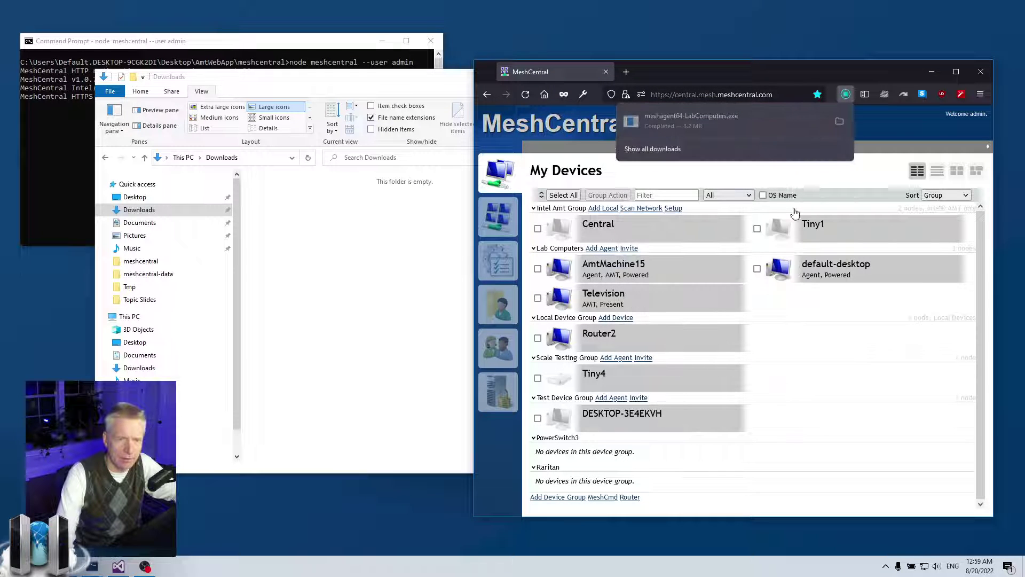
pyautogui.click(358, 275)
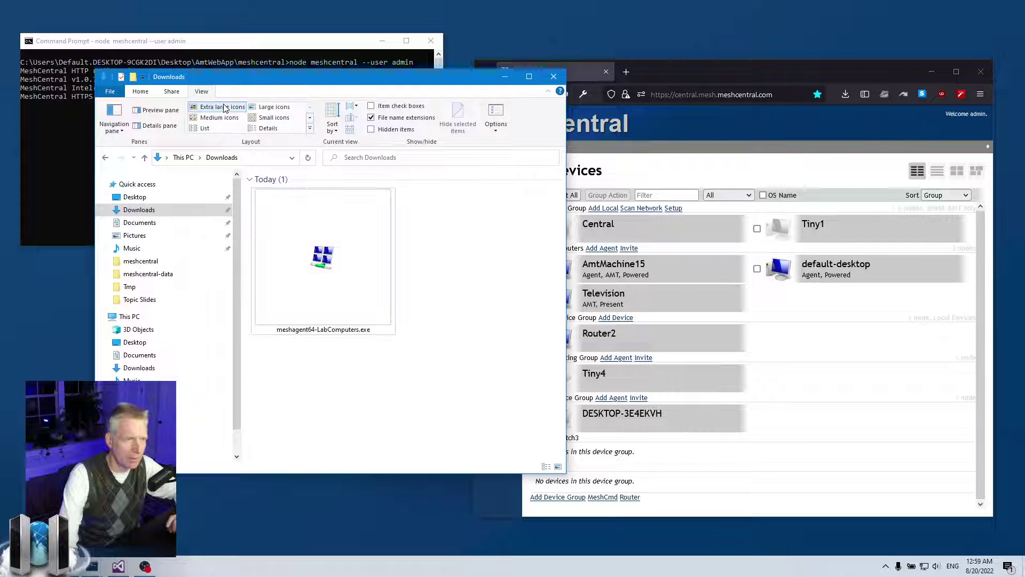
# - Read the agent's file version 0.2.1.3 in Extra large icons view, then close the Downloads window
pyautogui.click(219, 107)
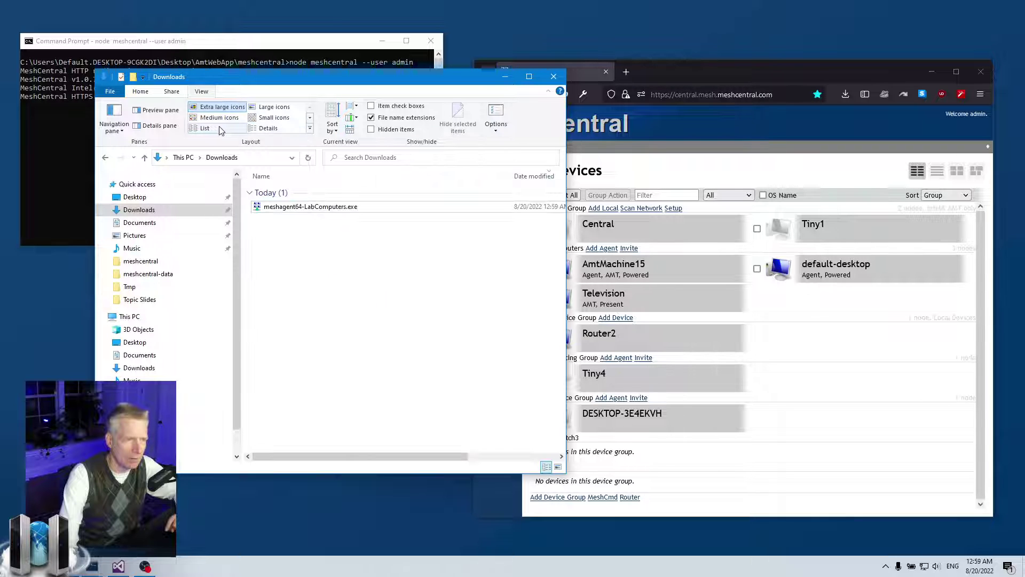
pyautogui.click(267, 130)
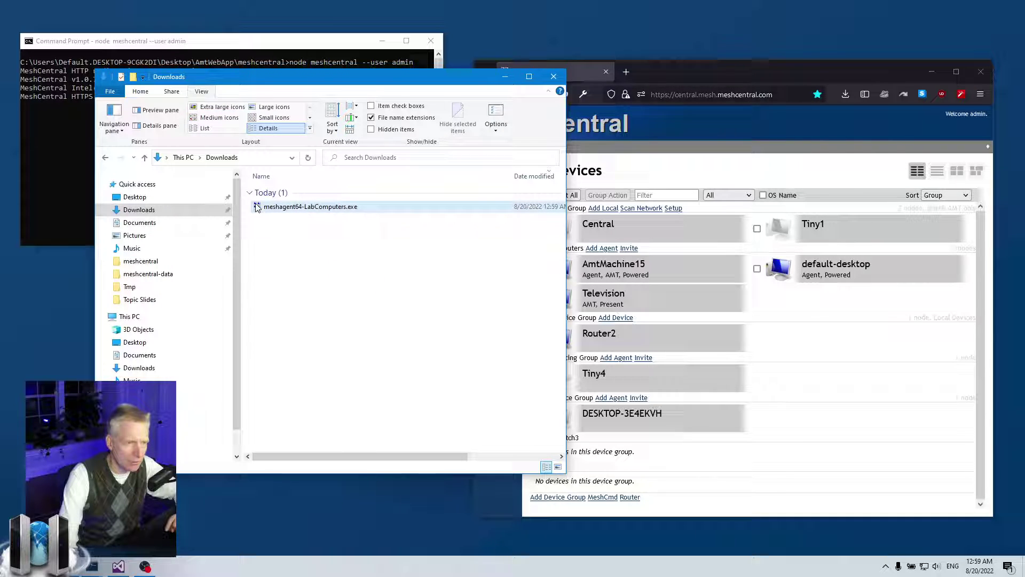
pyautogui.click(219, 107)
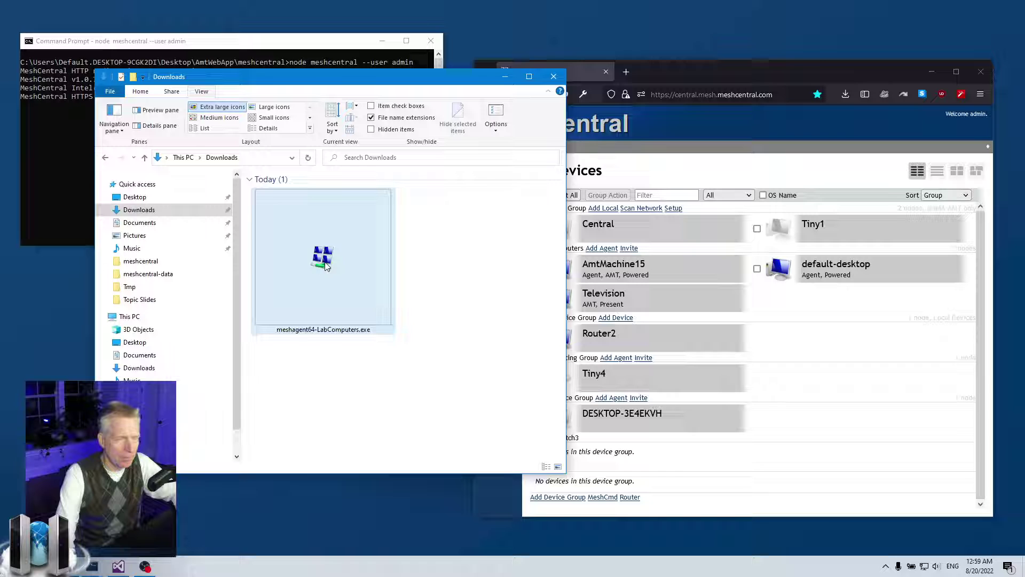
pyautogui.moveTo(328, 271)
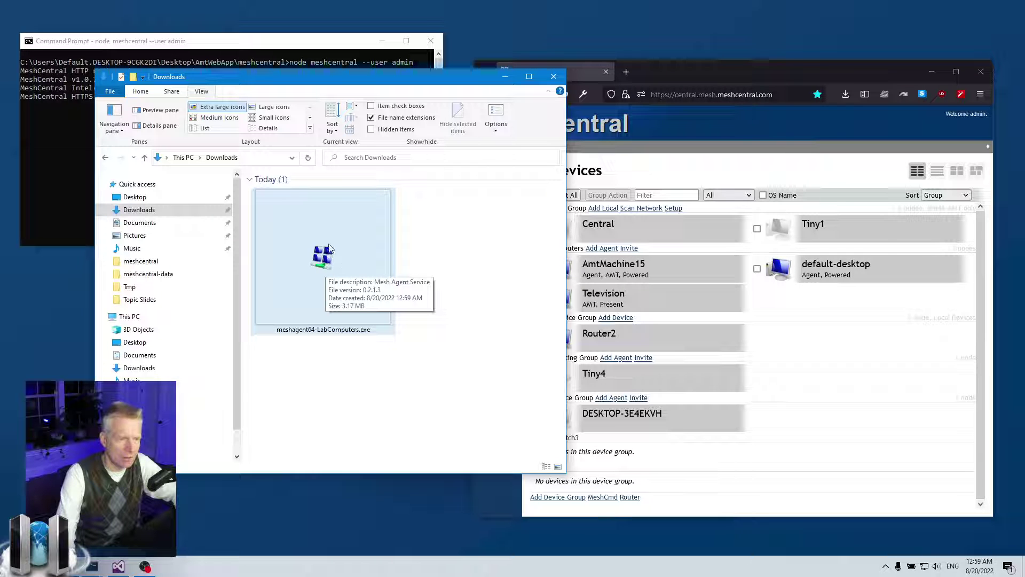
pyautogui.moveTo(396, 80); pyautogui.dragTo(419, 87)
pyautogui.hotkey('alt', 'F4')
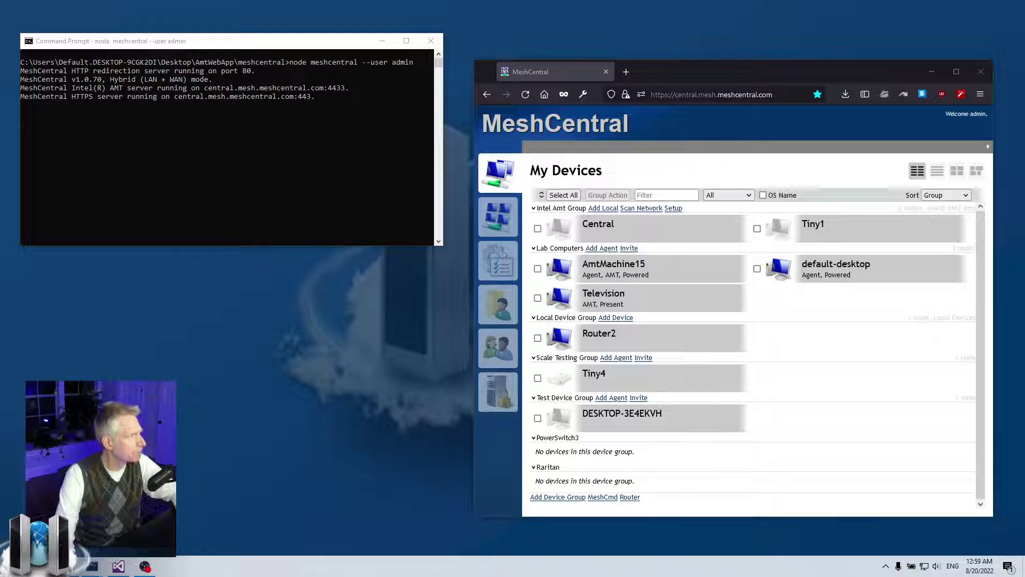
# - Delete the underscore in "_agentFileInfo" in config.json to activate the section
pyautogui.hotkey('alt', 'Tab')
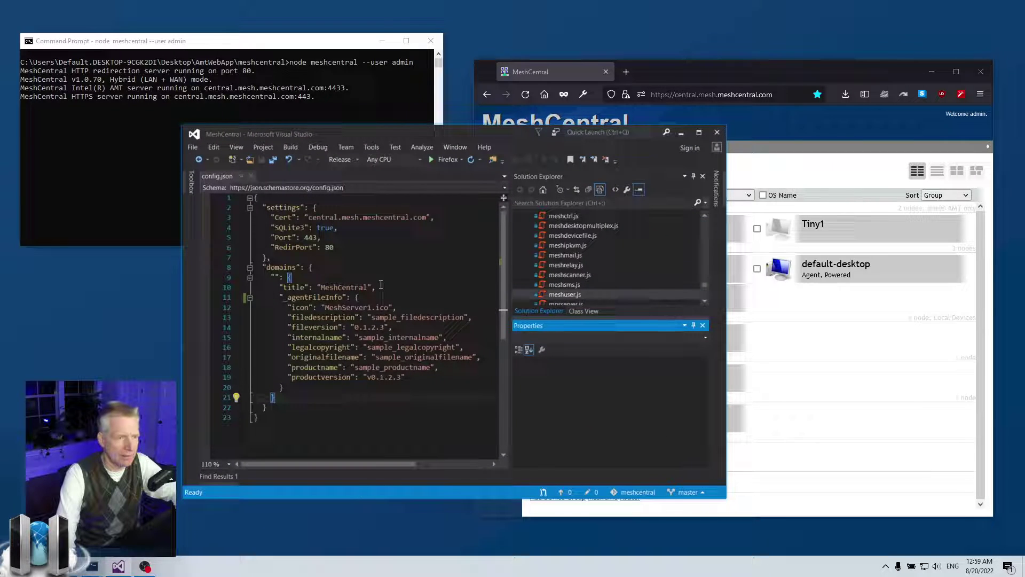
pyautogui.click(357, 282)
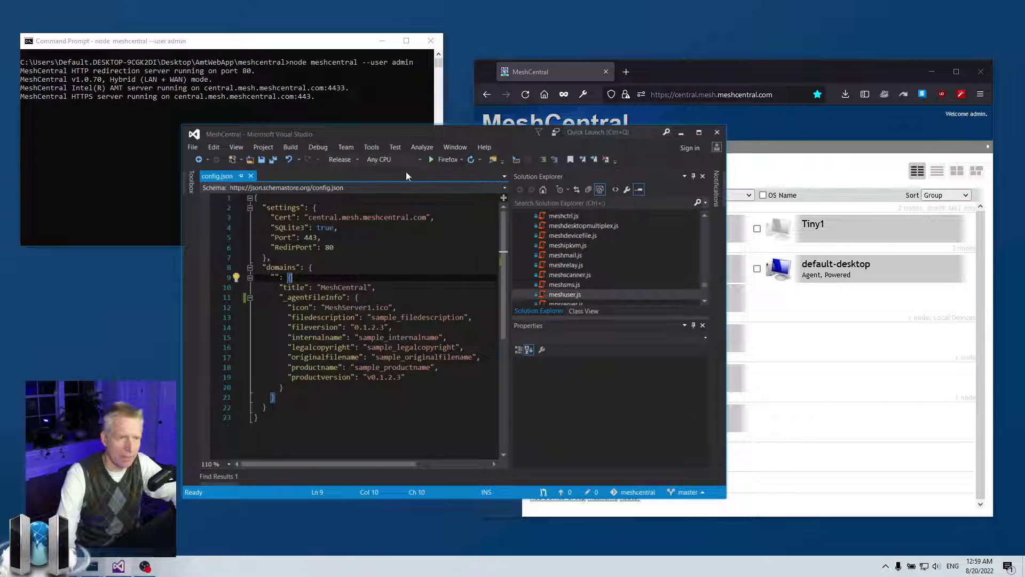
pyautogui.moveTo(405, 134); pyautogui.dragTo(347, 98)
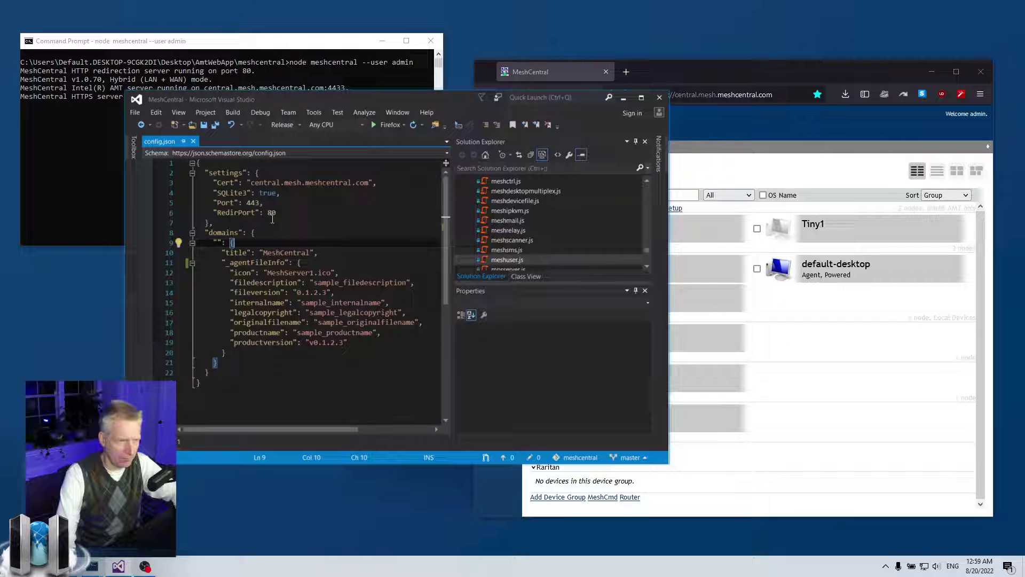
pyautogui.click(268, 399)
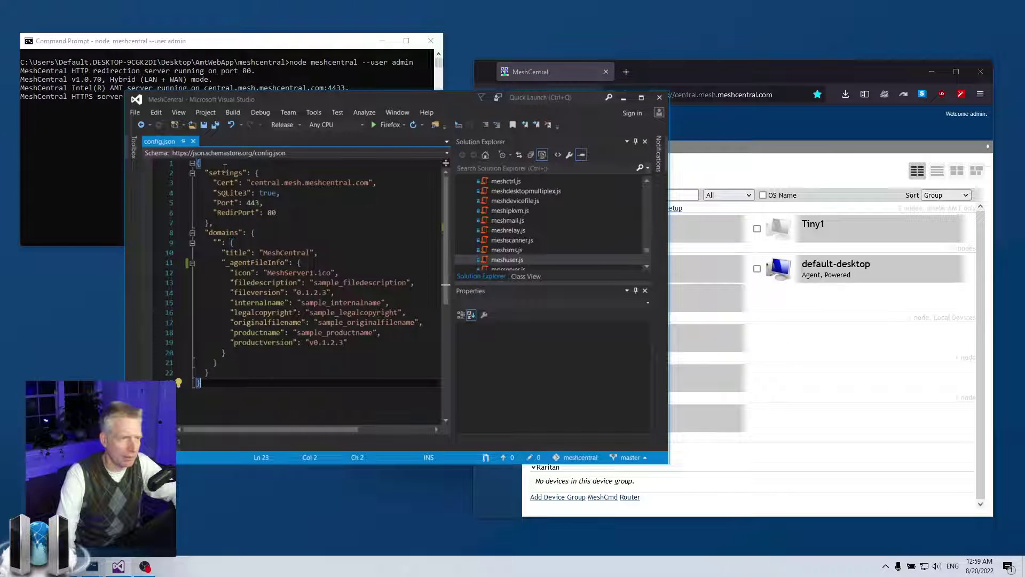
pyautogui.moveTo(213, 192); pyautogui.dragTo(167, 195)
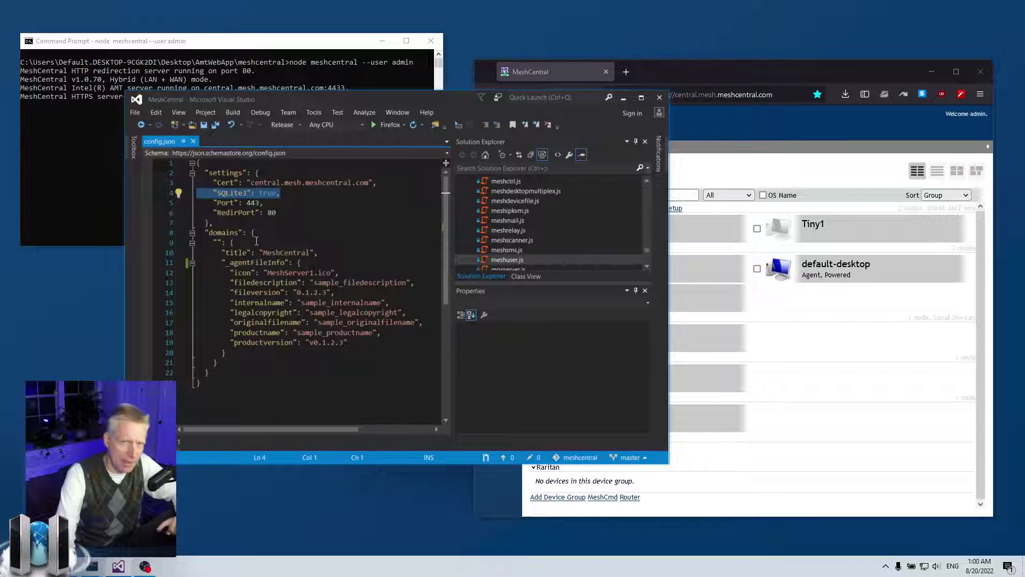
pyautogui.click(230, 262)
pyautogui.press('BackSpace')
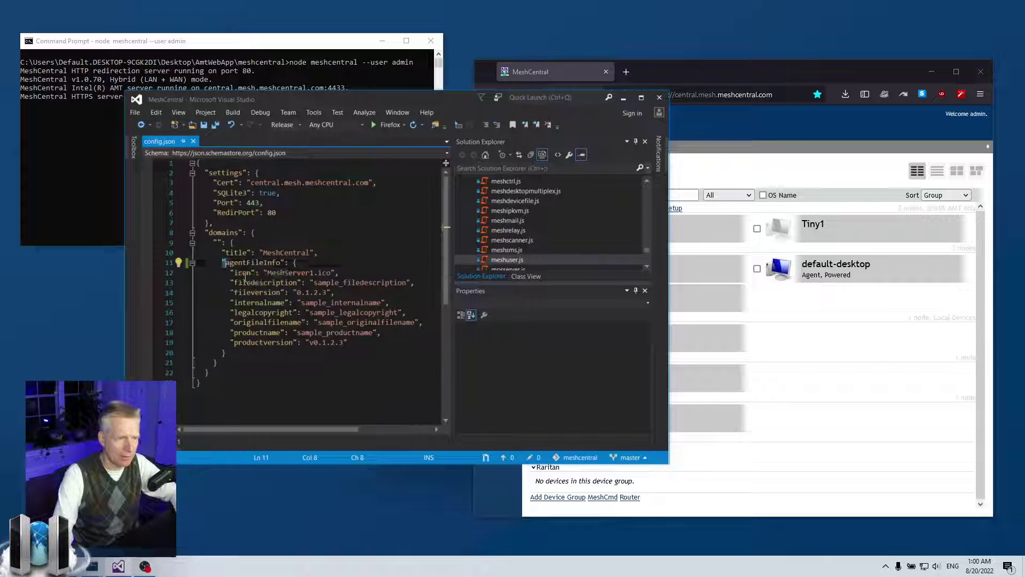
# - Review the agentFileInfo block's MeshServer1.ico icon and version fields, then bring up meshcentral-data
pyautogui.moveTo(223, 262); pyautogui.dragTo(321, 362)
pyautogui.click(321, 361)
pyautogui.click(319, 353)
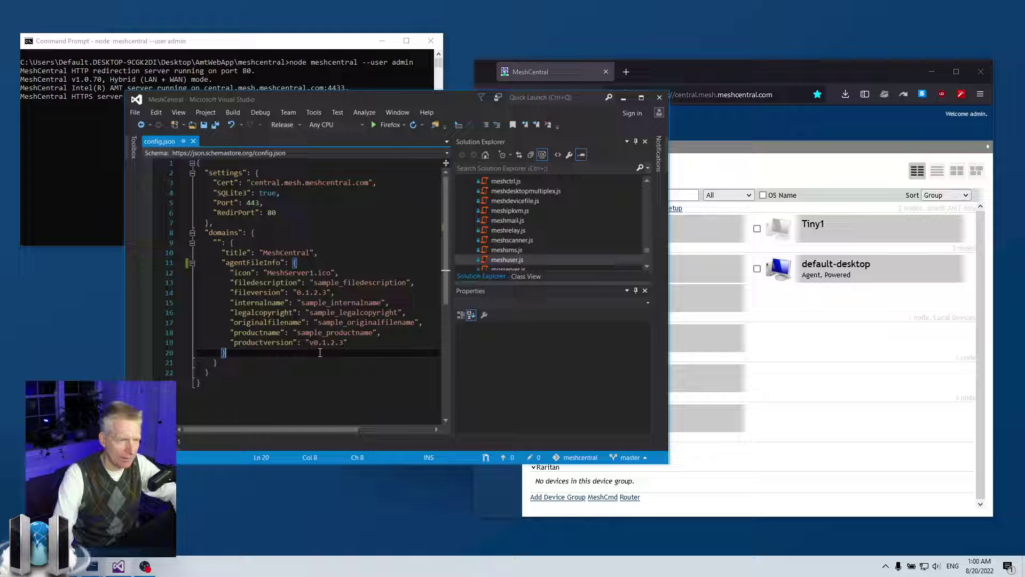
pyautogui.moveTo(229, 272); pyautogui.dragTo(338, 273)
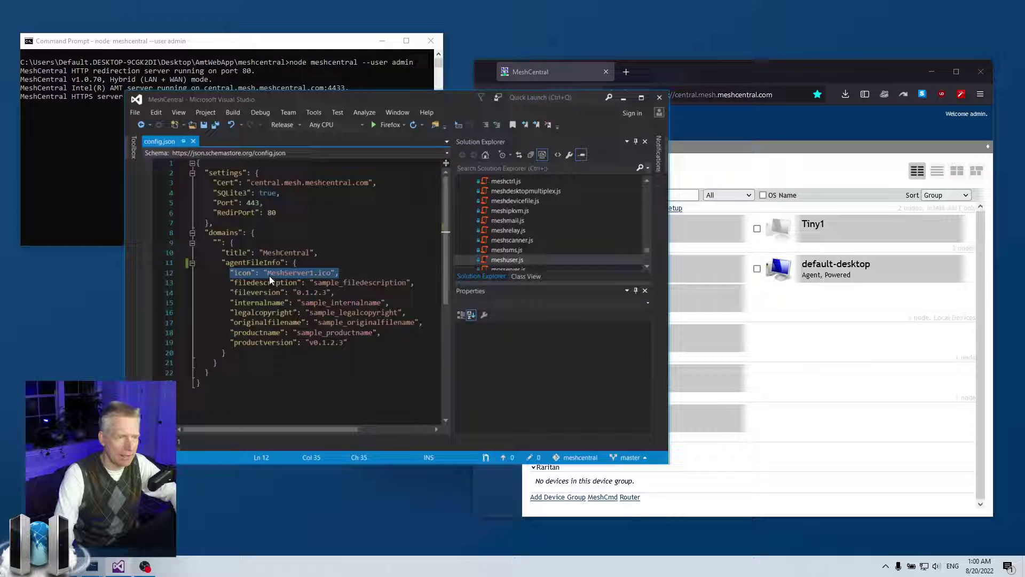
pyautogui.doubleClick(283, 273)
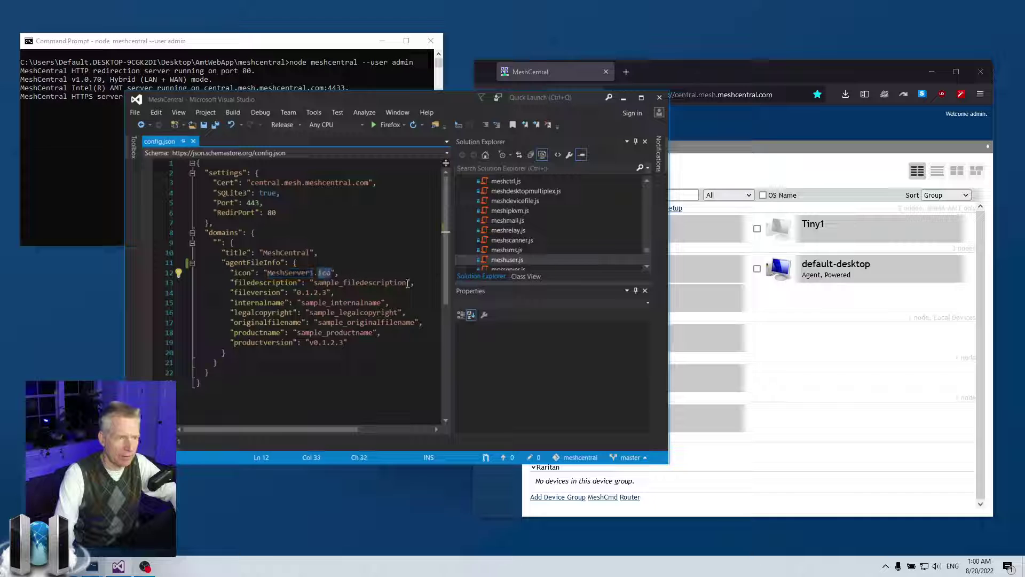
pyautogui.moveTo(248, 283); pyautogui.dragTo(395, 346)
pyautogui.click(395, 346)
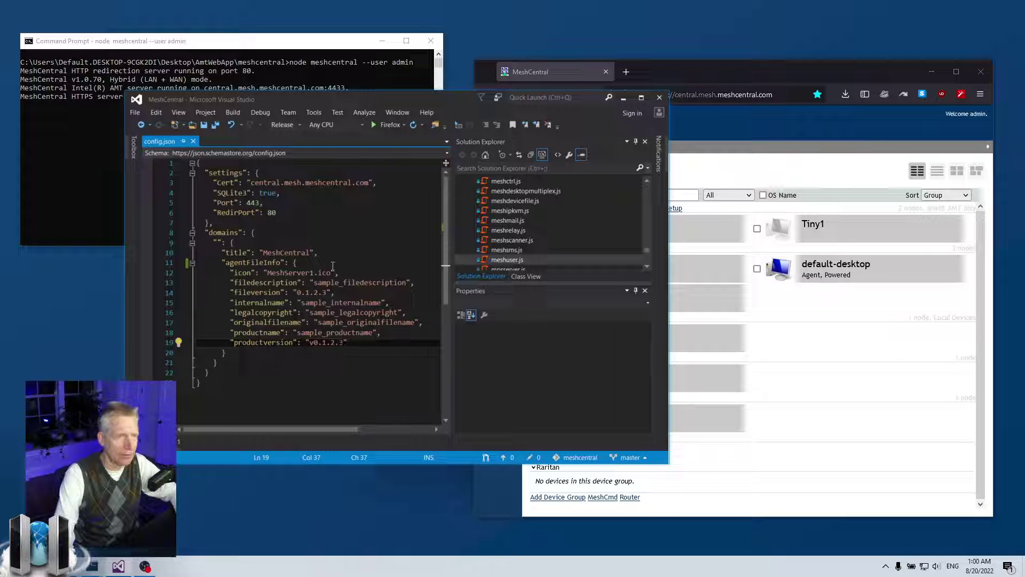
pyautogui.click(344, 267)
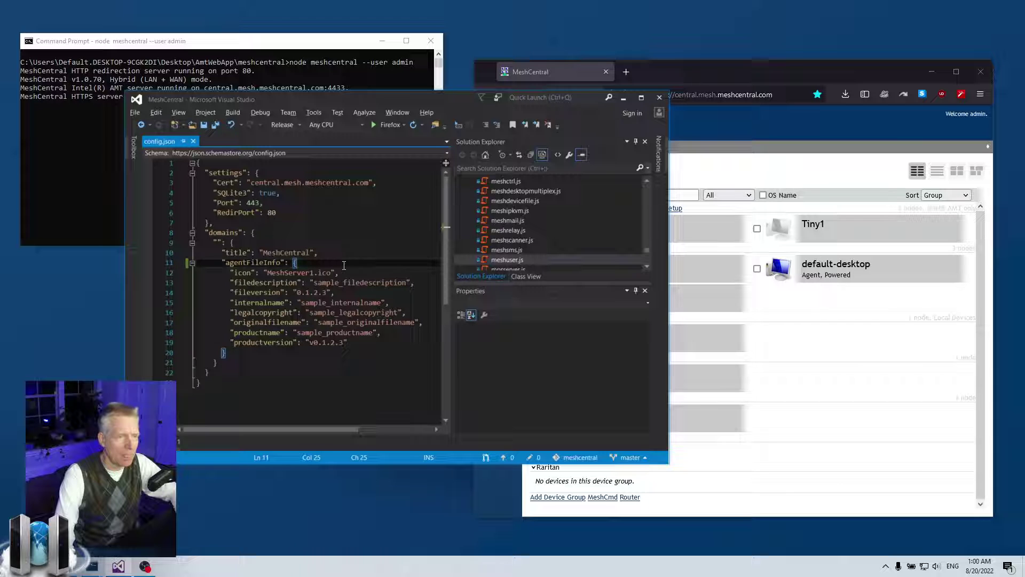
pyautogui.moveTo(261, 273); pyautogui.dragTo(342, 272)
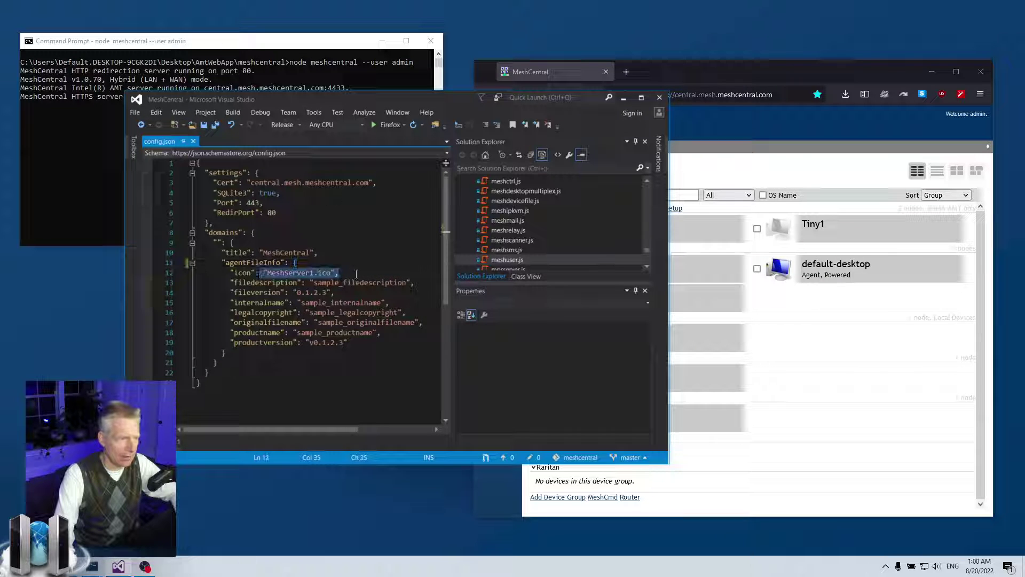
pyautogui.click(342, 273)
pyautogui.moveTo(267, 273); pyautogui.dragTo(330, 272)
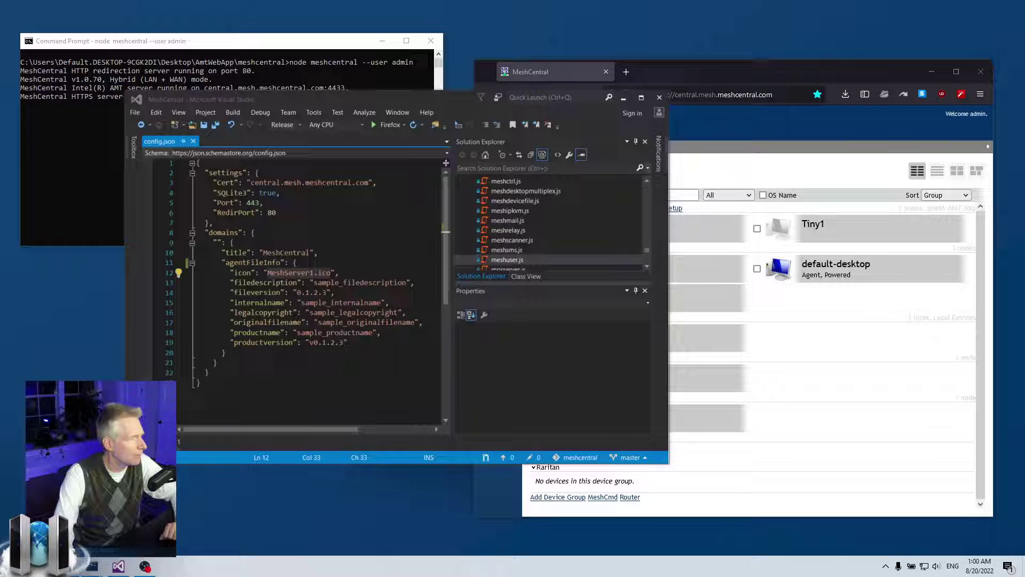
pyautogui.hotkey('alt', 'Tab')
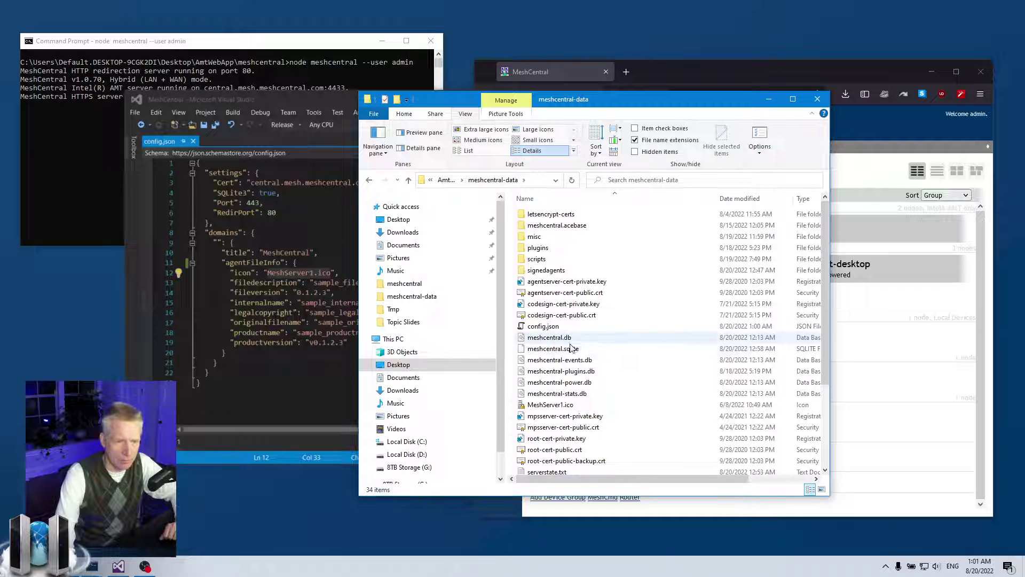
# - Confirm MeshServer1.ico in meshcentral-data matches the icon value on config.json line 12
pyautogui.click(567, 409)
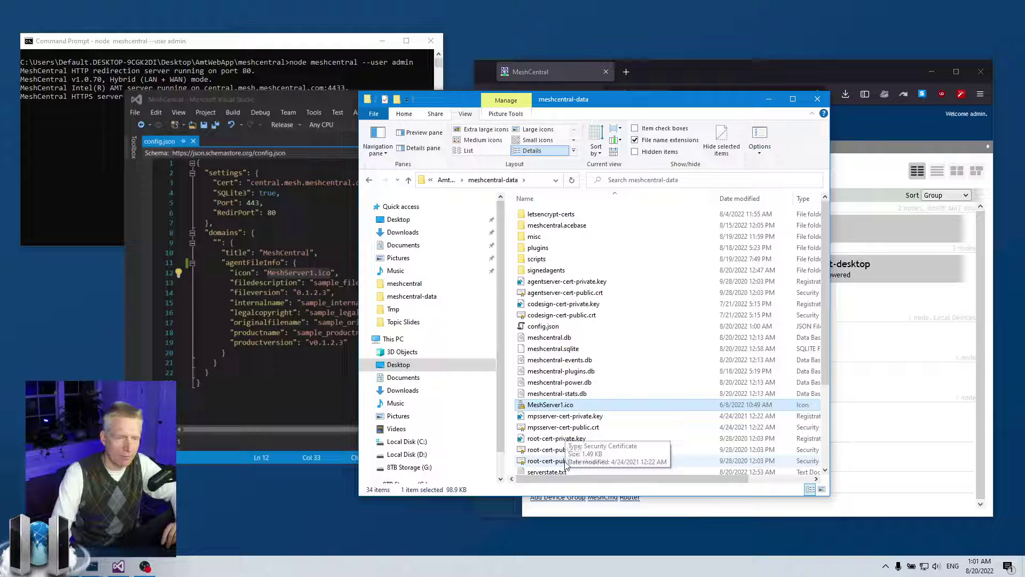
pyautogui.click(261, 258)
pyautogui.moveTo(255, 273); pyautogui.dragTo(339, 272)
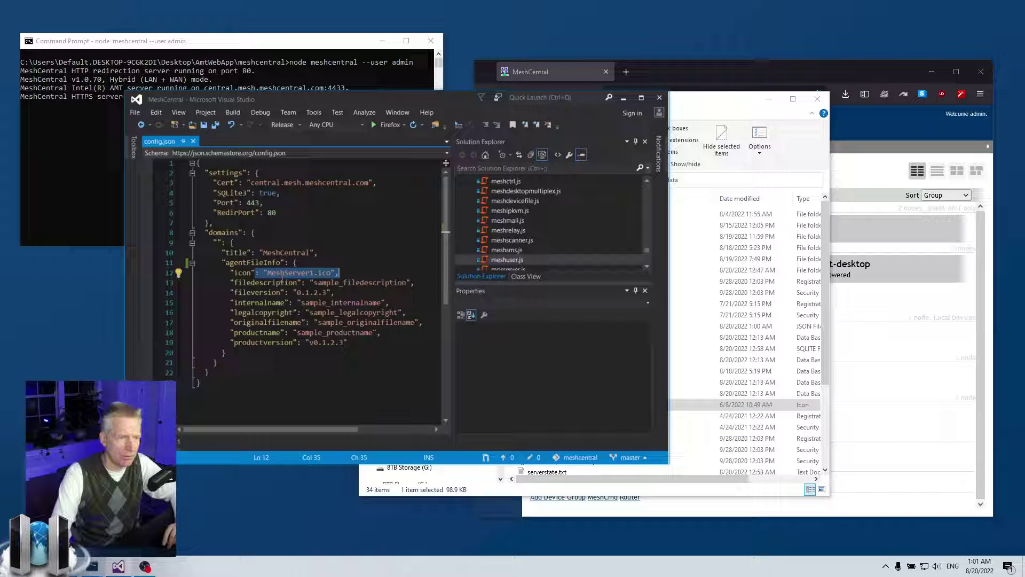
pyautogui.click(283, 273)
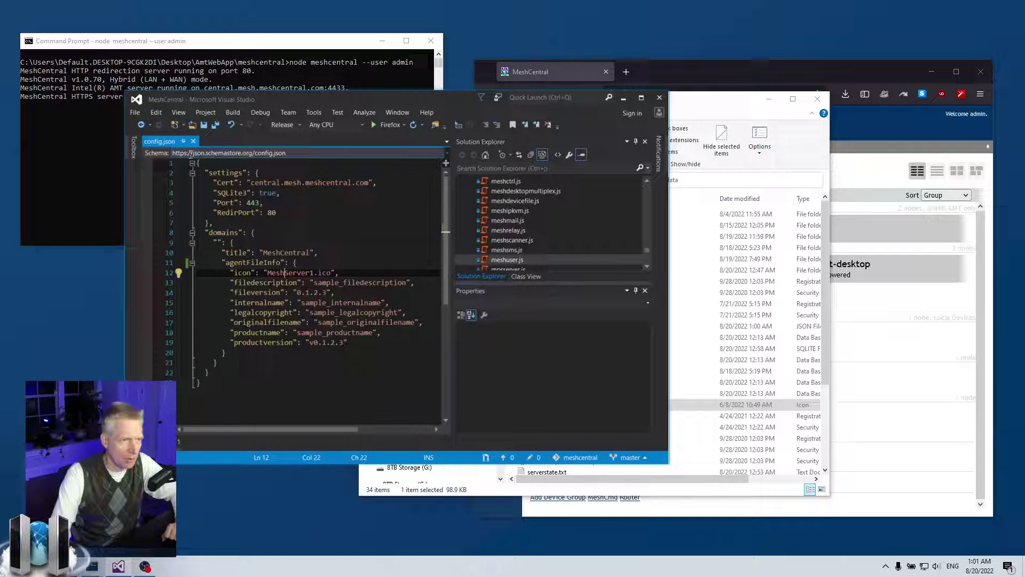
pyautogui.moveTo(238, 101); pyautogui.dragTo(200, 88)
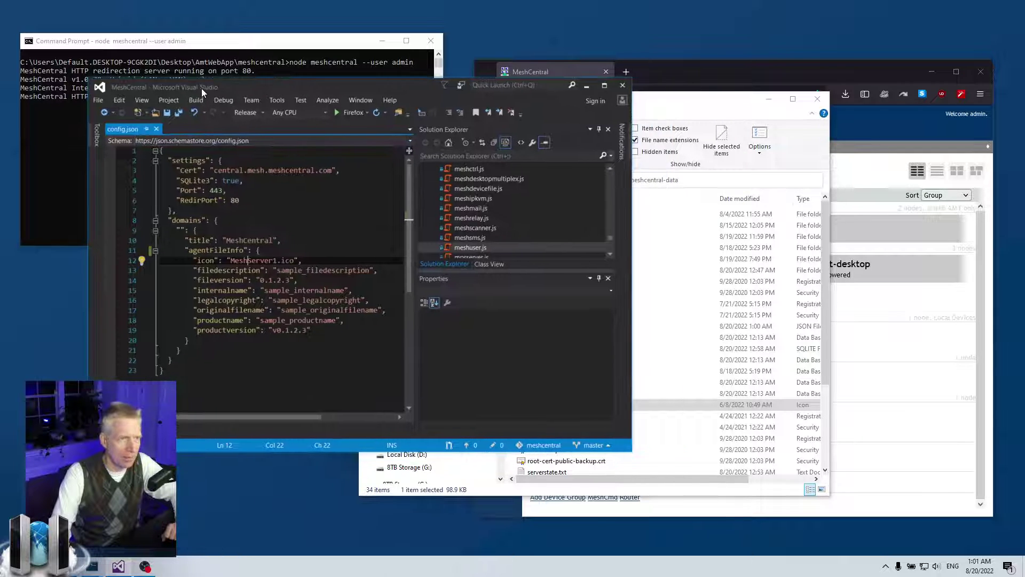
# - Open MeshServer1.ico in Visual Studio and enlarge the window
pyautogui.click(748, 404)
pyautogui.moveTo(565, 407); pyautogui.dragTo(282, 299)
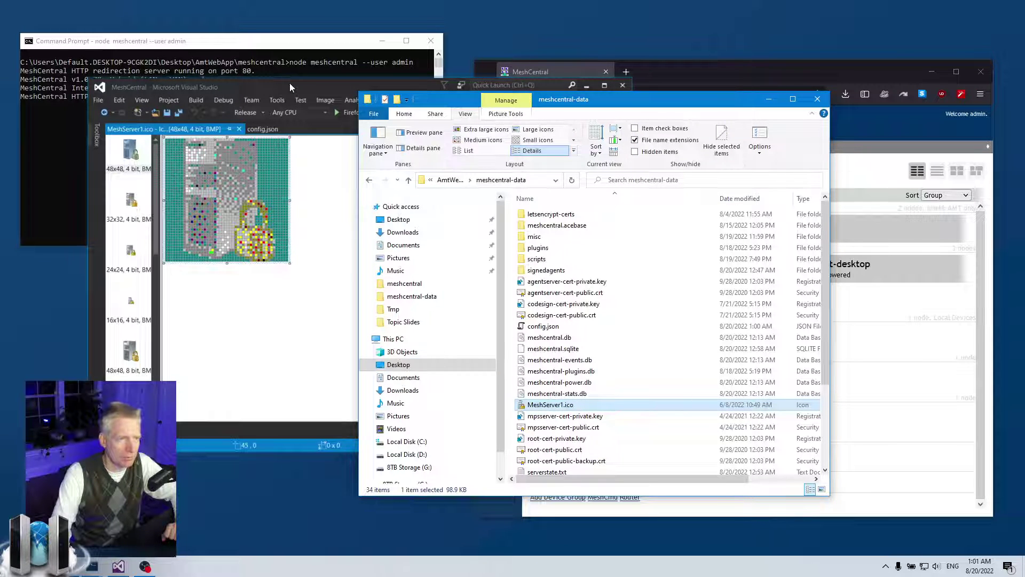
pyautogui.moveTo(290, 87); pyautogui.dragTo(281, 24)
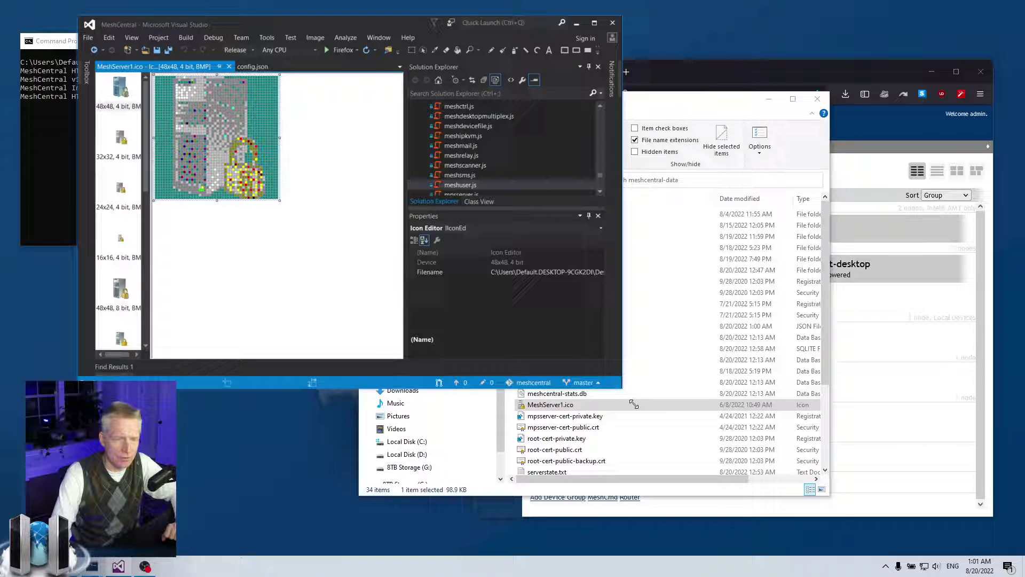
pyautogui.moveTo(634, 404); pyautogui.dragTo(854, 523)
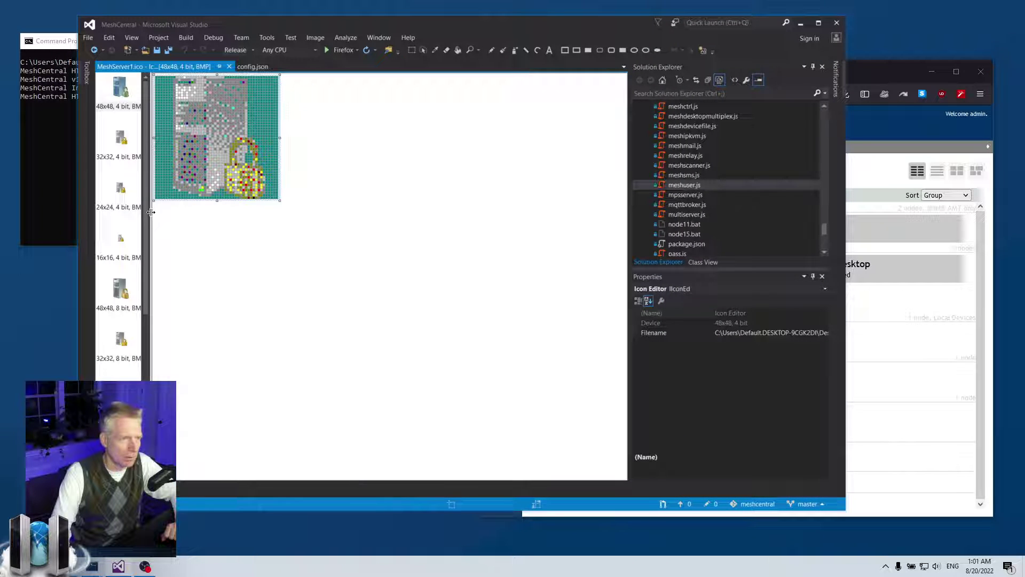
# - Step through the icon's images to the 48x48, 32-bit BMP version
pyautogui.click(130, 94)
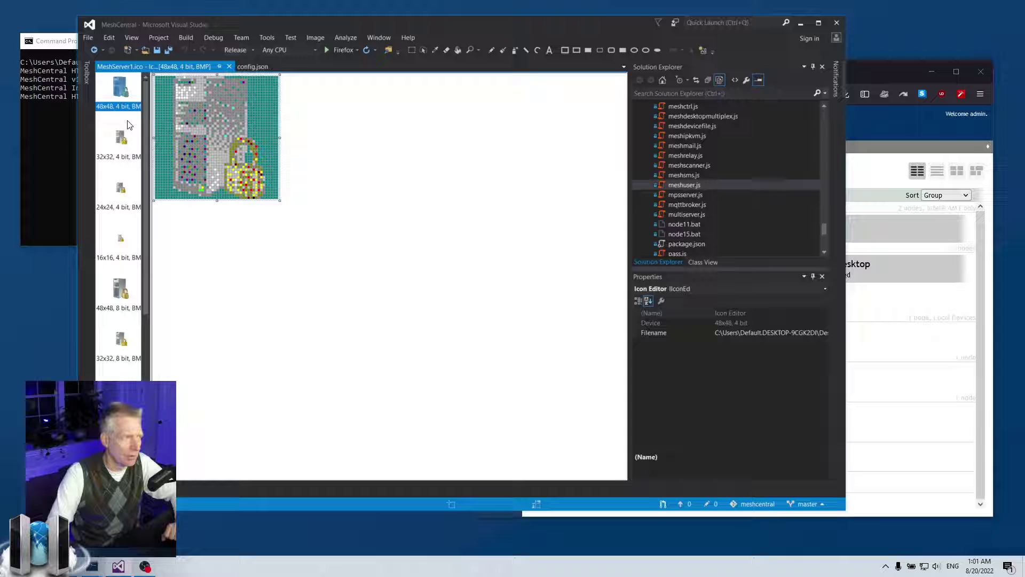
pyautogui.press('Down')
pyautogui.press('Down')
pyautogui.press('Down')
pyautogui.press('Down')
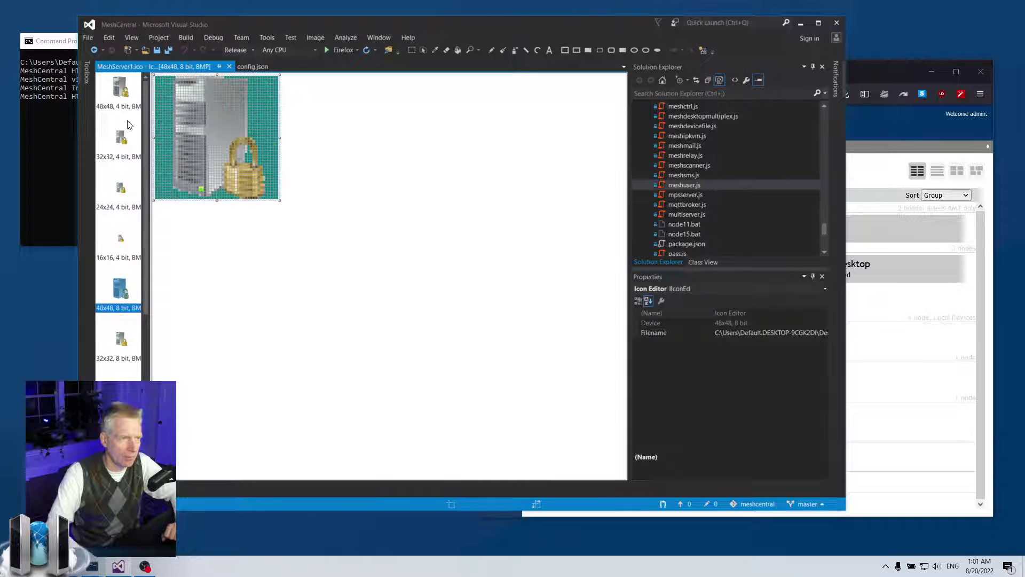
pyautogui.press('Down')
pyautogui.press('Down')
pyautogui.press('Down')
pyautogui.press('Down')
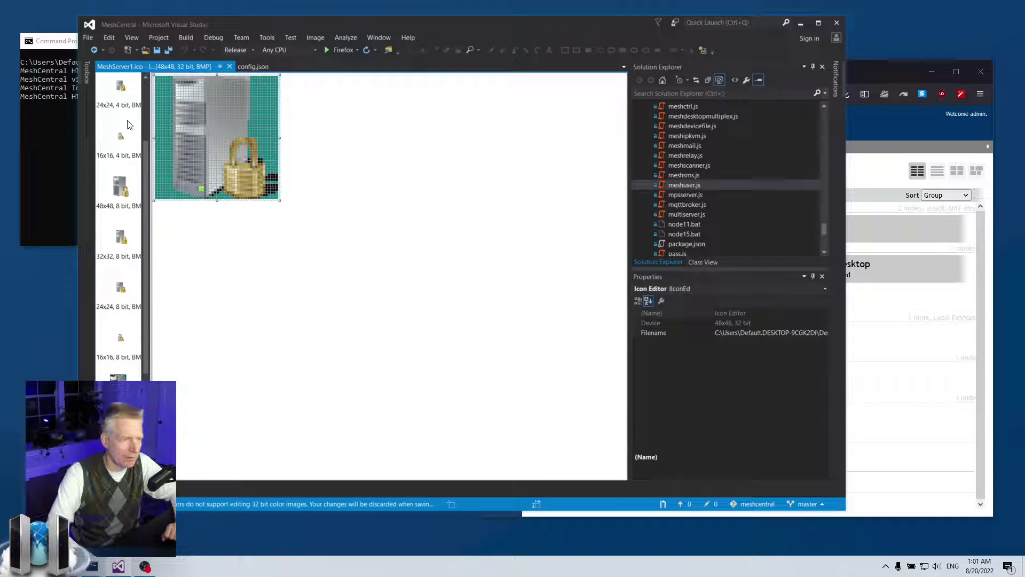
pyautogui.press('Down')
pyautogui.press('Down')
pyautogui.press('Down')
pyautogui.press('Up')
pyautogui.press('Up')
pyautogui.press('Up')
pyautogui.press('Up')
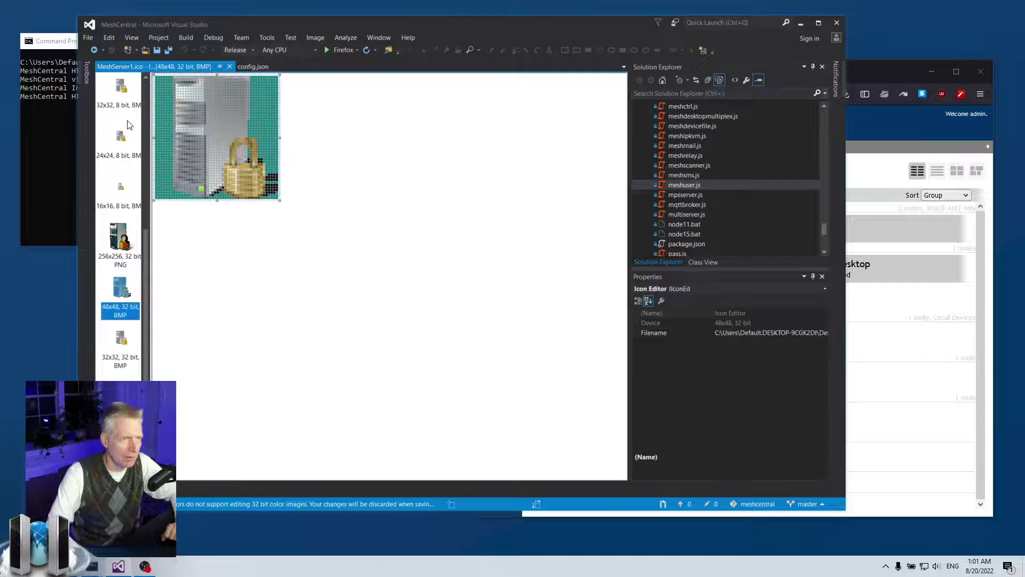
pyautogui.moveTo(447, 21); pyautogui.dragTo(452, 6)
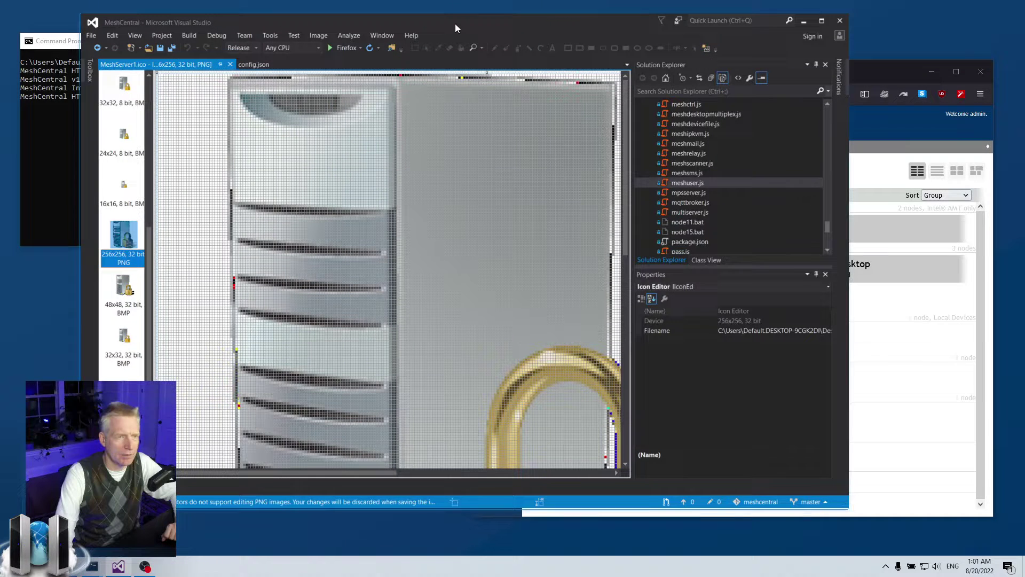
pyautogui.click(128, 273)
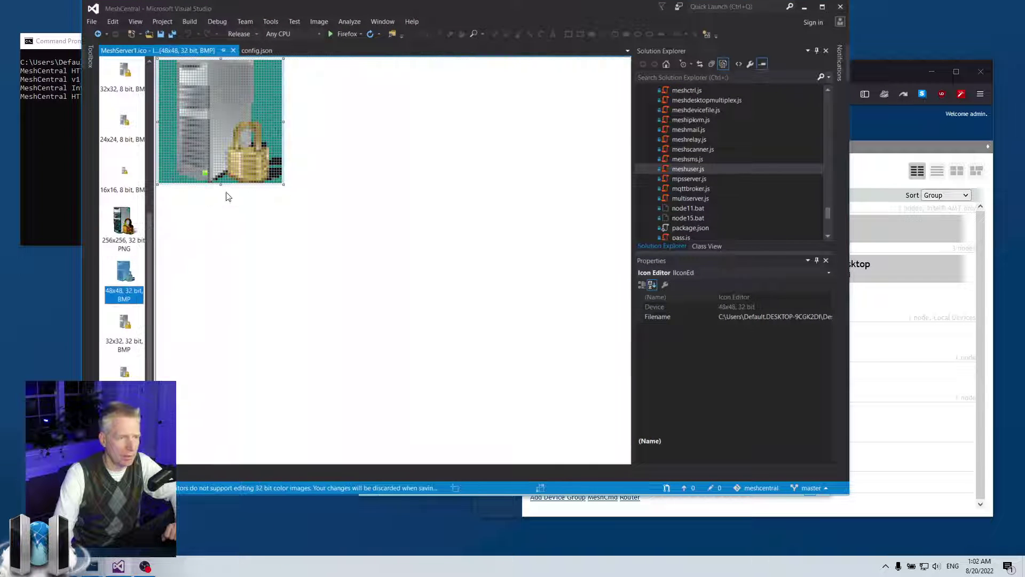
pyautogui.scroll(3, 115, 241)
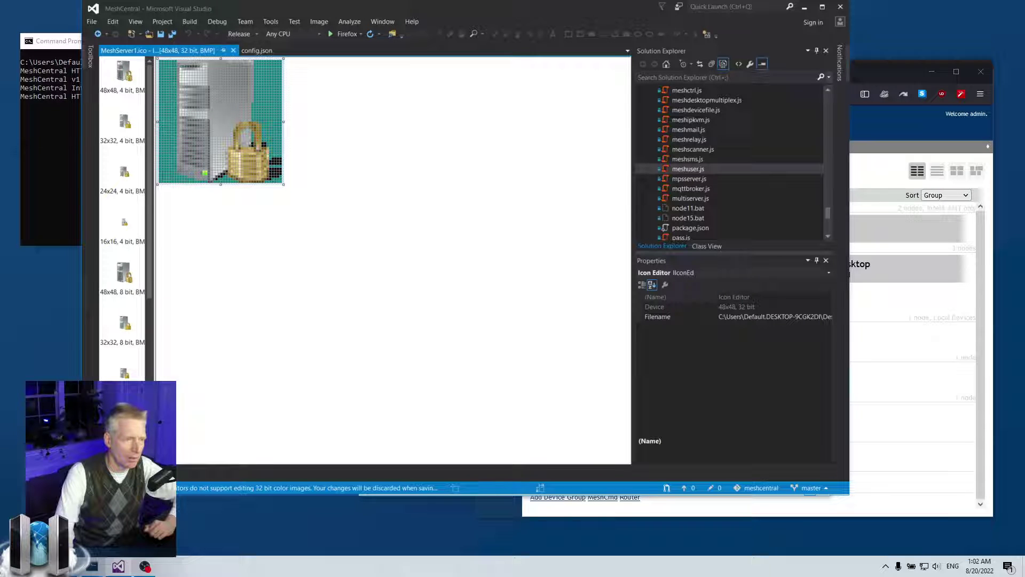
pyautogui.scroll(-5, 124, 214)
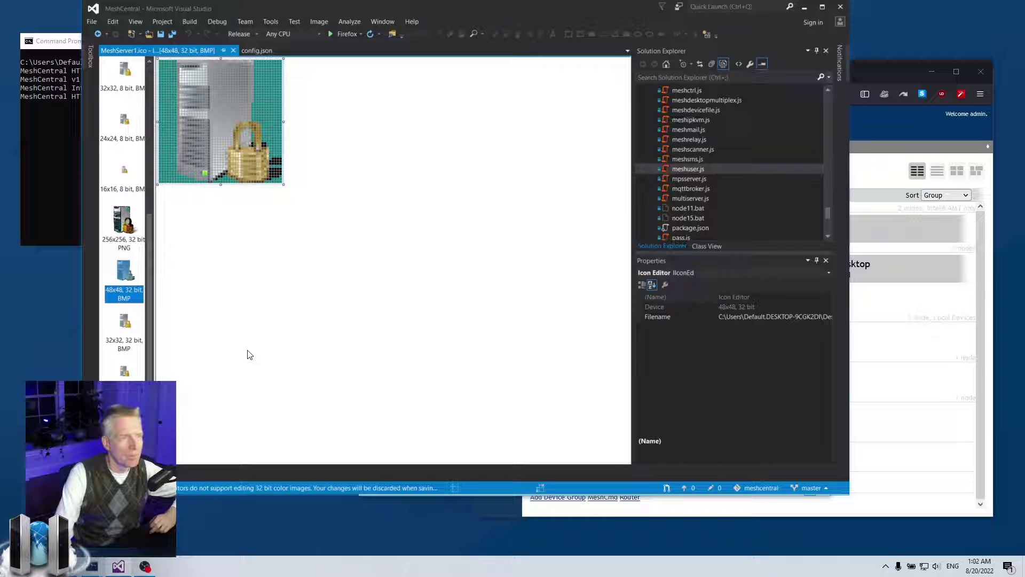
# - Close the icon editor, review config.json's agentFileInfo lines, and move Visual Studio down
pyautogui.click(233, 50)
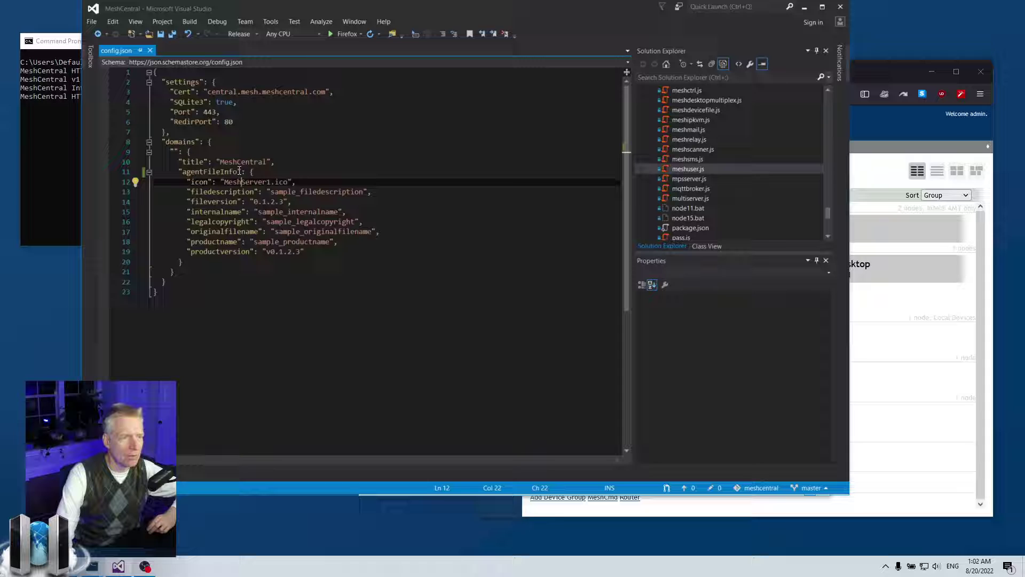
pyautogui.moveTo(188, 182); pyautogui.dragTo(296, 182)
pyautogui.click(179, 190)
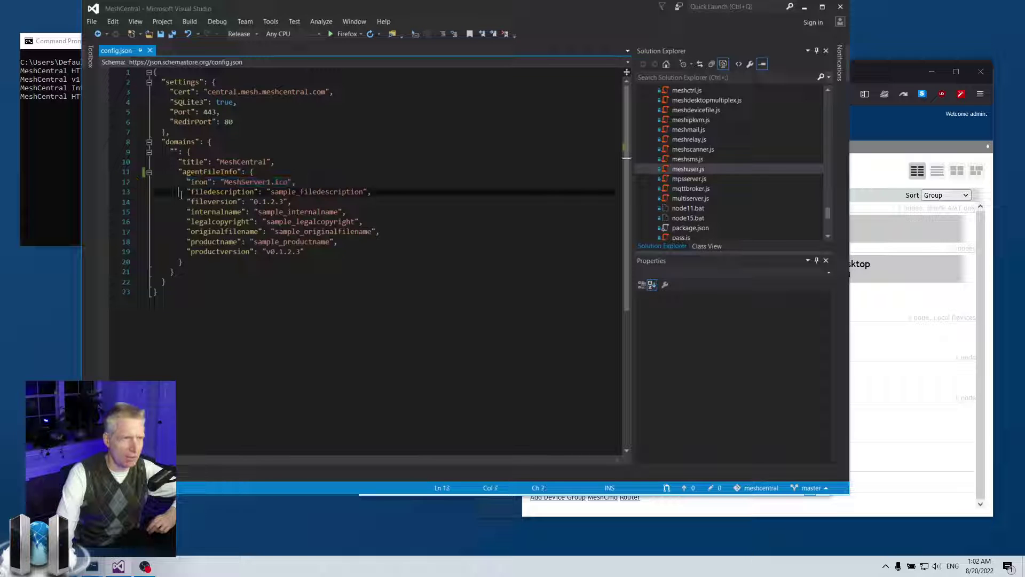
pyautogui.moveTo(178, 190); pyautogui.dragTo(110, 193)
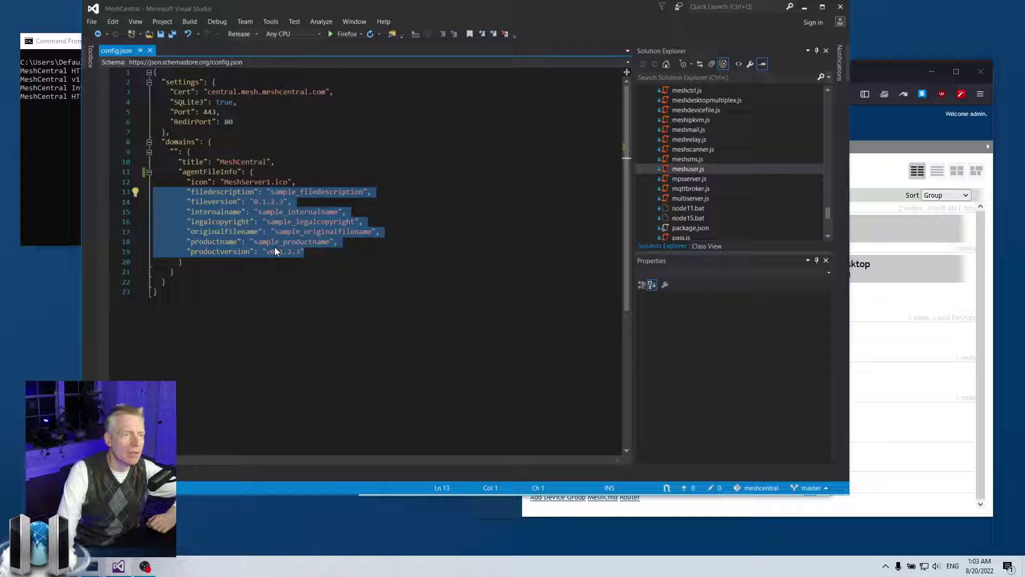
pyautogui.click(258, 191)
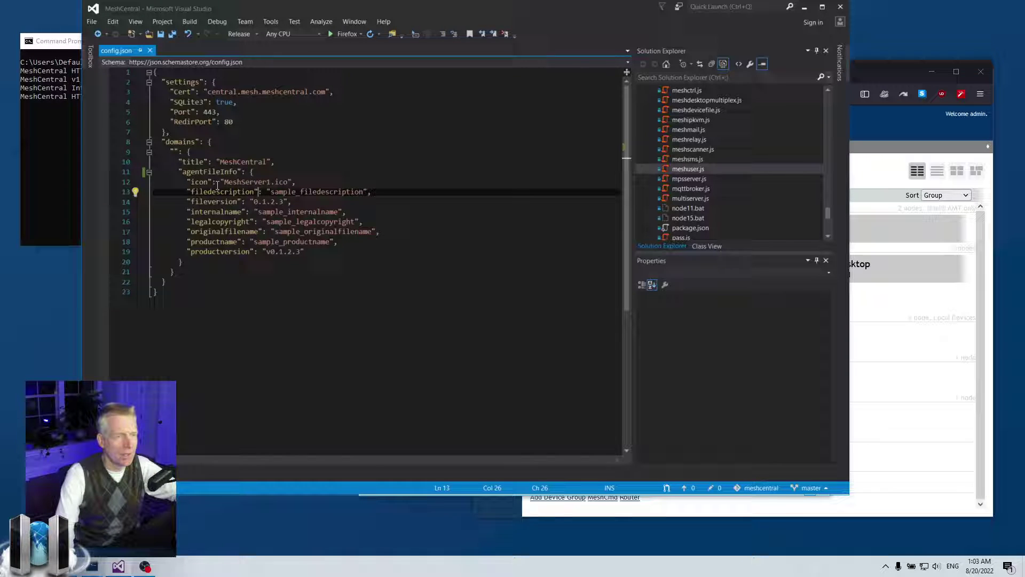
pyautogui.click(191, 171)
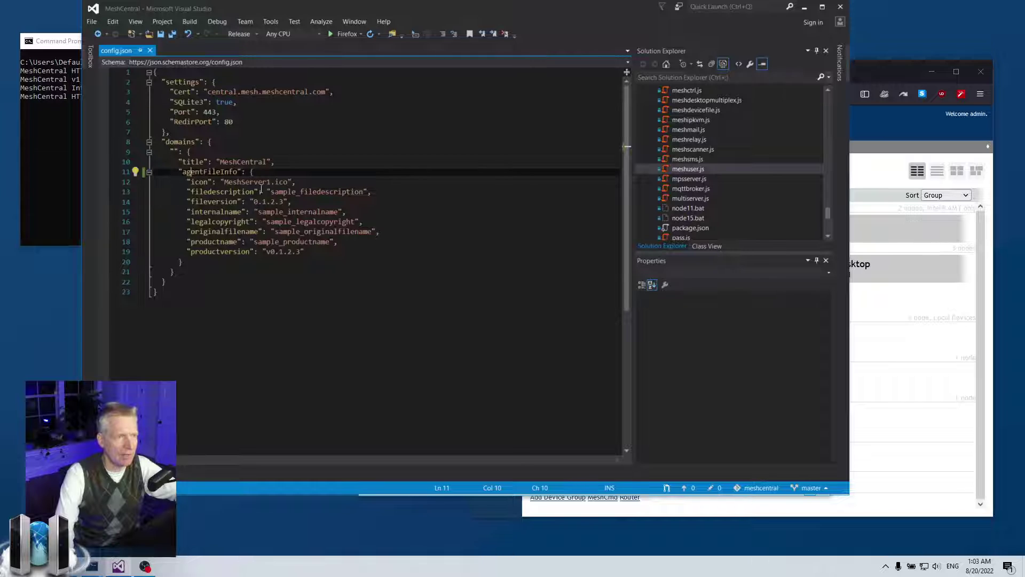
pyautogui.moveTo(385, 8); pyautogui.dragTo(388, 14)
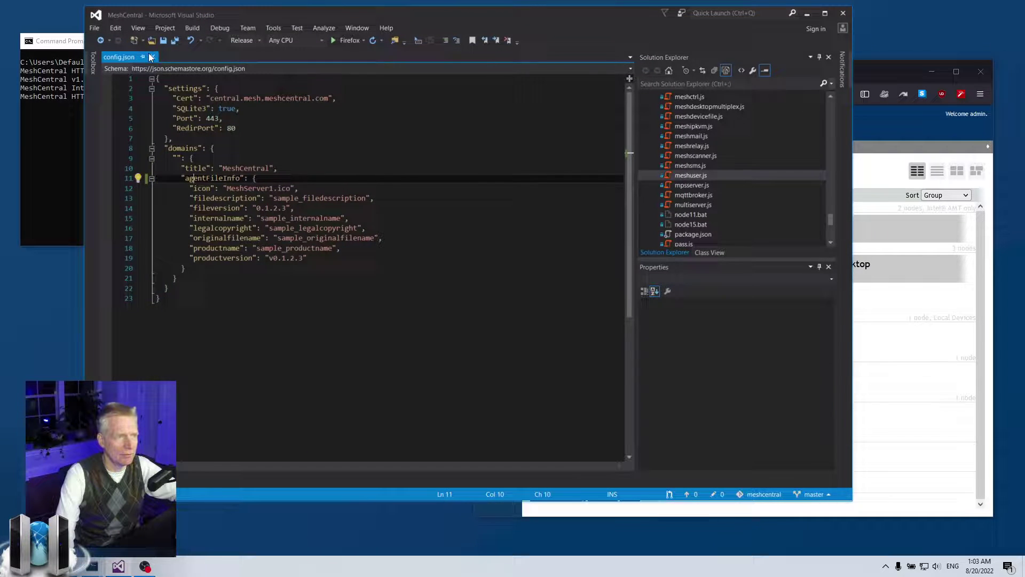
pyautogui.moveTo(319, 14); pyautogui.dragTo(282, 399)
# - Restart the server with node meshcentral --user admin so it code-signs MeshService64.exe and MeshService.exe
pyautogui.click(187, 198)
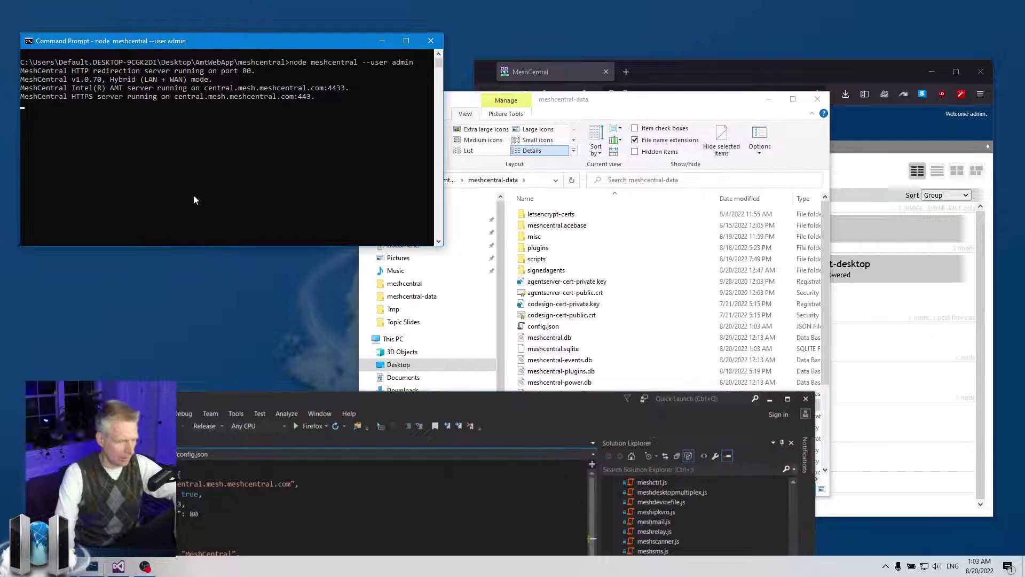
pyautogui.hotkey('ctrl', 'c')
pyautogui.press('Up')
pyautogui.press('Return')
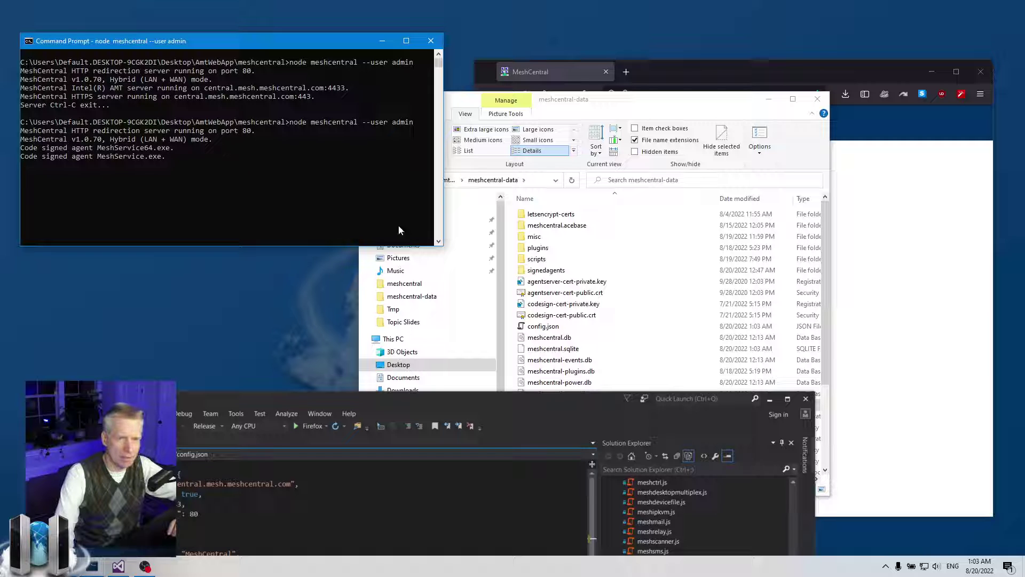
pyautogui.click(566, 273)
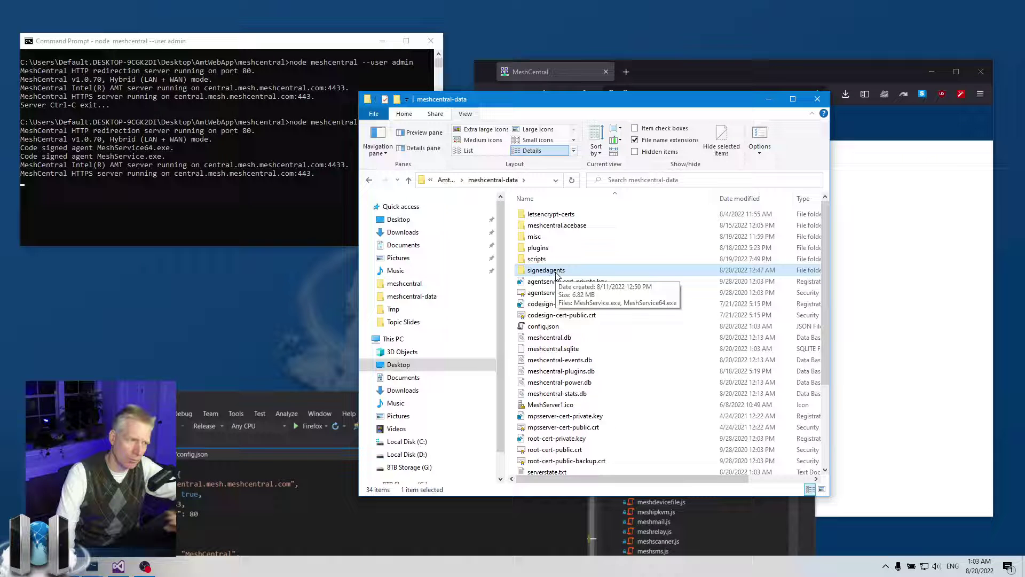
# - Peek into signedagents, then show meshcentral-data as large icons with MeshServer1.ico selected
pyautogui.doubleClick(556, 270)
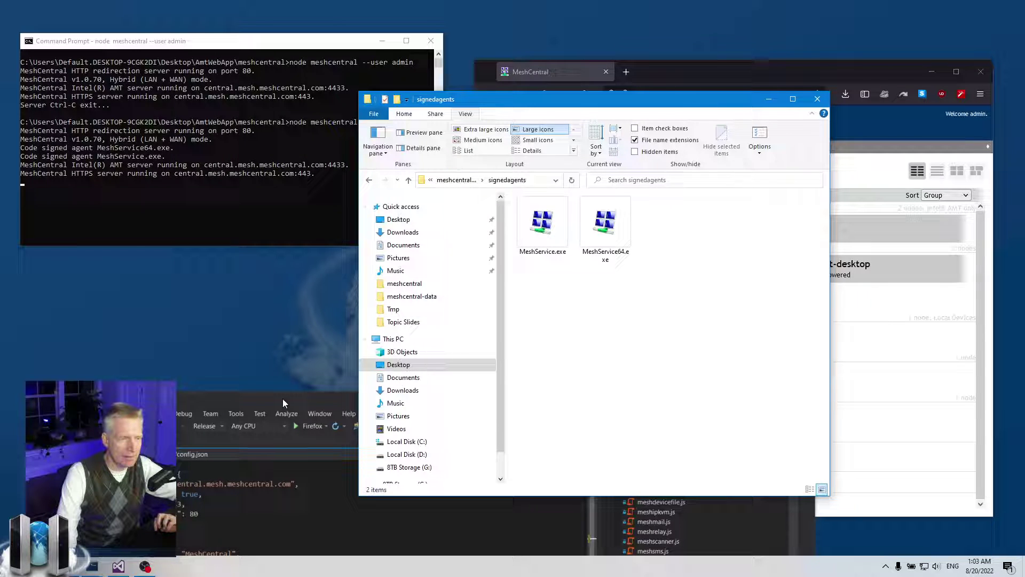
pyautogui.click(457, 180)
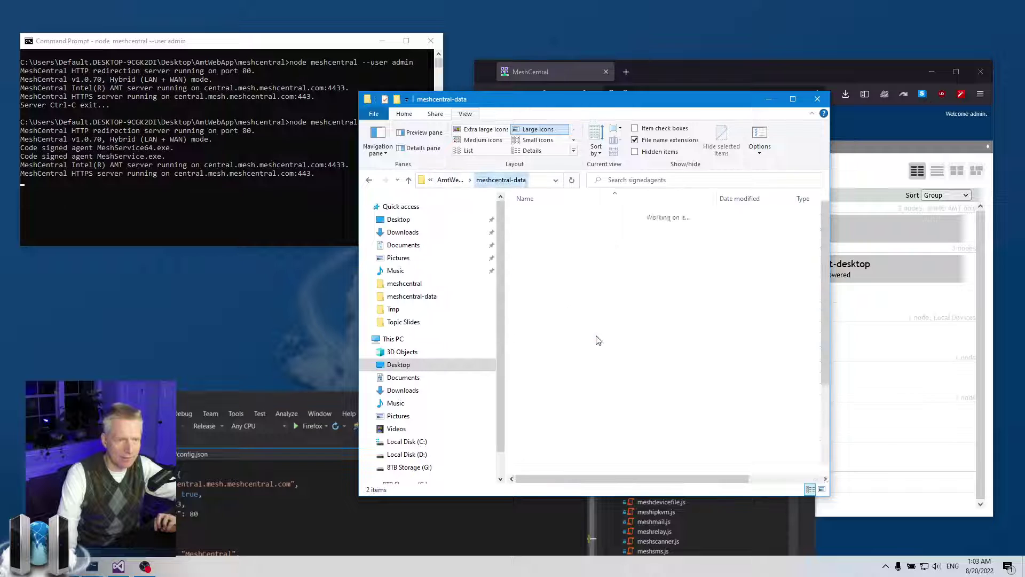
pyautogui.click(530, 406)
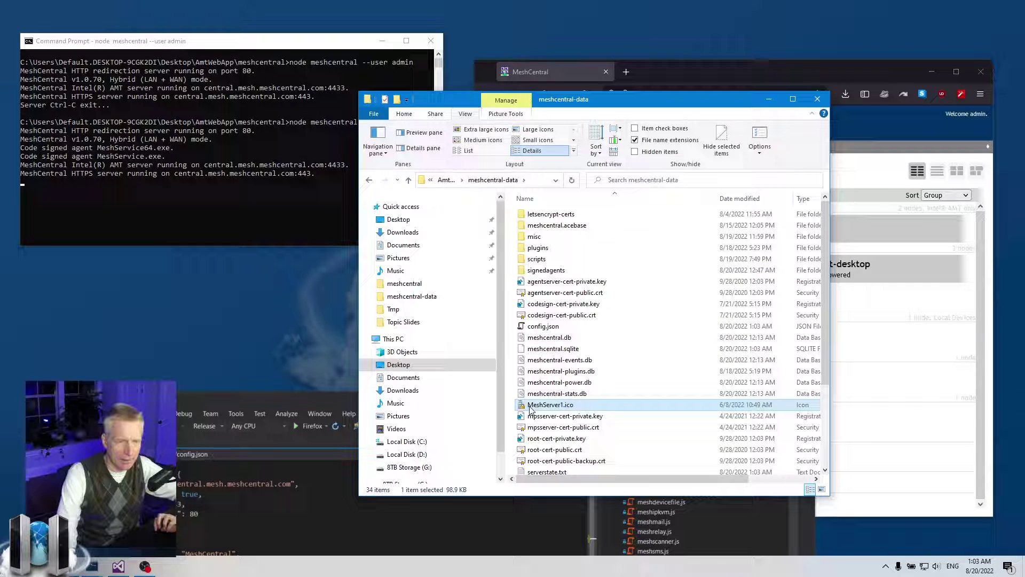
pyautogui.click(538, 129)
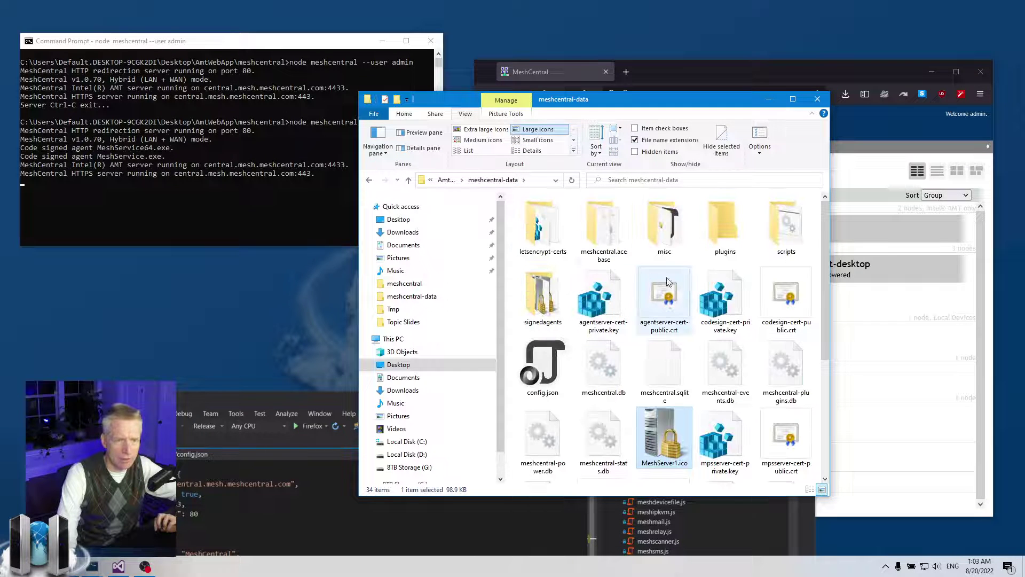
pyautogui.scroll(-3, 677, 438)
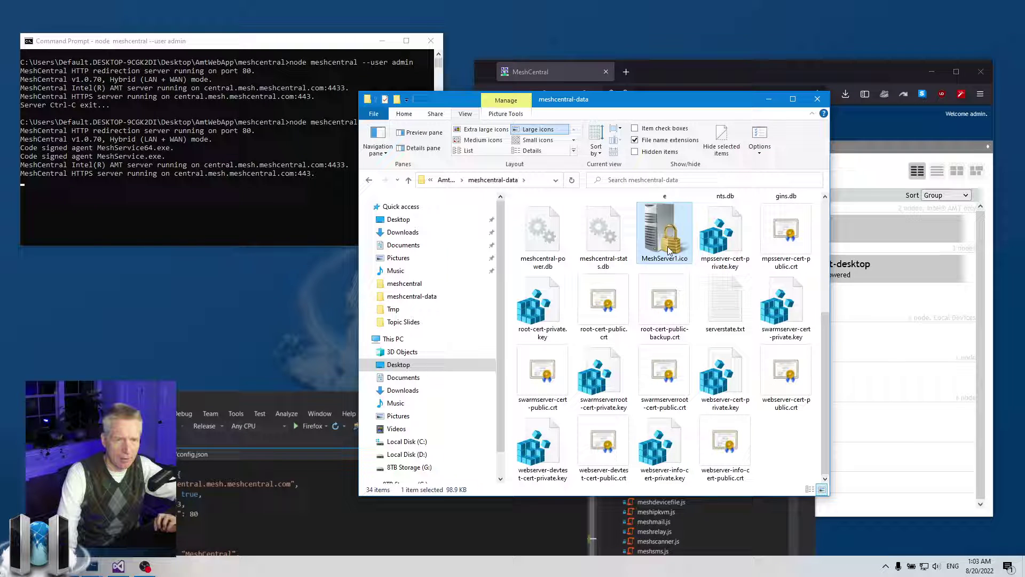
pyautogui.moveTo(669, 250)
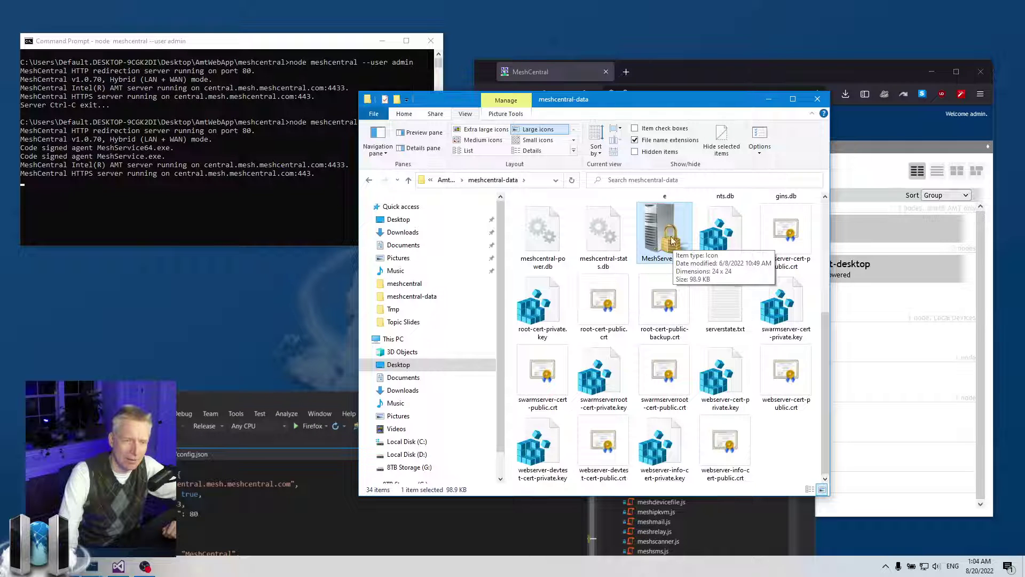
# - Return to signedagents and select the MeshService.exe and MeshService64.exe agents
pyautogui.click(369, 181)
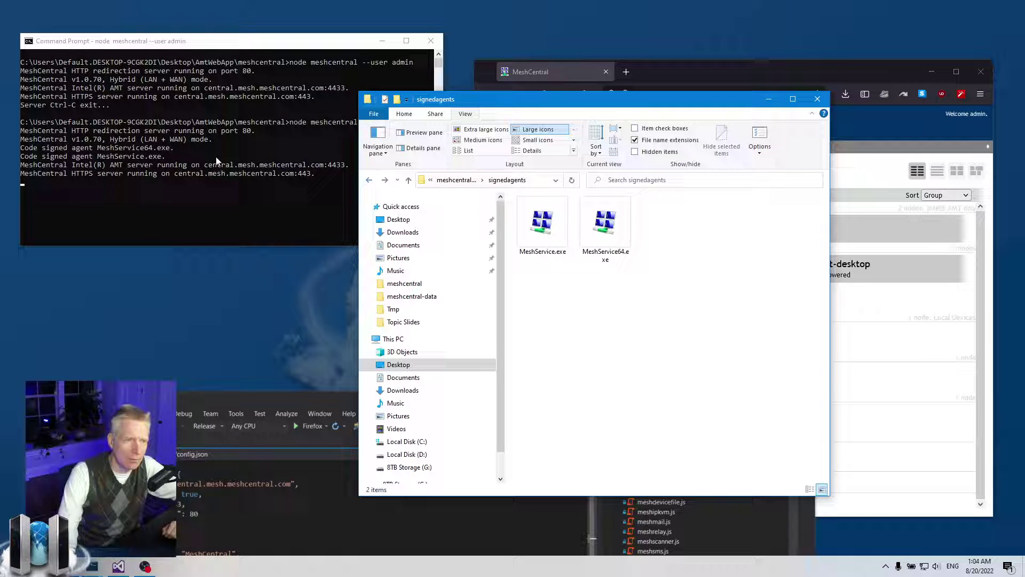
pyautogui.click(541, 220)
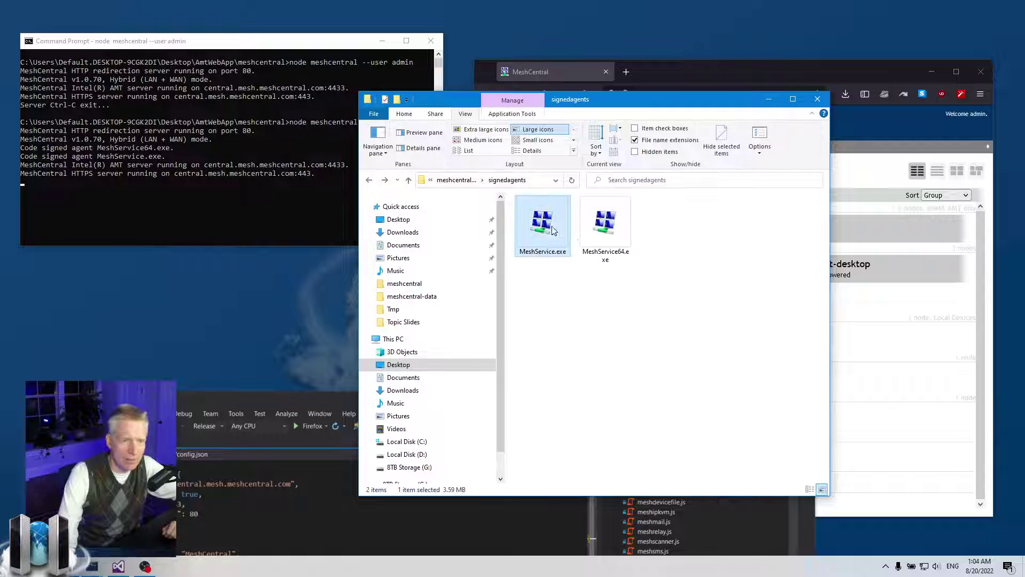
pyautogui.click(613, 235)
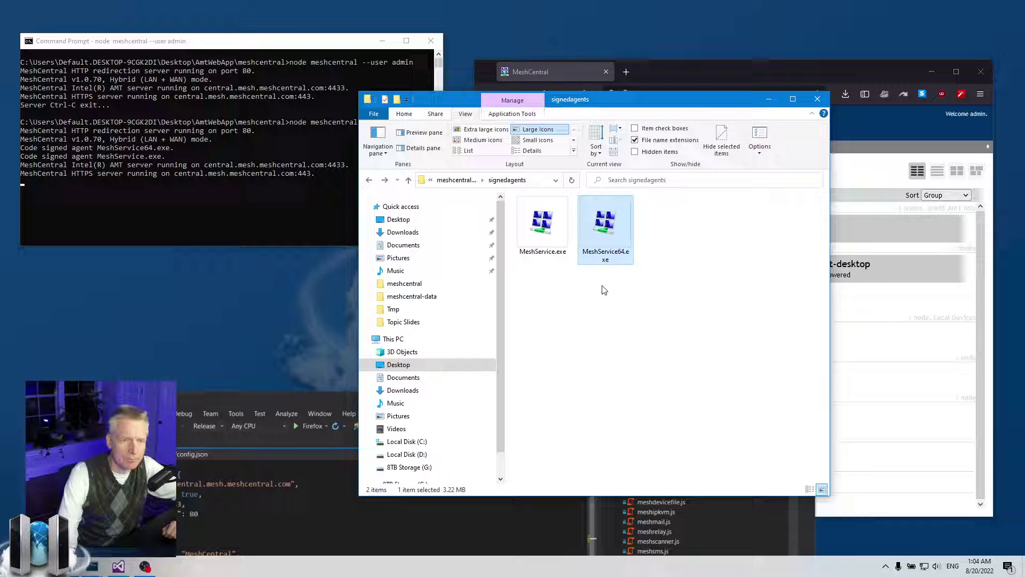
pyautogui.click(604, 283)
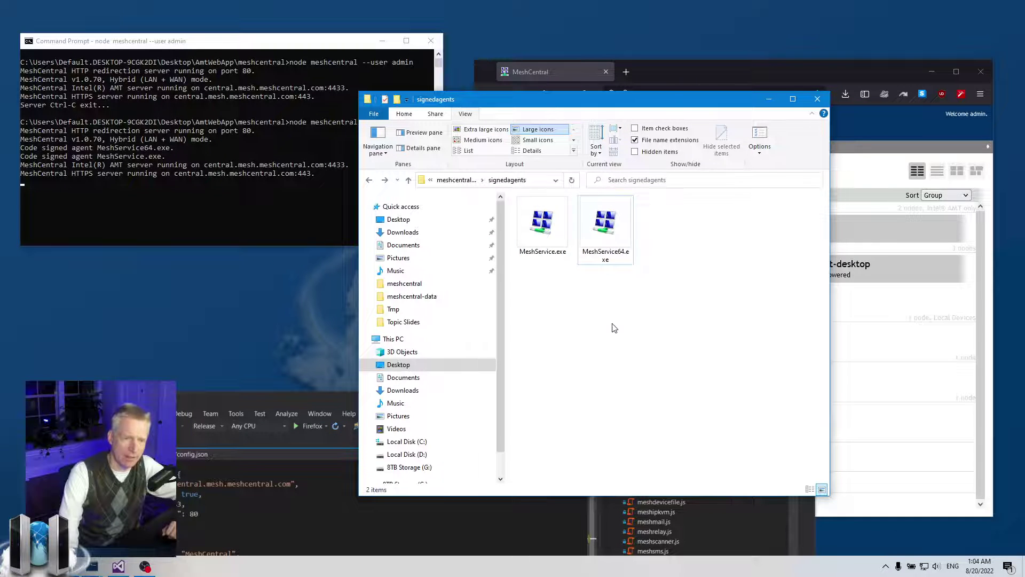
pyautogui.click(598, 222)
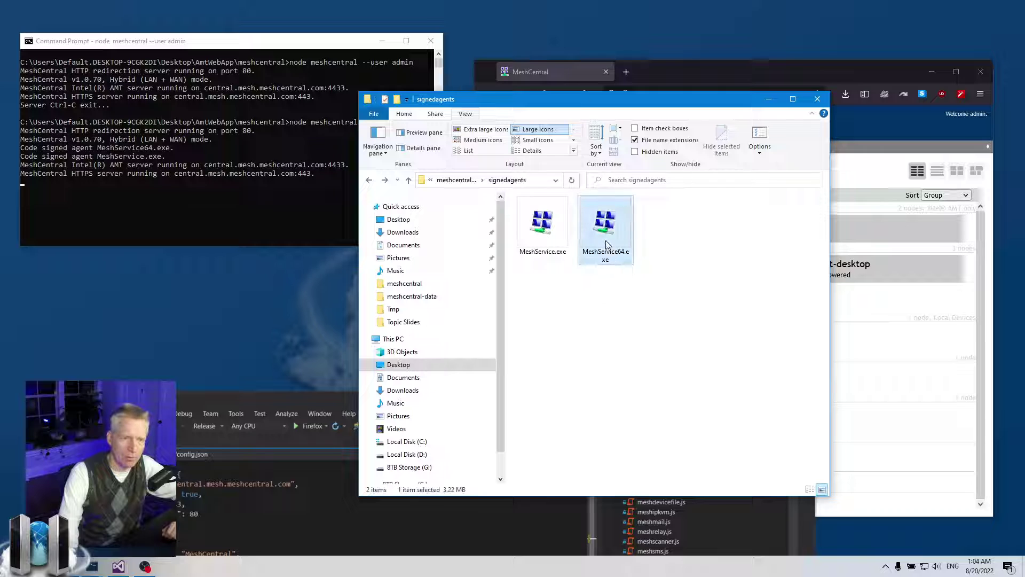
# - Try several icon layouts and settle on Details view with date, type and size columns
pyautogui.click(535, 152)
pyautogui.click(536, 140)
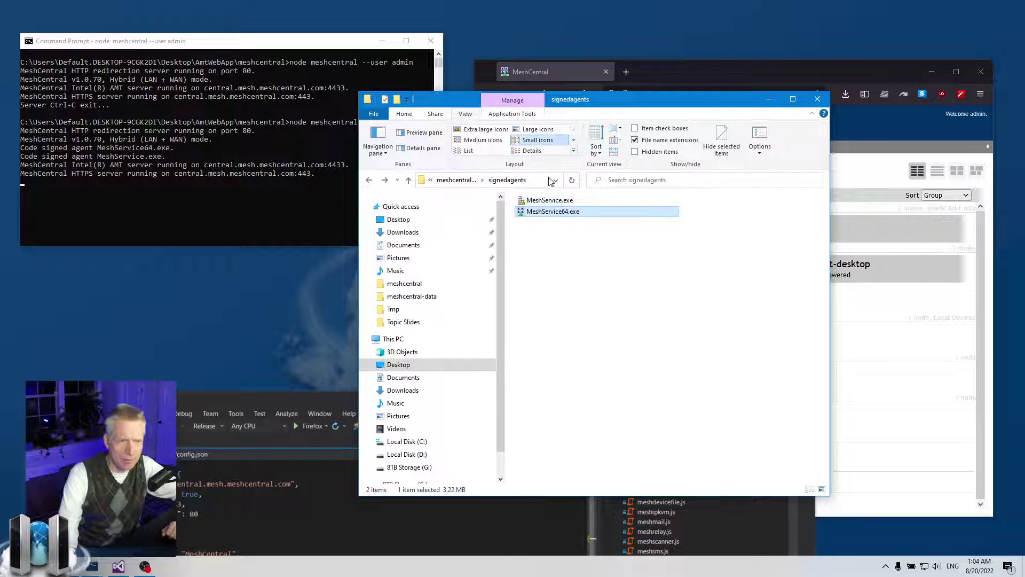
pyautogui.click(547, 201)
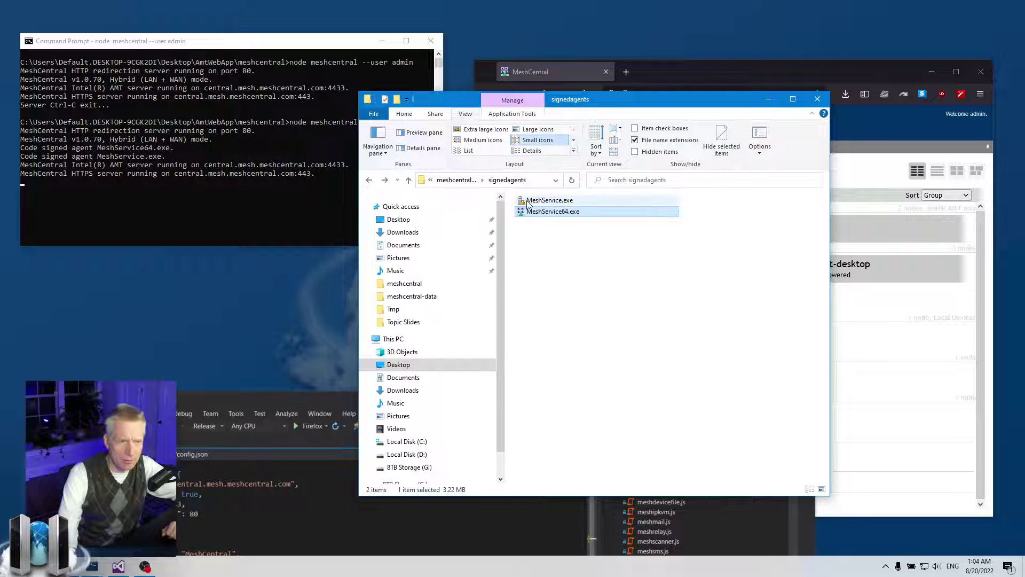
pyautogui.click(494, 130)
pyautogui.click(493, 139)
pyautogui.click(468, 150)
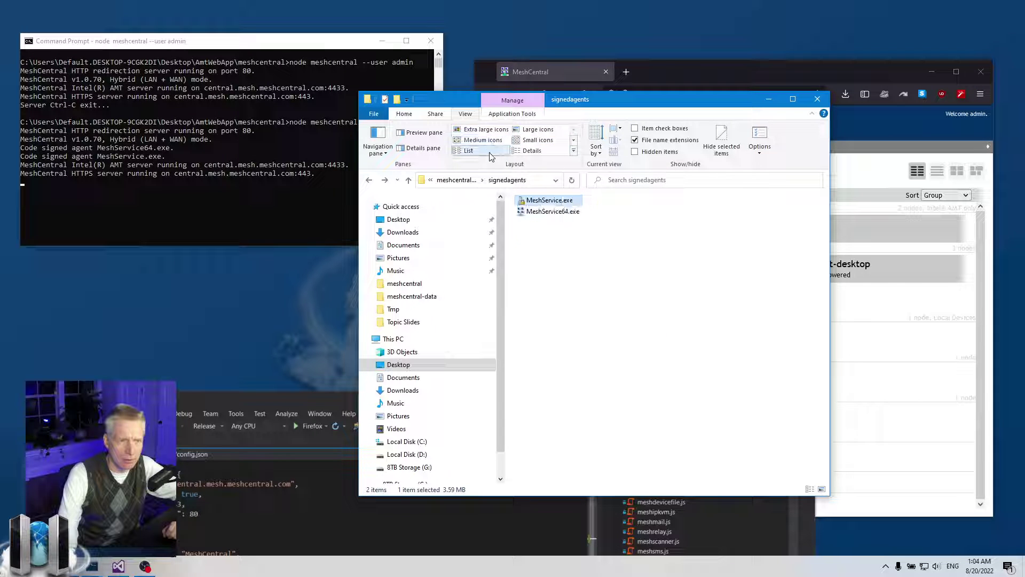
pyautogui.click(527, 142)
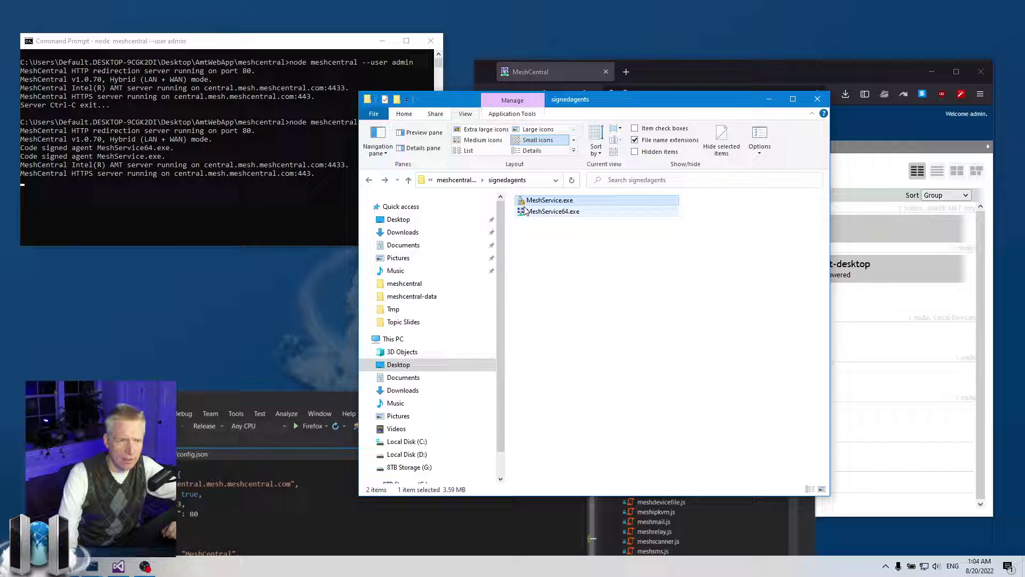
pyautogui.click(533, 151)
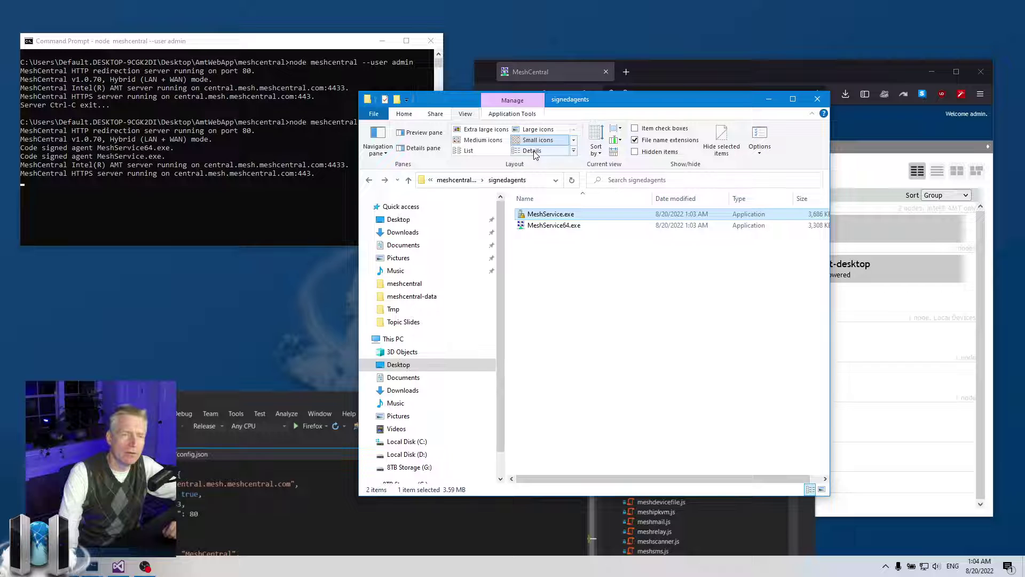
pyautogui.click(602, 314)
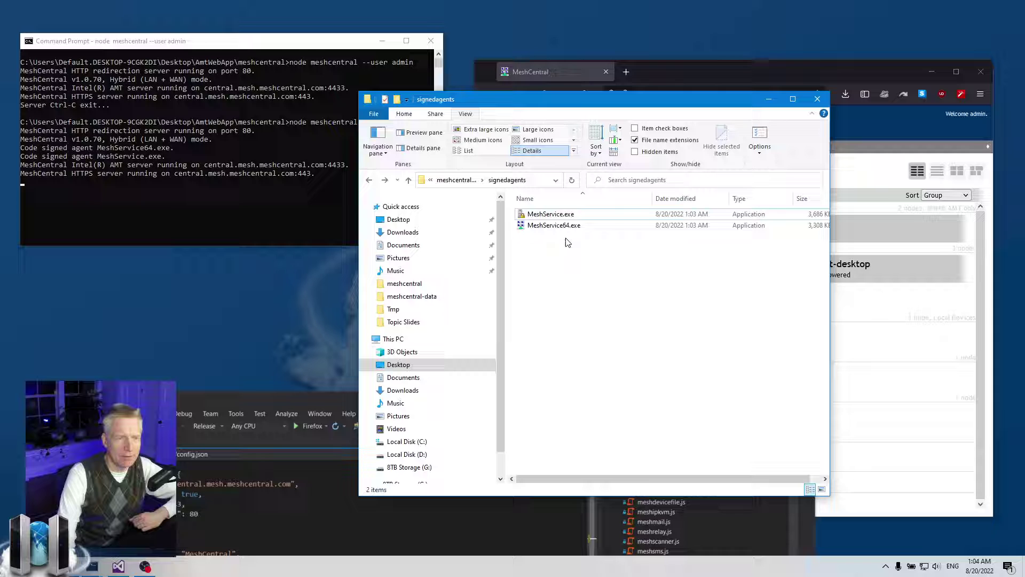
pyautogui.click(538, 228)
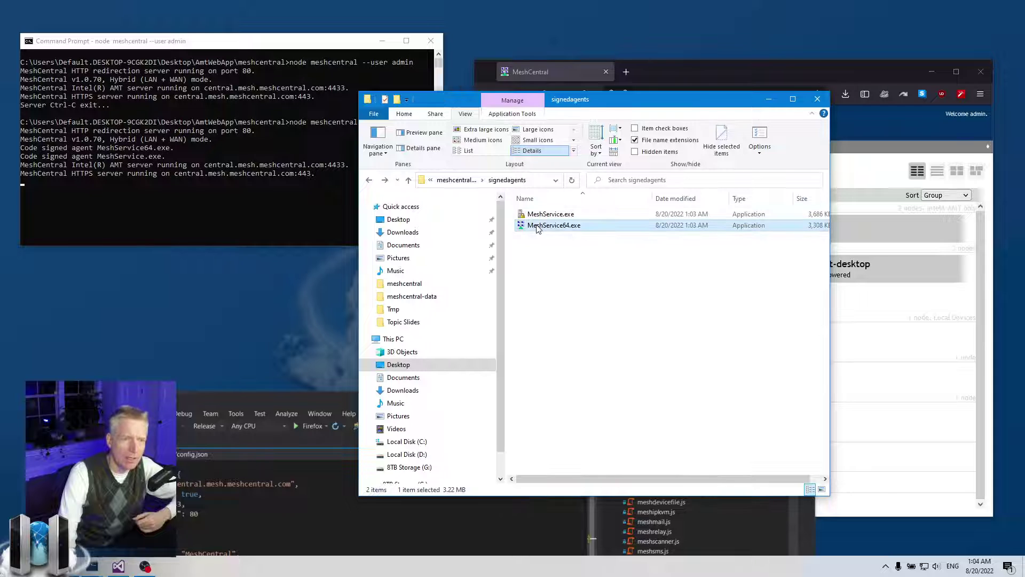
# - Check the Properties of MeshService64.exe and MeshService.exe, then bring config.json back in front
pyautogui.rightClick(538, 228)
pyautogui.click(570, 497)
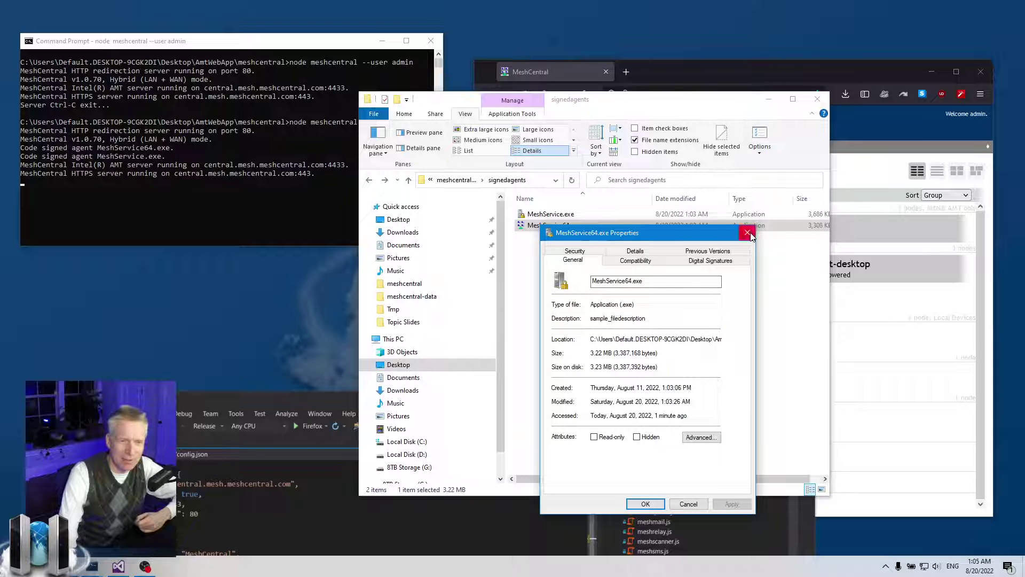
pyautogui.click(747, 232)
pyautogui.click(553, 215)
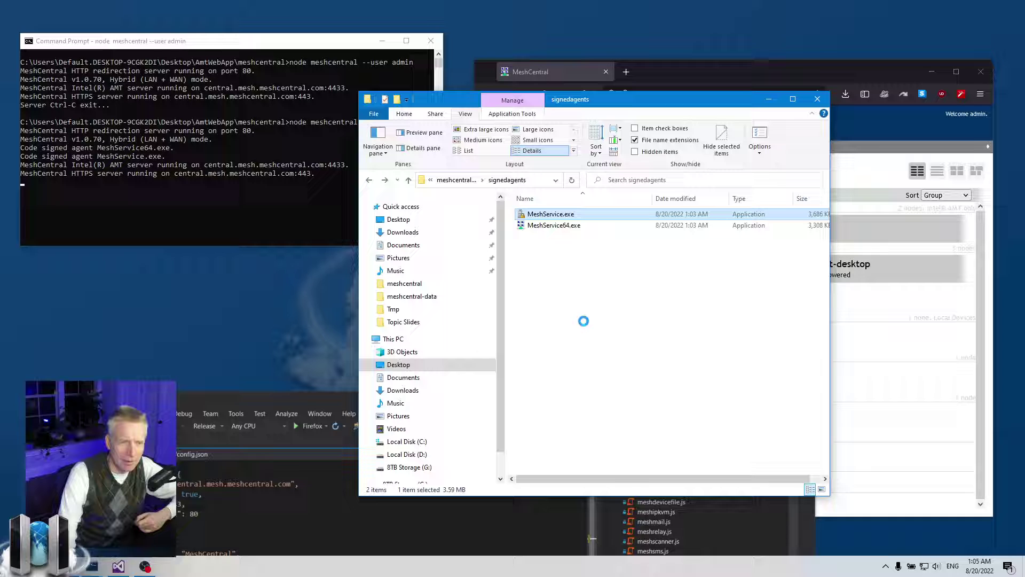
pyautogui.rightClick(553, 215)
pyautogui.click(586, 489)
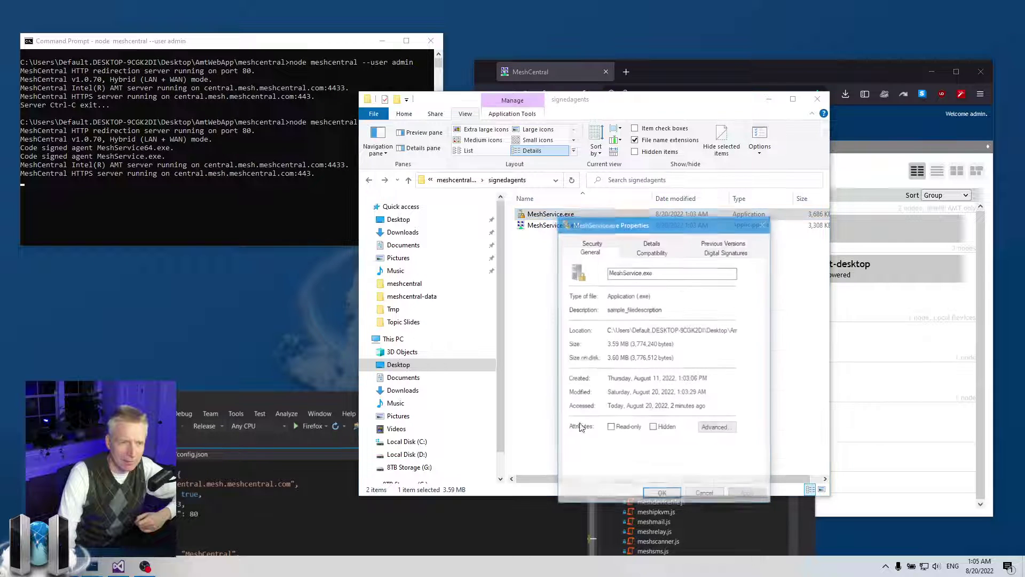
pyautogui.click(767, 224)
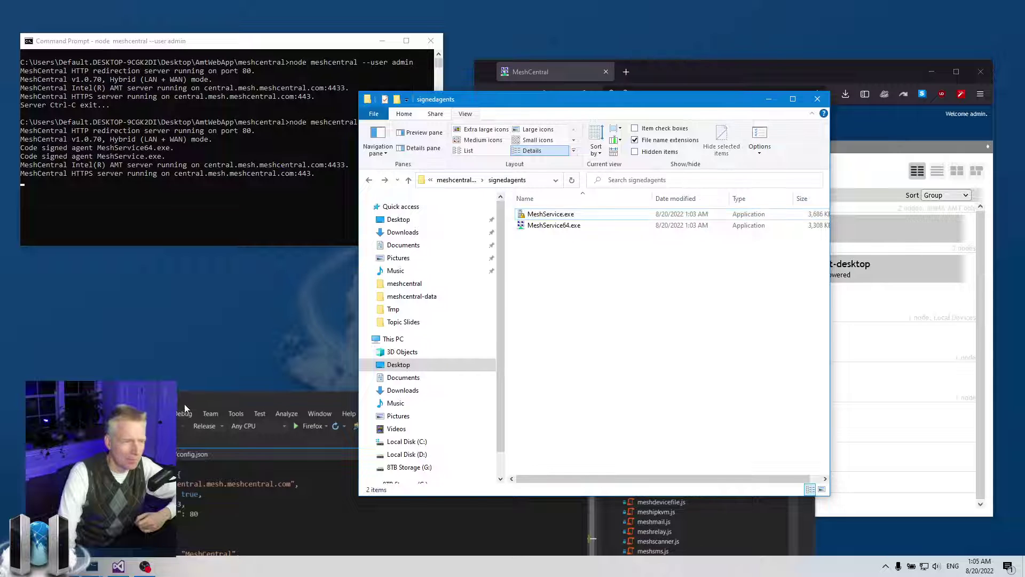
pyautogui.moveTo(218, 401); pyautogui.dragTo(269, 191)
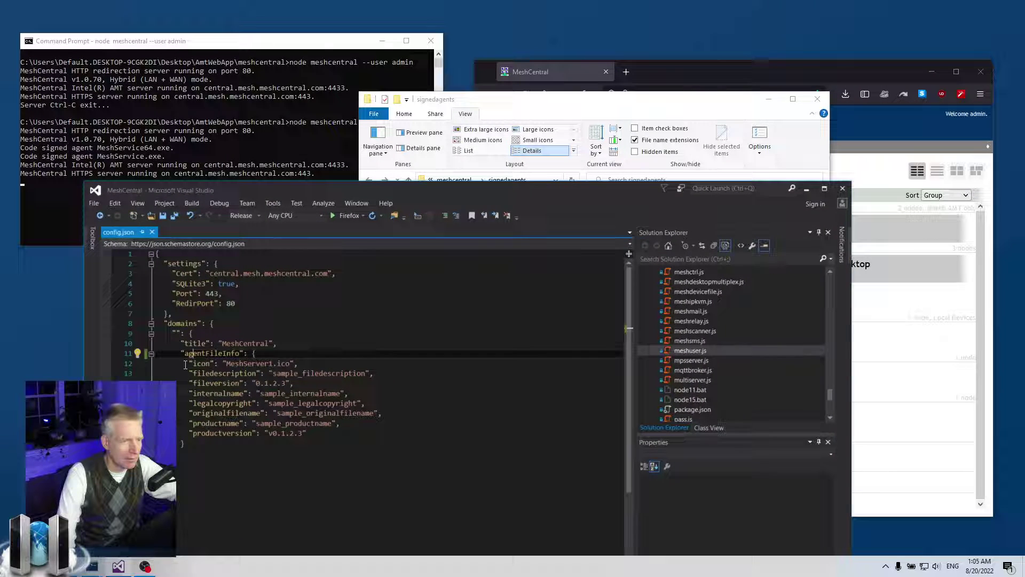
# - Stop the MeshCentral server with Ctrl+C and rerun node meshcentral --user admin
pyautogui.click(181, 176)
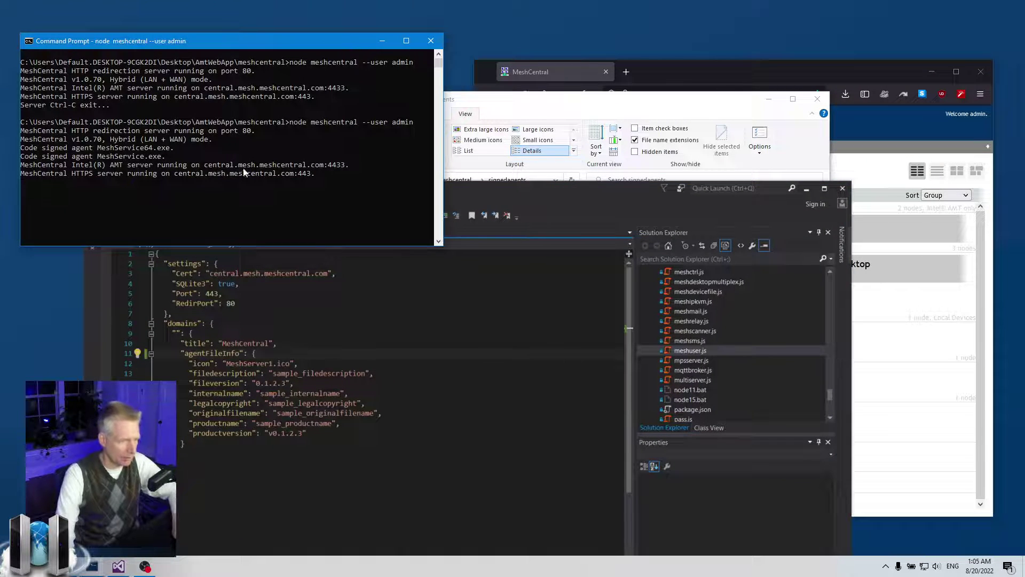
pyautogui.click(587, 191)
pyautogui.moveTo(586, 188); pyautogui.dragTo(550, 445)
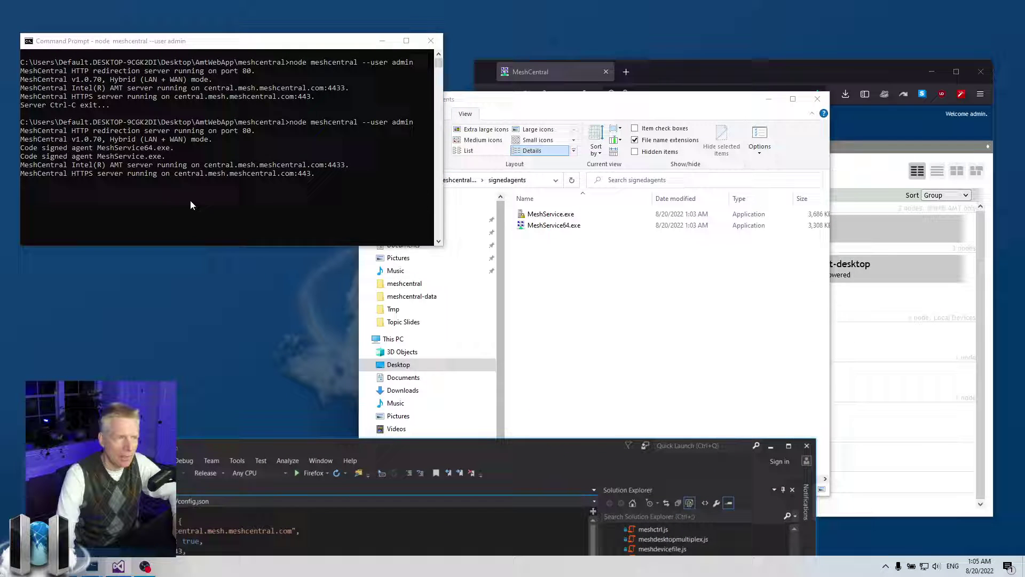
pyautogui.click(190, 181)
pyautogui.hotkey('ctrl', 'c')
pyautogui.press('Up')
pyautogui.press('Return')
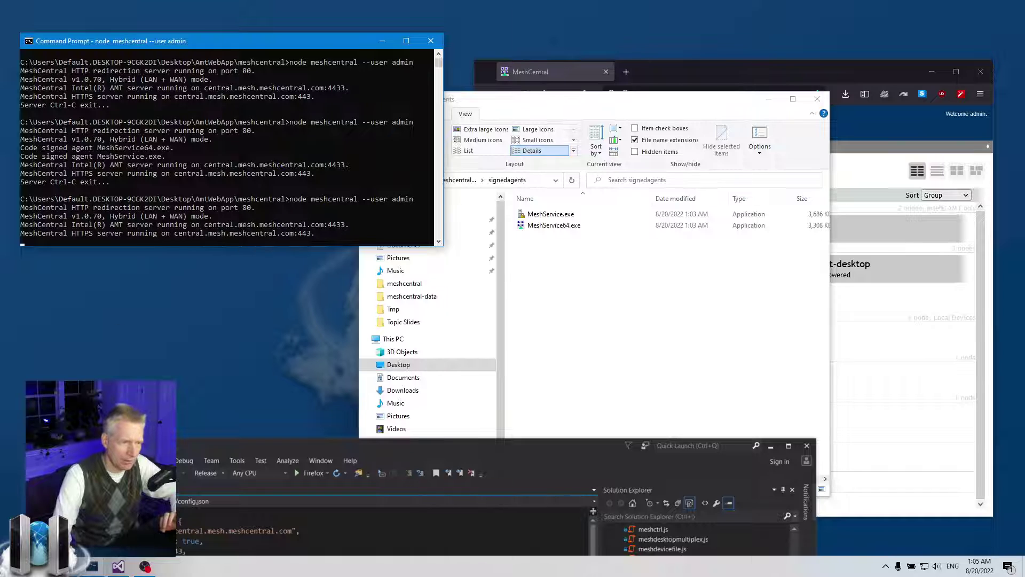
# - Move the Visual Studio window back up into view over Explorer
pyautogui.moveTo(225, 445); pyautogui.dragTo(262, 459)
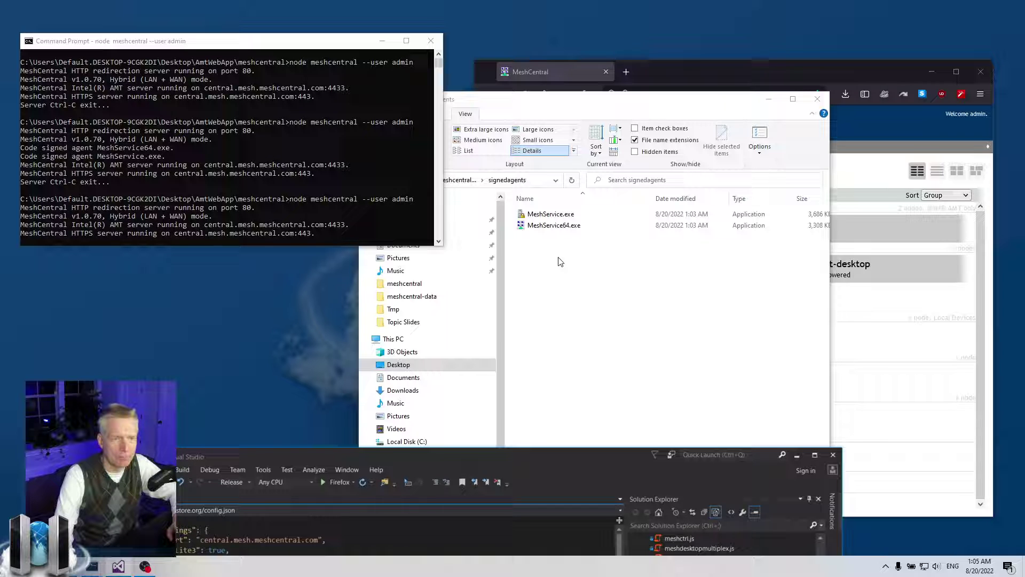
pyautogui.moveTo(446, 460); pyautogui.dragTo(422, 281)
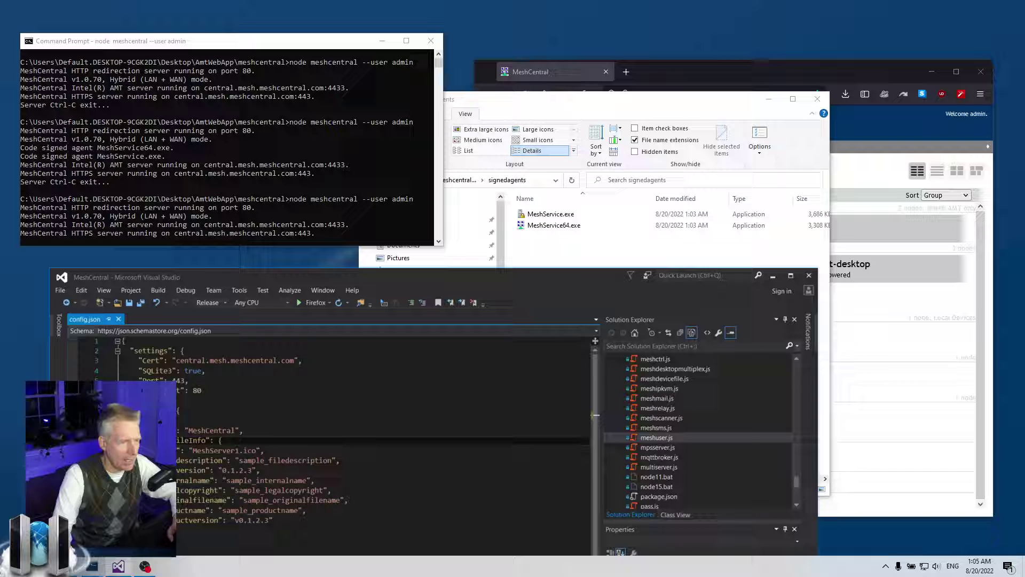
pyautogui.moveTo(336, 282); pyautogui.dragTo(467, 272)
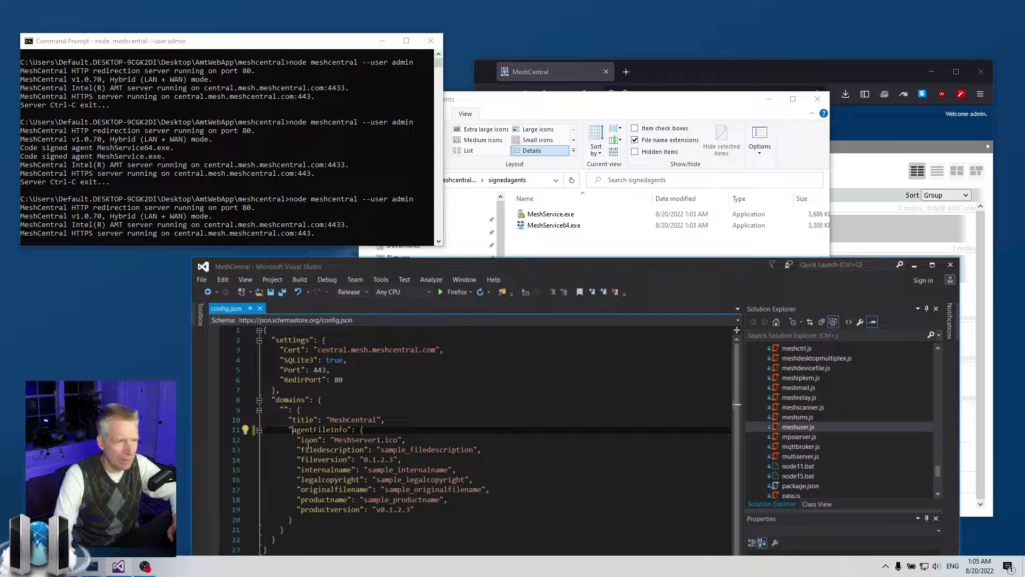
pyautogui.click(567, 229)
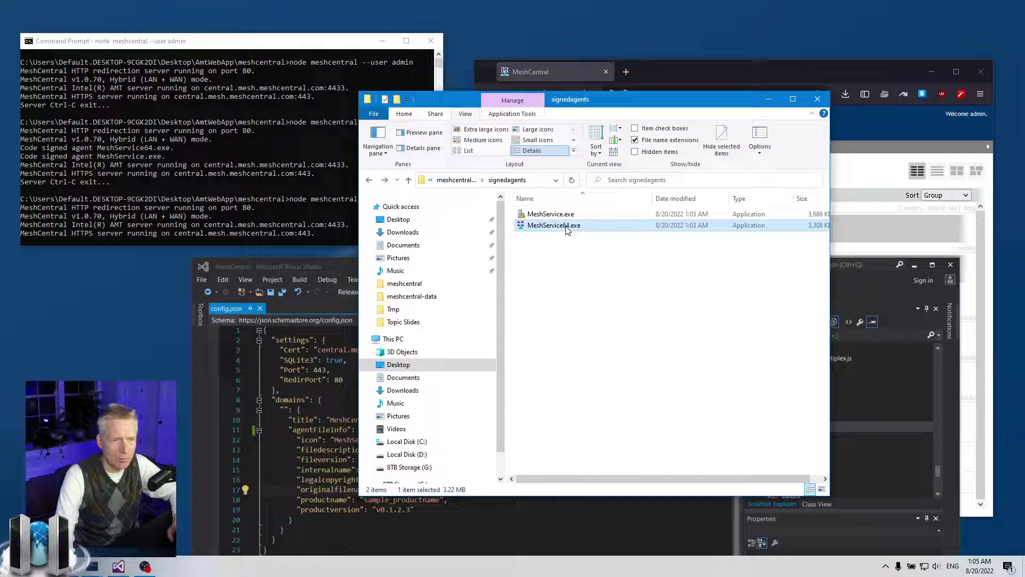
pyautogui.rightClick(567, 229)
pyautogui.click(600, 501)
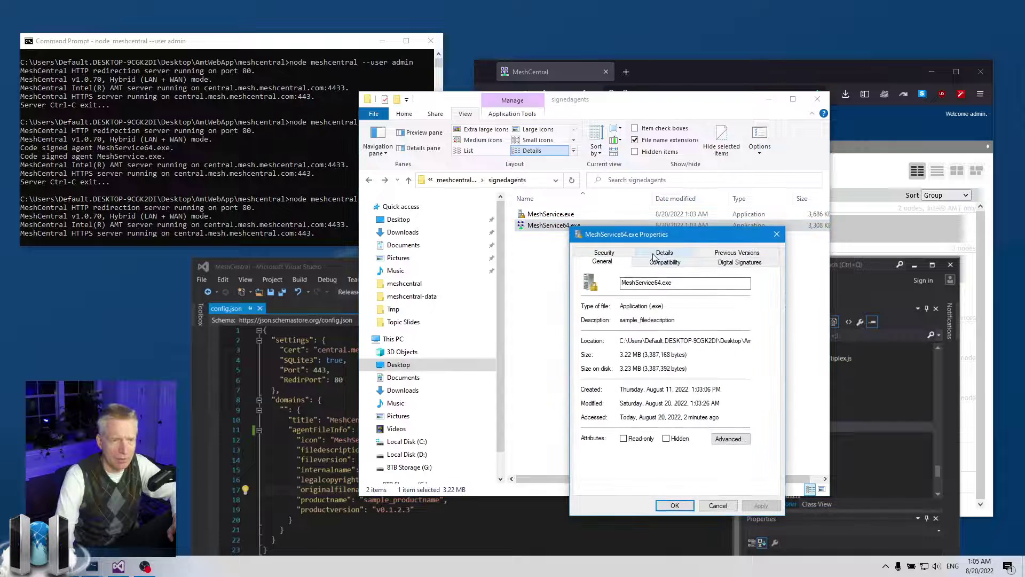
pyautogui.click(663, 253)
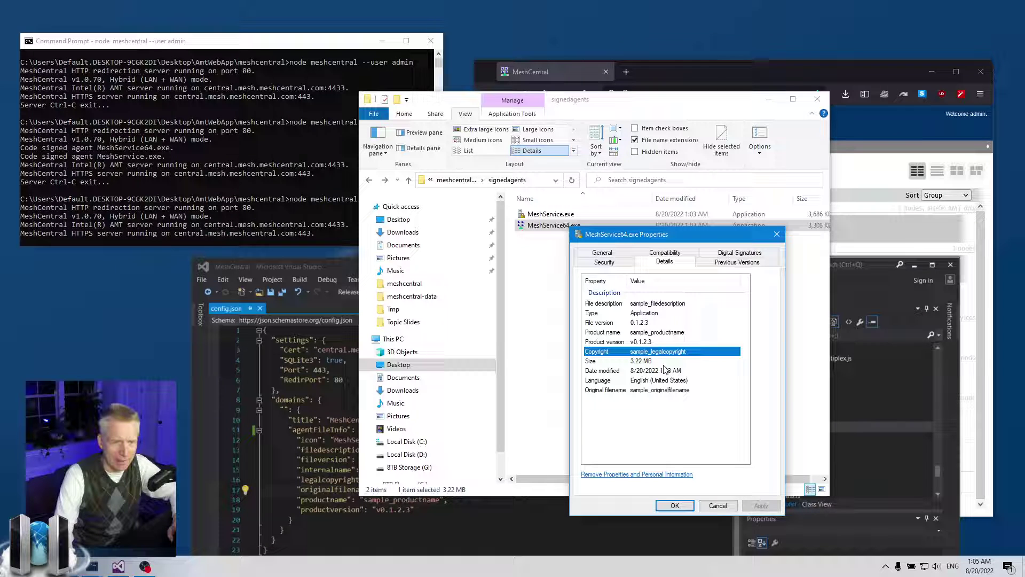
pyautogui.click(658, 333)
pyautogui.click(661, 303)
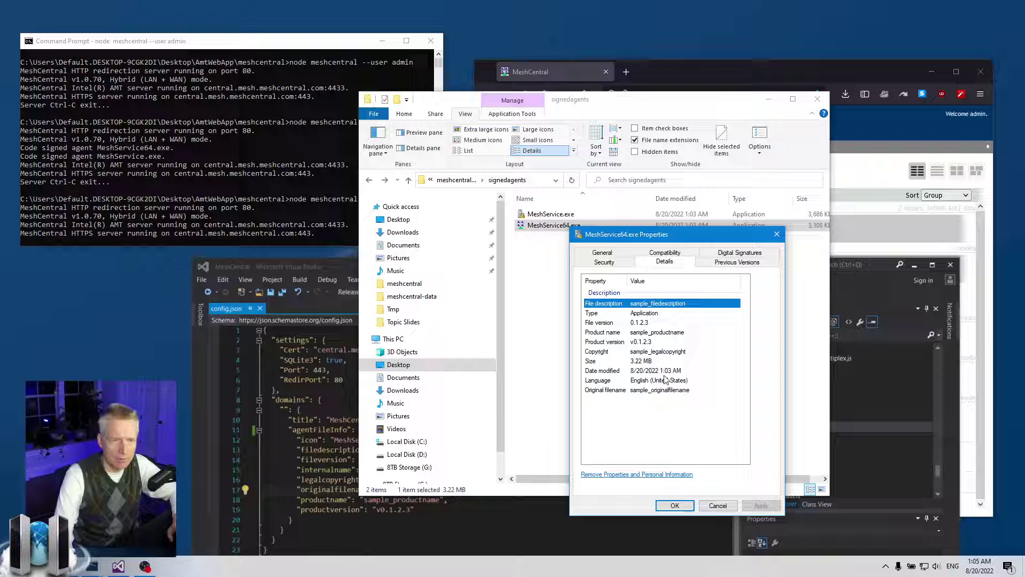
pyautogui.click(718, 505)
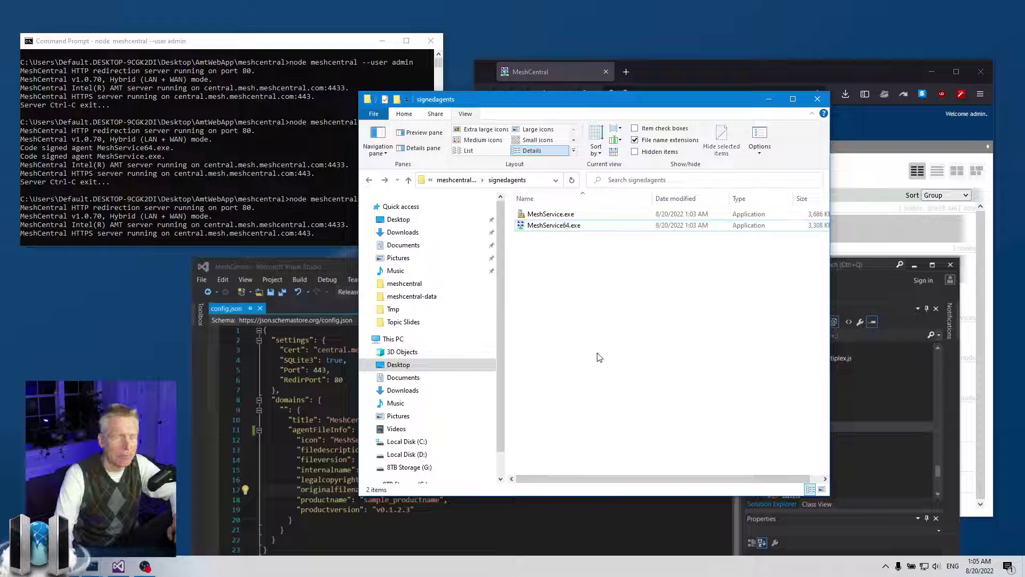
# - Clear the file selection and bring the MeshCentral My Devices page forward
pyautogui.click(555, 250)
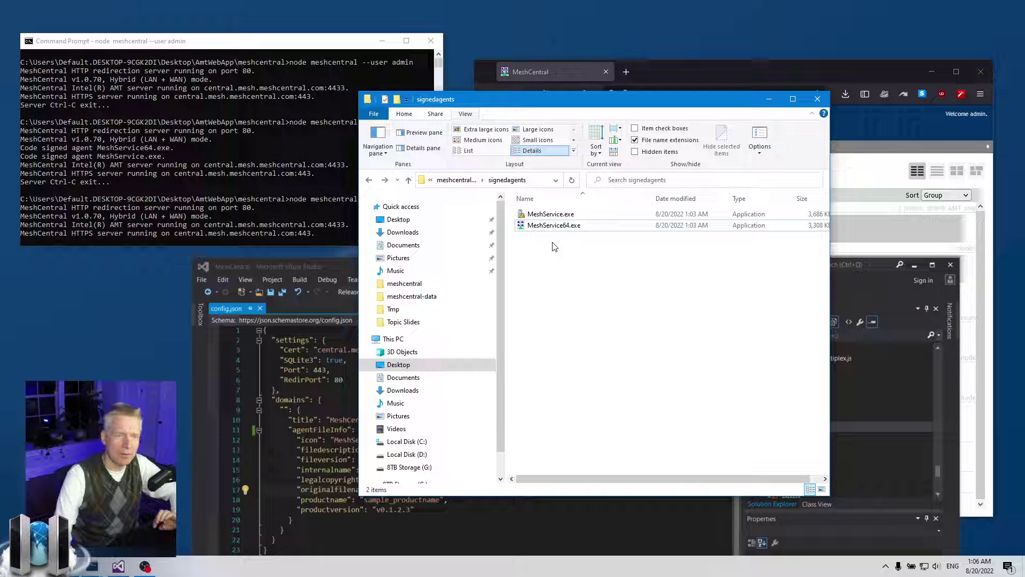
pyautogui.click(845, 112)
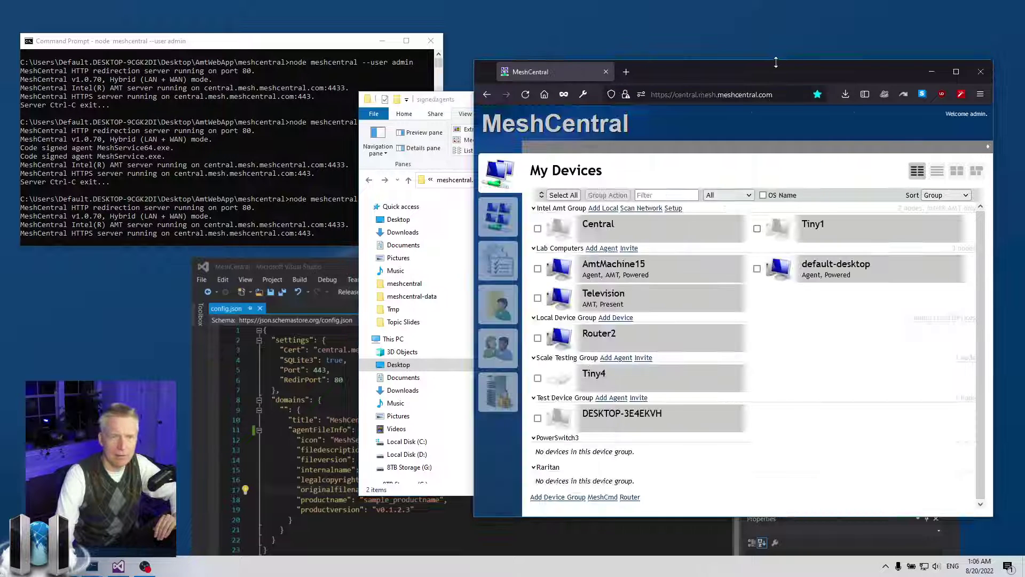
# - Delete the old meshagent64-LabComputers.exe from Downloads and return to MeshCentral
pyautogui.click(398, 233)
pyautogui.rightClick(608, 283)
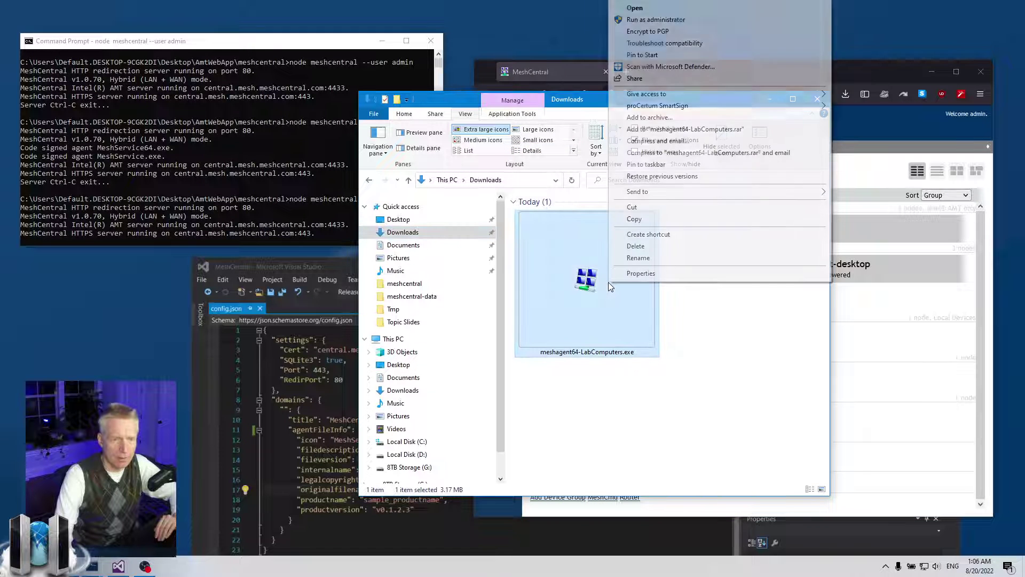
pyautogui.click(644, 246)
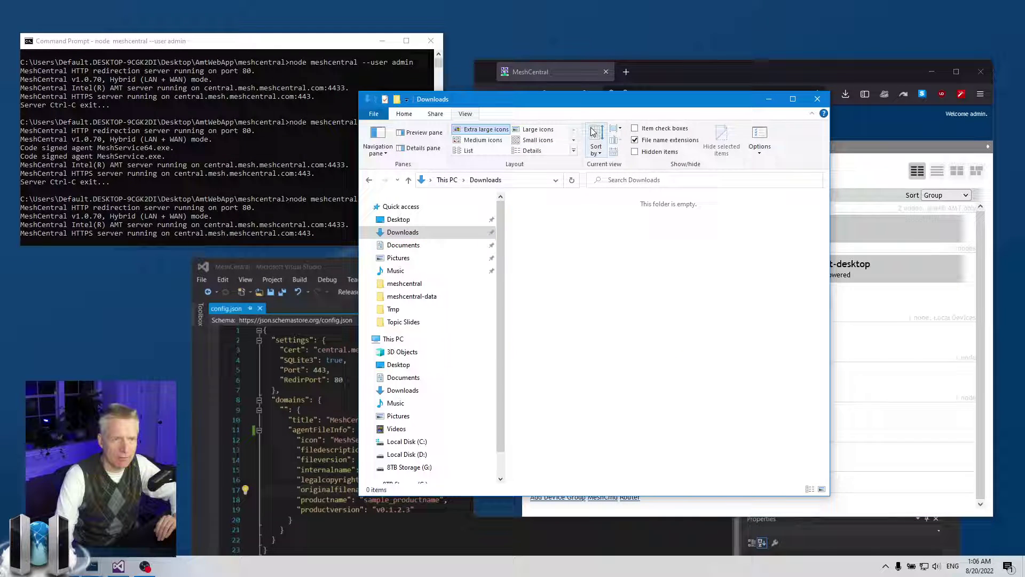
pyautogui.moveTo(581, 107); pyautogui.dragTo(358, 79)
pyautogui.click(833, 297)
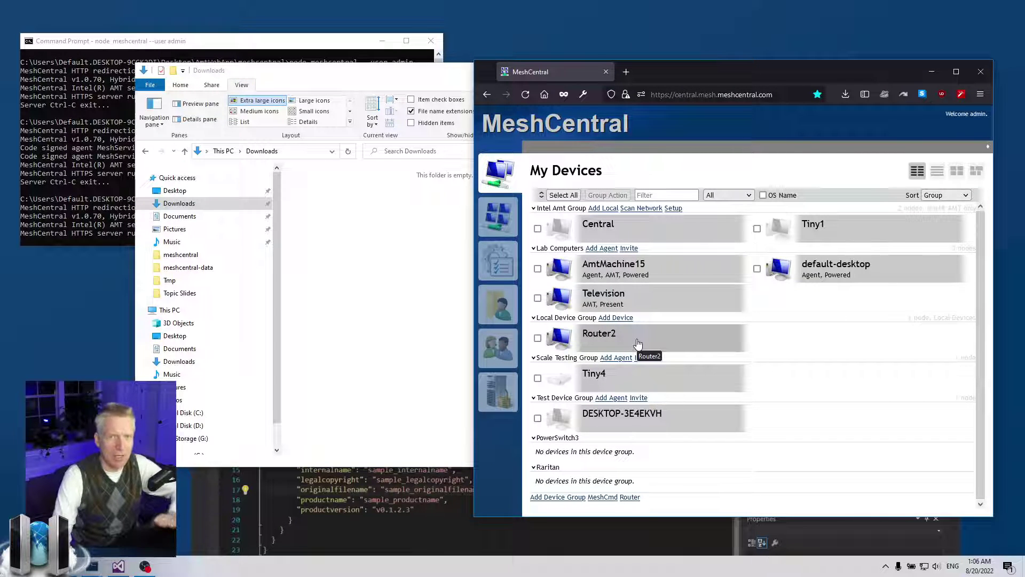
# - Download the Lab Computers Windows x64 agent twice, checking each copy in Downloads
pyautogui.click(601, 248)
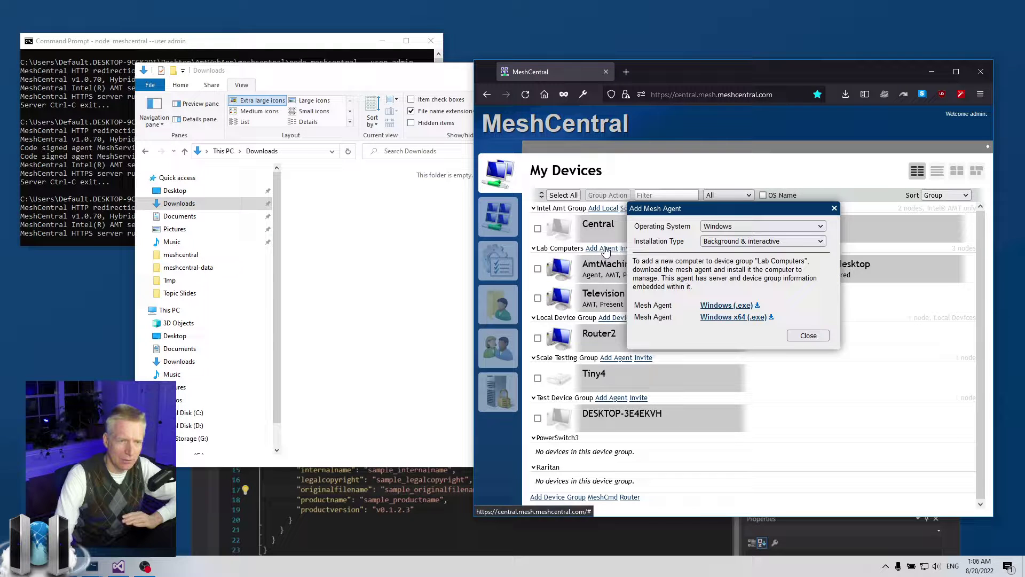
pyautogui.click(721, 316)
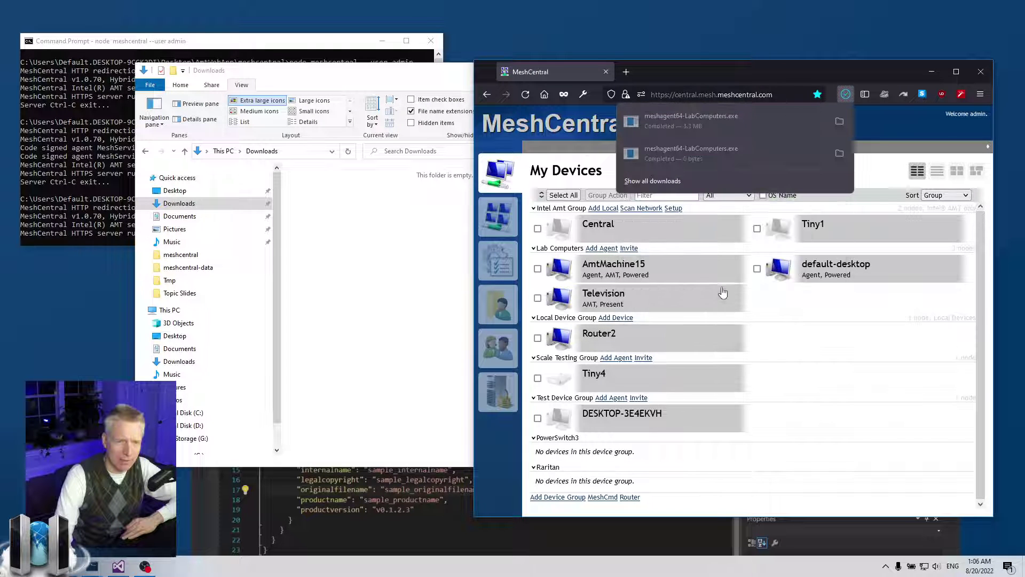
pyautogui.click(376, 256)
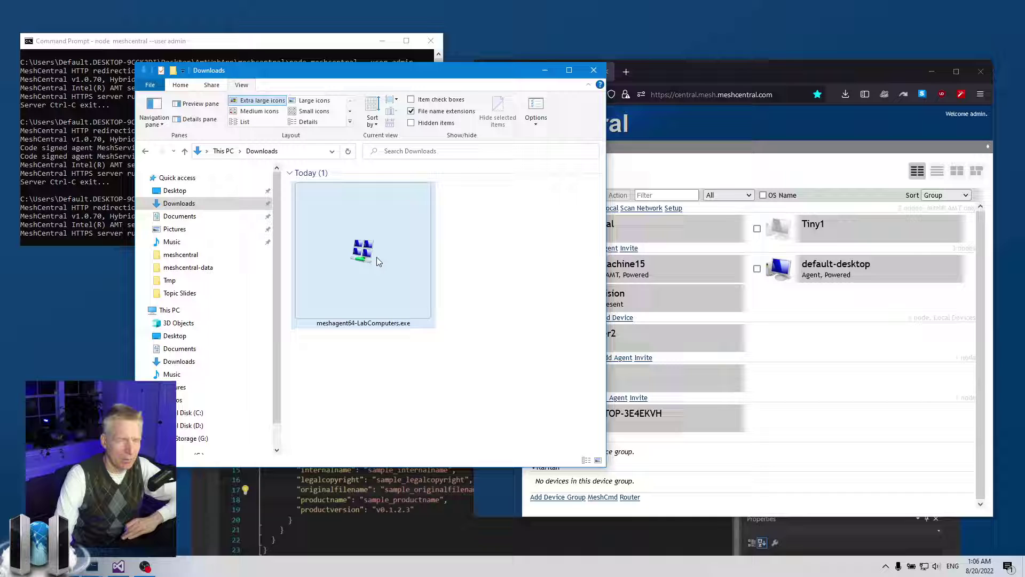
pyautogui.click(817, 352)
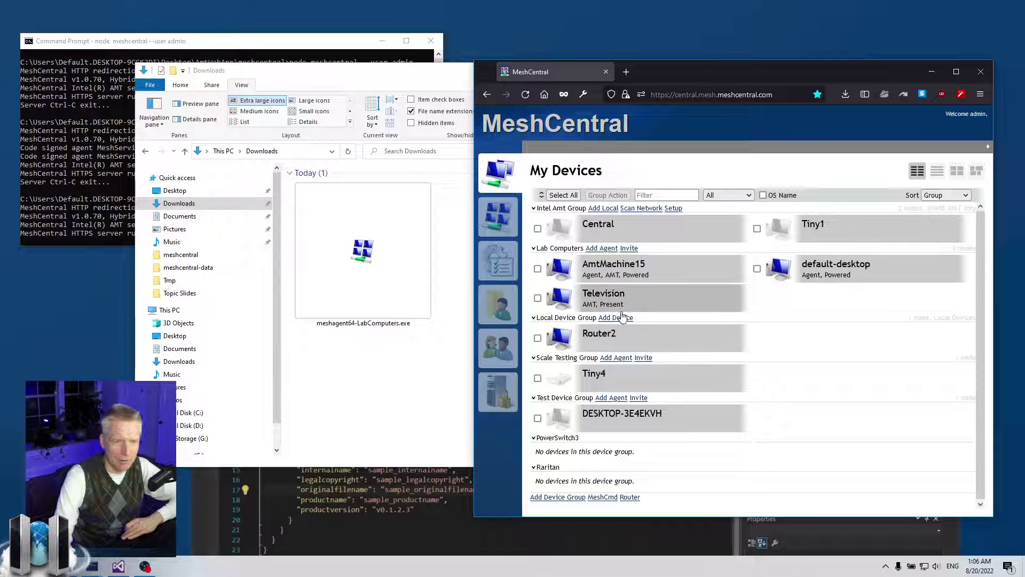
pyautogui.click(602, 248)
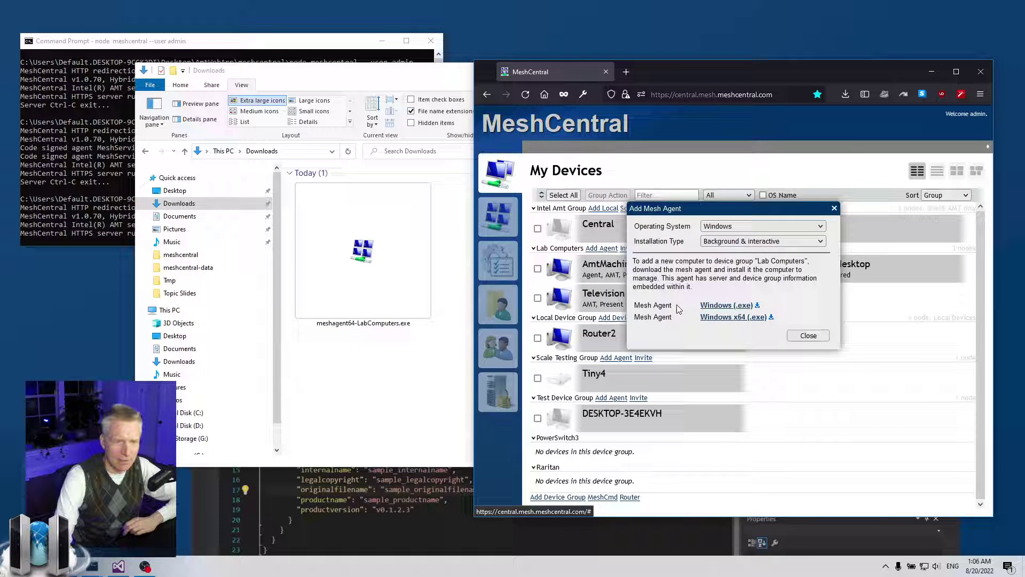
pyautogui.click(705, 318)
pyautogui.click(430, 411)
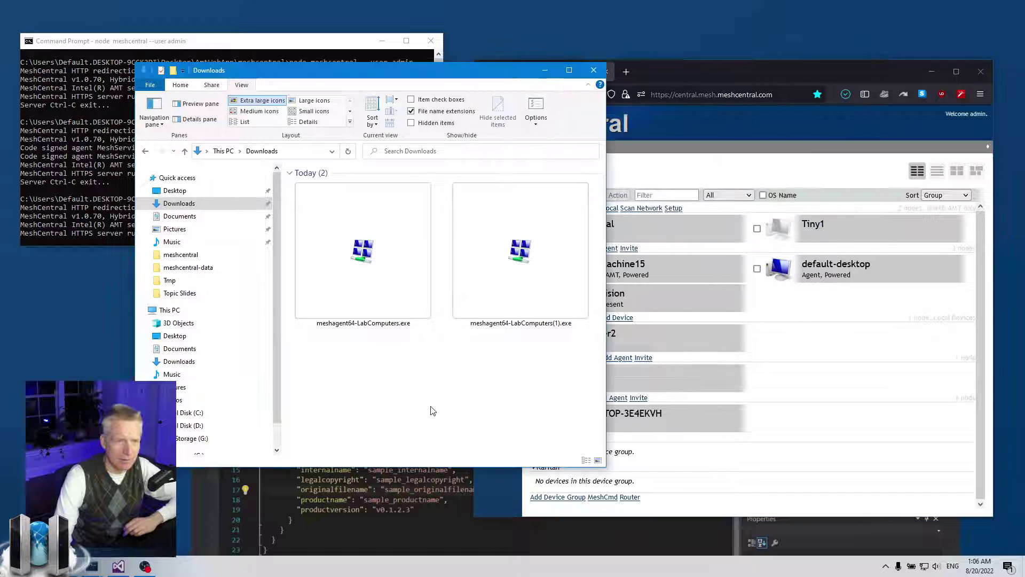
pyautogui.click(871, 354)
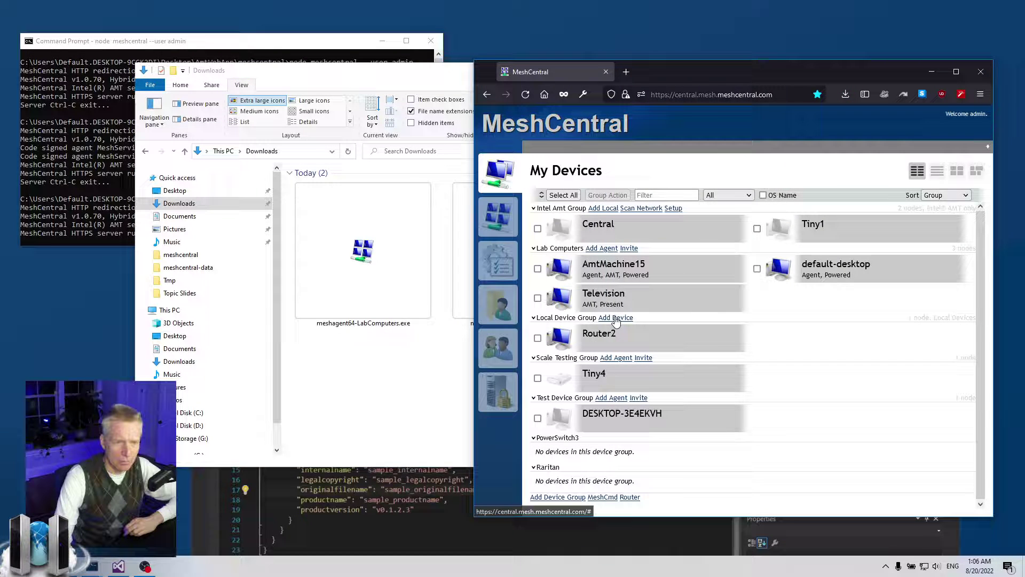
# - Download the agent a third time, producing meshagent64-LabComputers(2).exe in Downloads
pyautogui.click(607, 248)
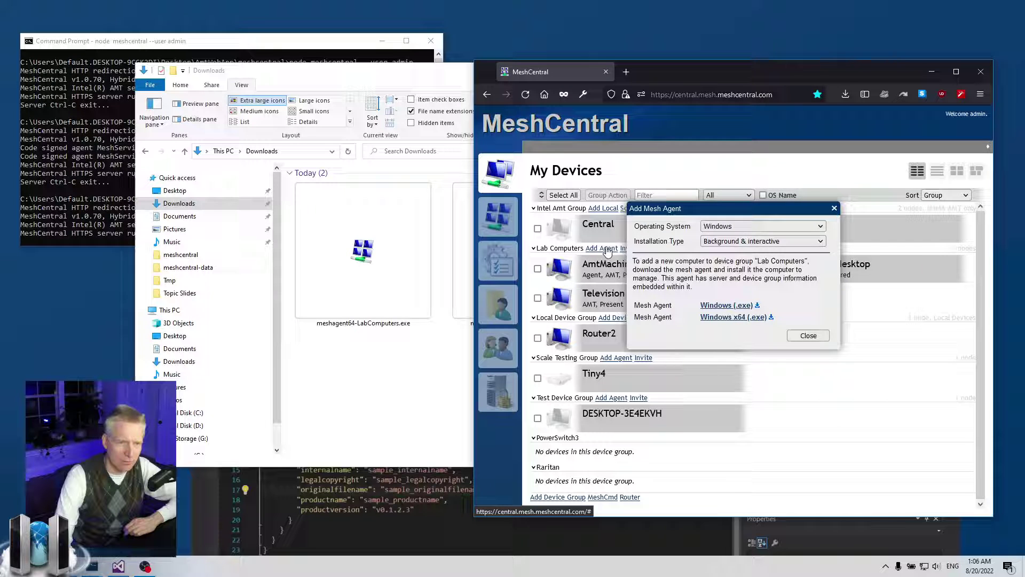
pyautogui.click(744, 317)
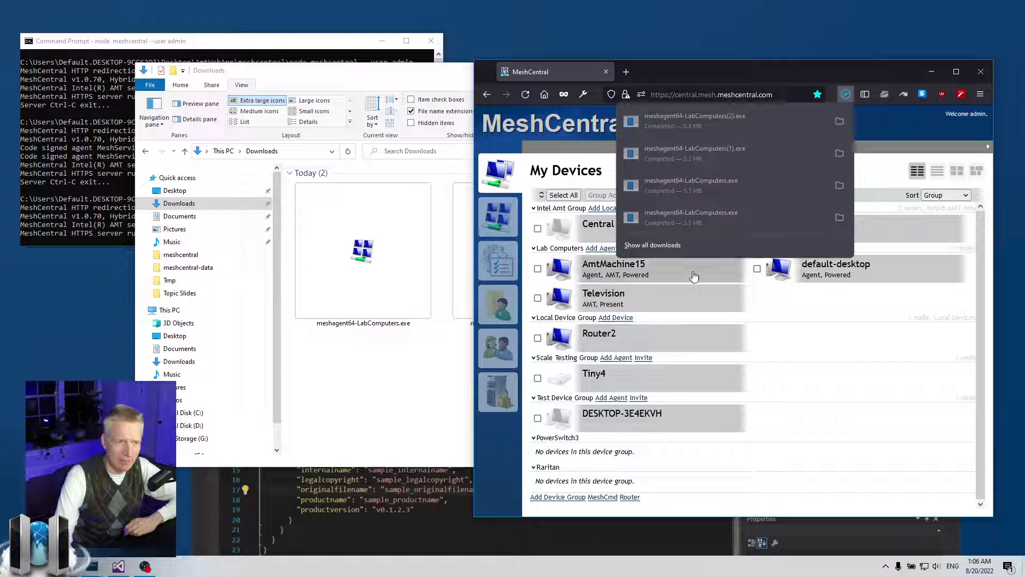
pyautogui.click(416, 400)
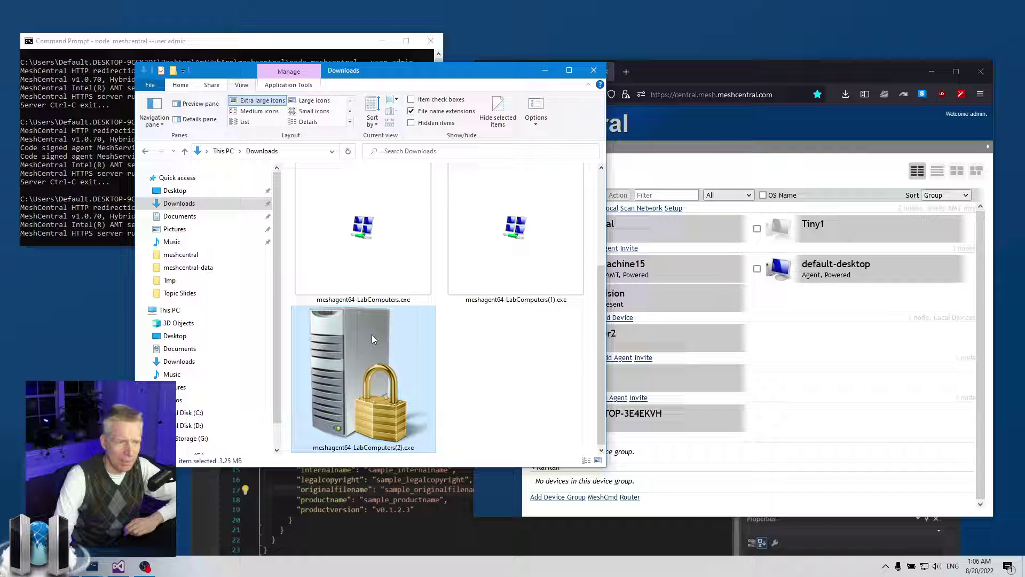
pyautogui.click(466, 400)
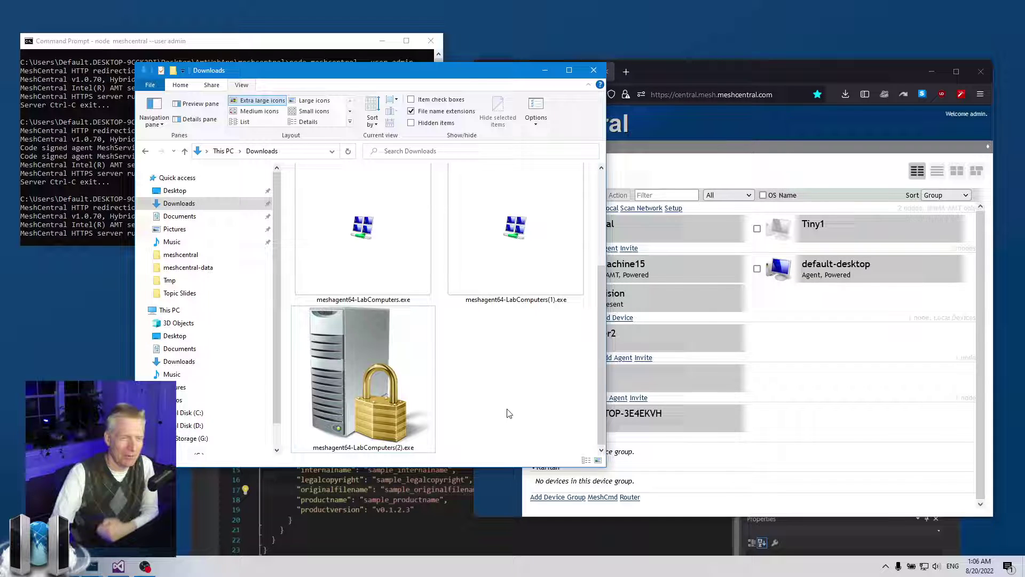
# - Select all three agent downloads, then cancel the deletion of all of them
pyautogui.click(422, 288)
pyautogui.click(460, 288)
pyautogui.click(491, 406)
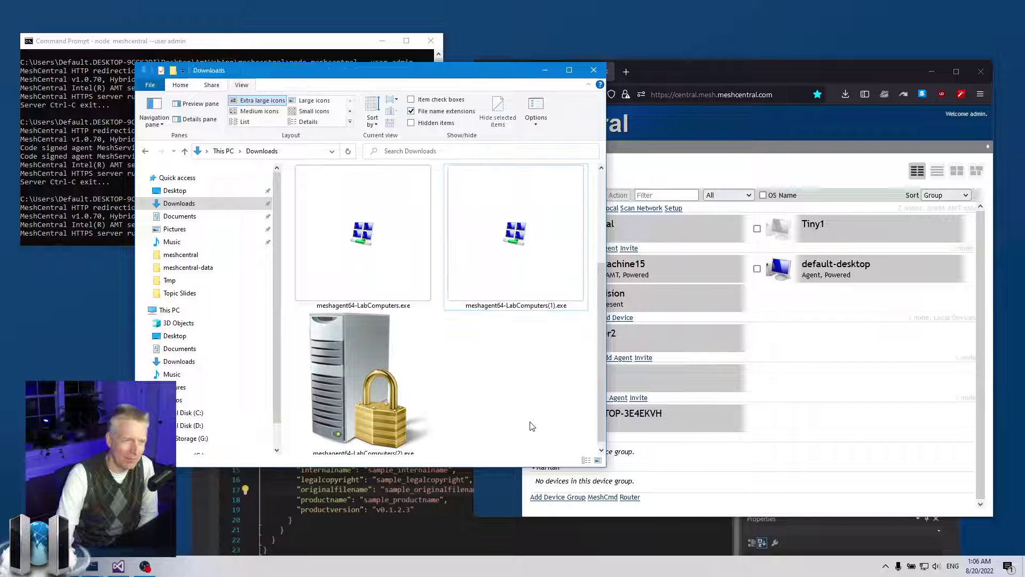
pyautogui.scroll(-1, 532, 426)
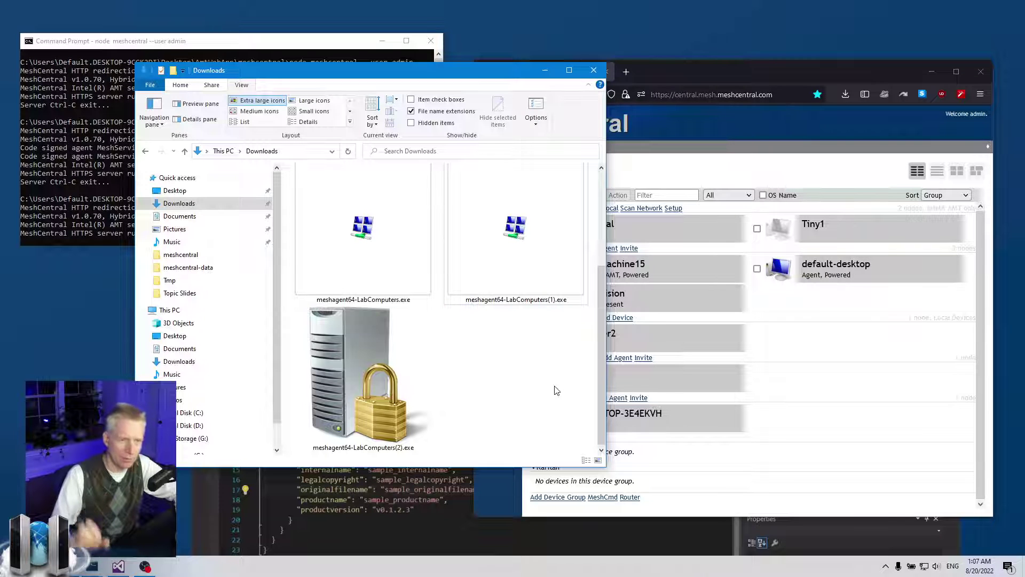
pyautogui.moveTo(554, 417); pyautogui.dragTo(389, 247)
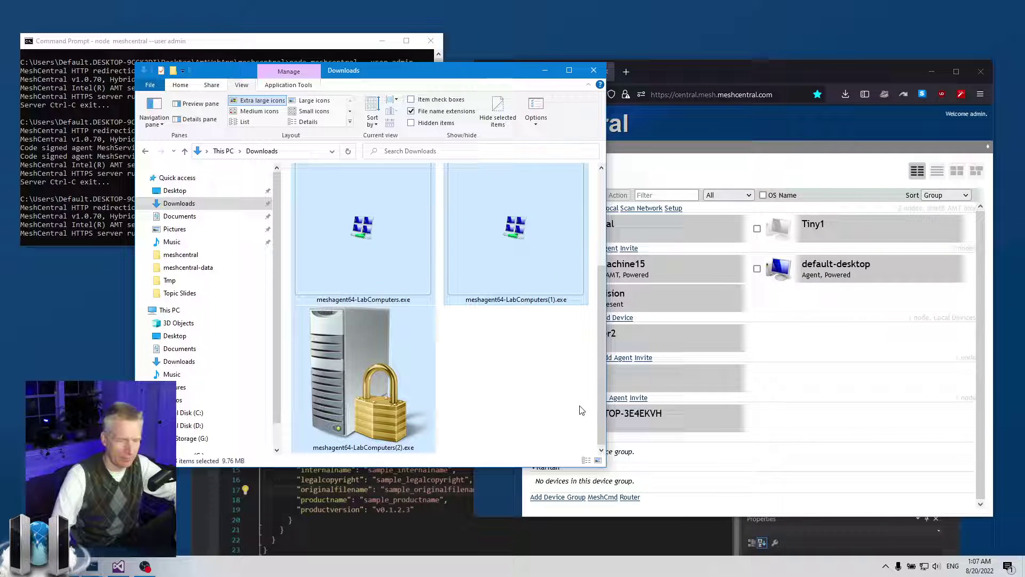
pyautogui.hotkey('shift', 'Delete')
pyautogui.press('Escape')
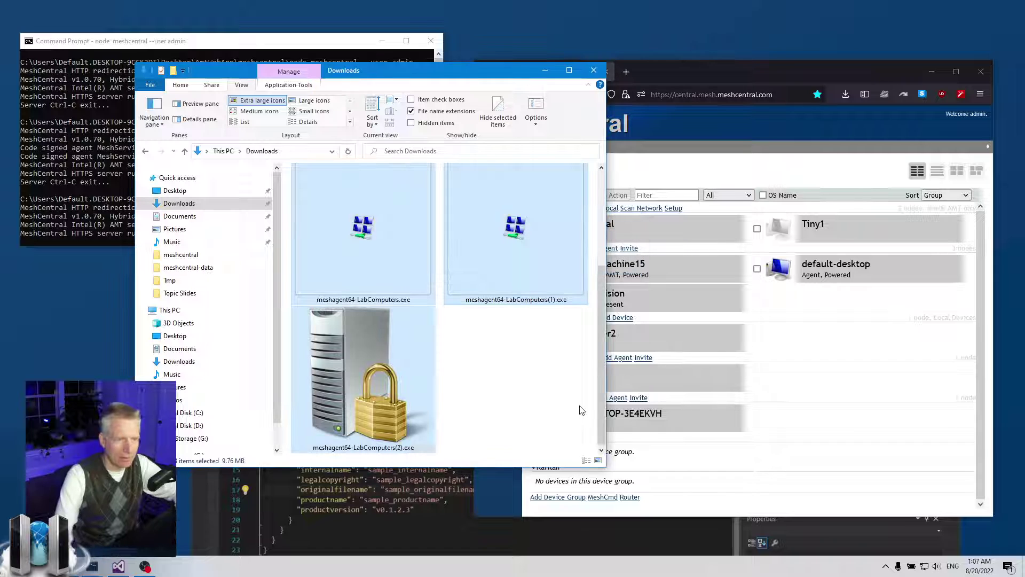
# - Permanently delete the (1) and (2) agent copies and switch Downloads to Large icons
pyautogui.click(512, 408)
pyautogui.click(374, 374)
pyautogui.keyDown('ctrl'); pyautogui.click(479, 285); pyautogui.keyUp('ctrl')
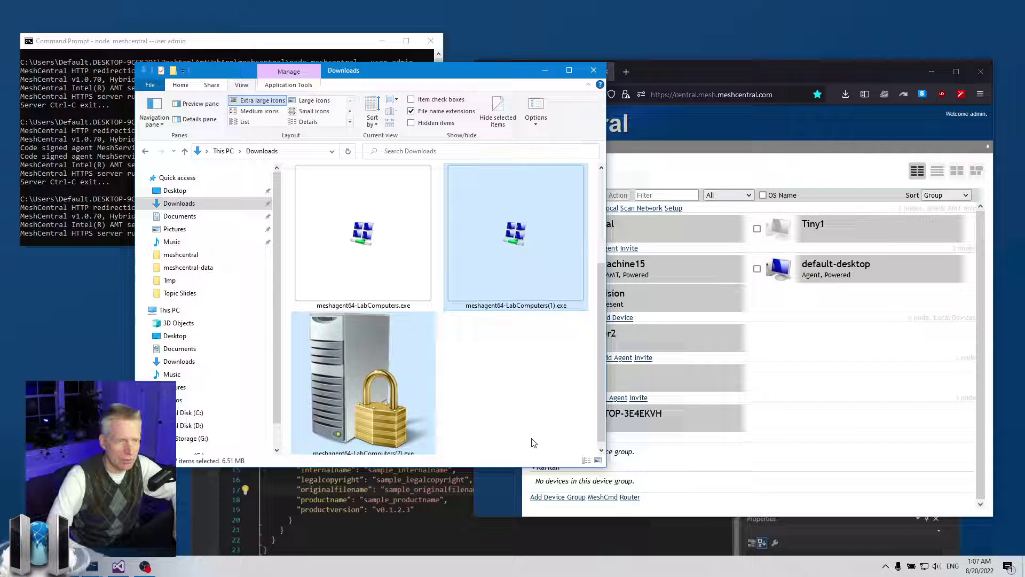
pyautogui.hotkey('shift', 'Delete')
pyautogui.press('Return')
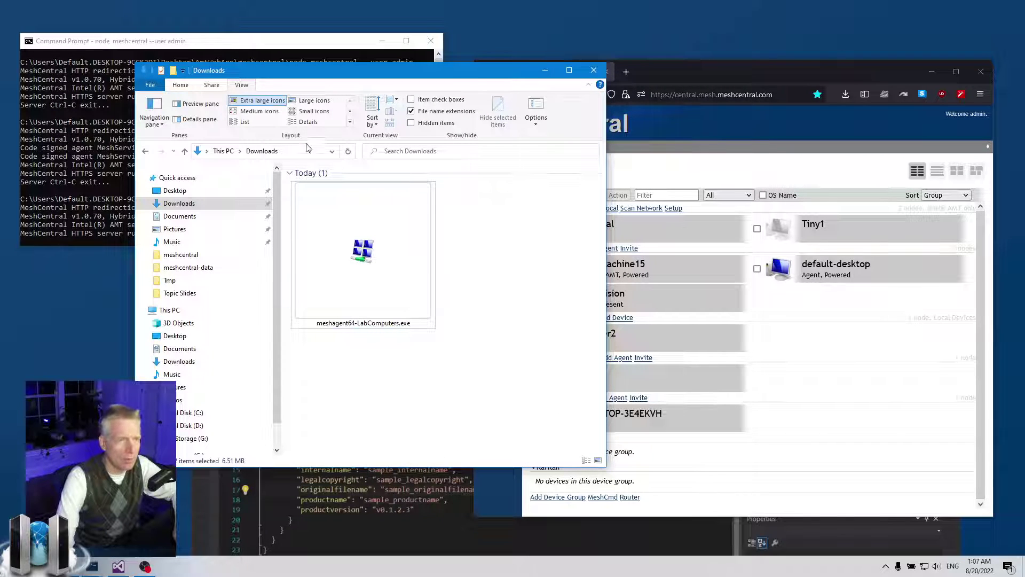
pyautogui.click(310, 101)
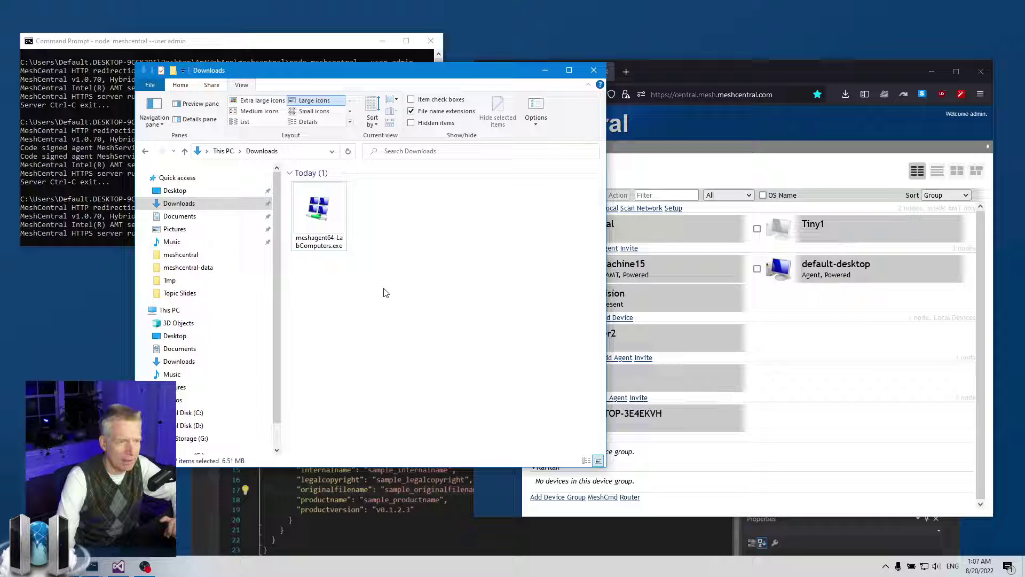
pyautogui.click(373, 509)
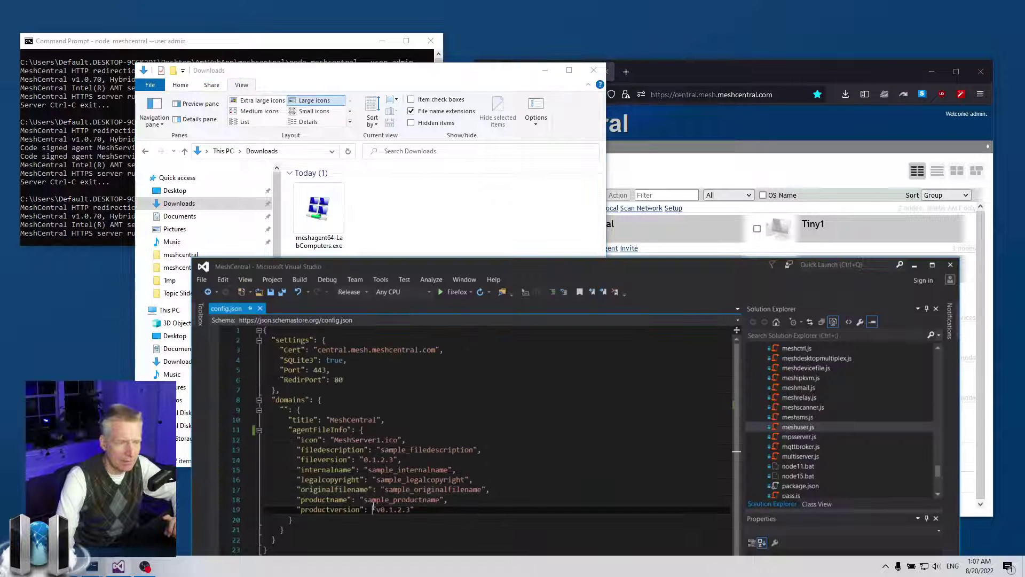
pyautogui.moveTo(318, 510); pyautogui.dragTo(414, 509)
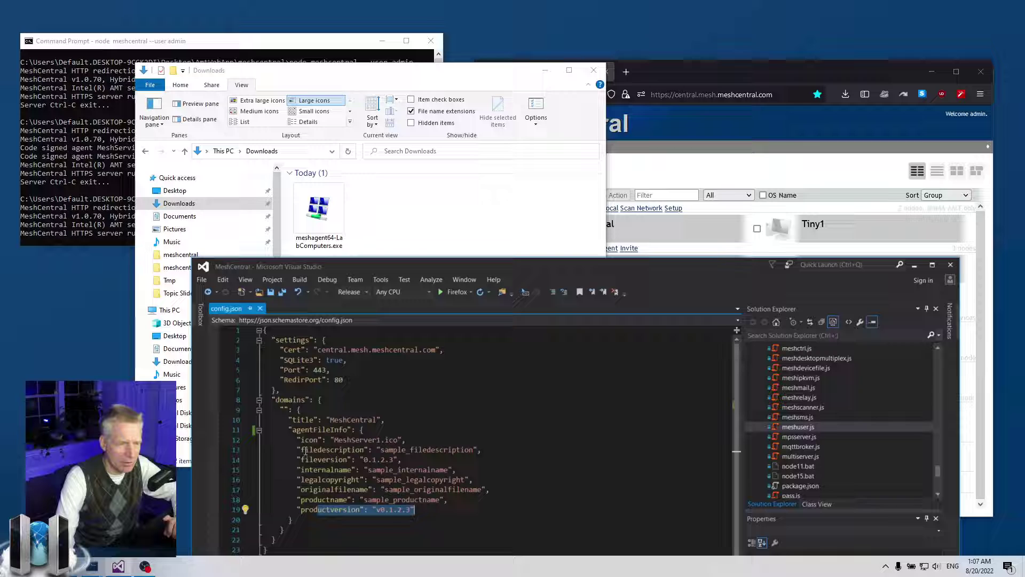
pyautogui.moveTo(319, 452); pyautogui.dragTo(367, 474)
pyautogui.click(464, 468)
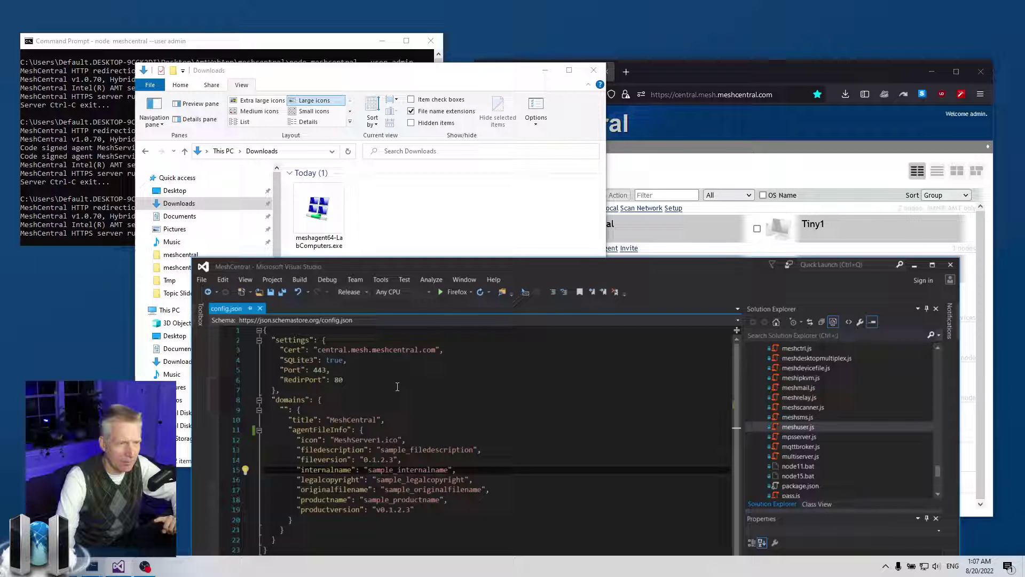
pyautogui.click(326, 216)
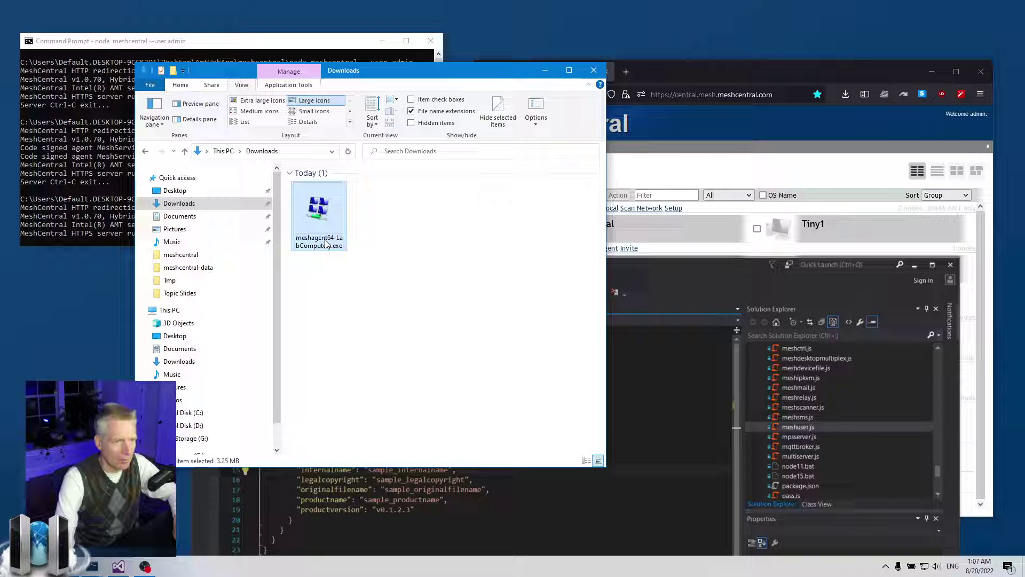
# - Rename the agent to meshagent64.exe by removing '-LabComputers' from its name
pyautogui.click(335, 244)
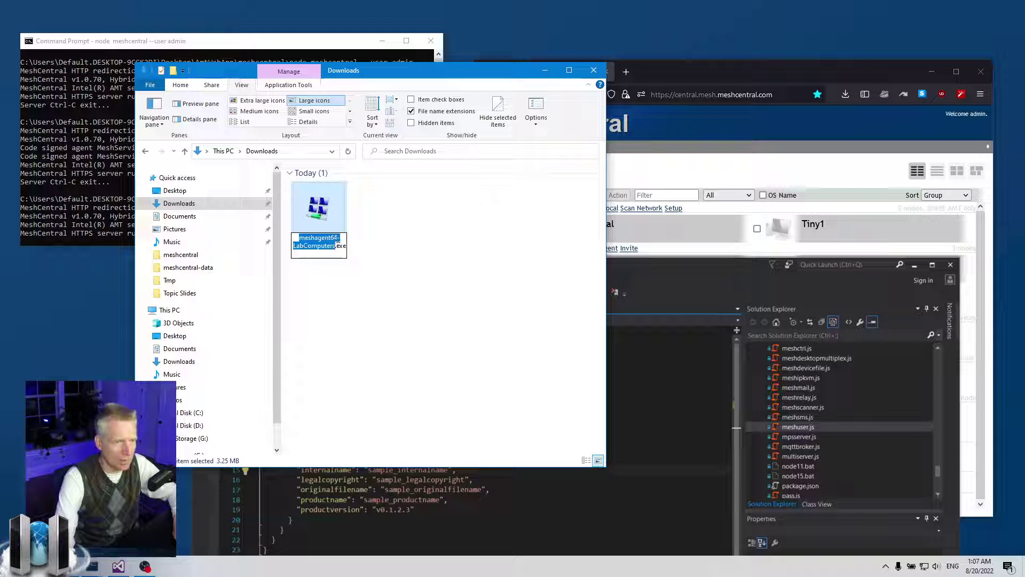
pyautogui.moveTo(338, 237); pyautogui.dragTo(335, 250)
pyautogui.press('Delete')
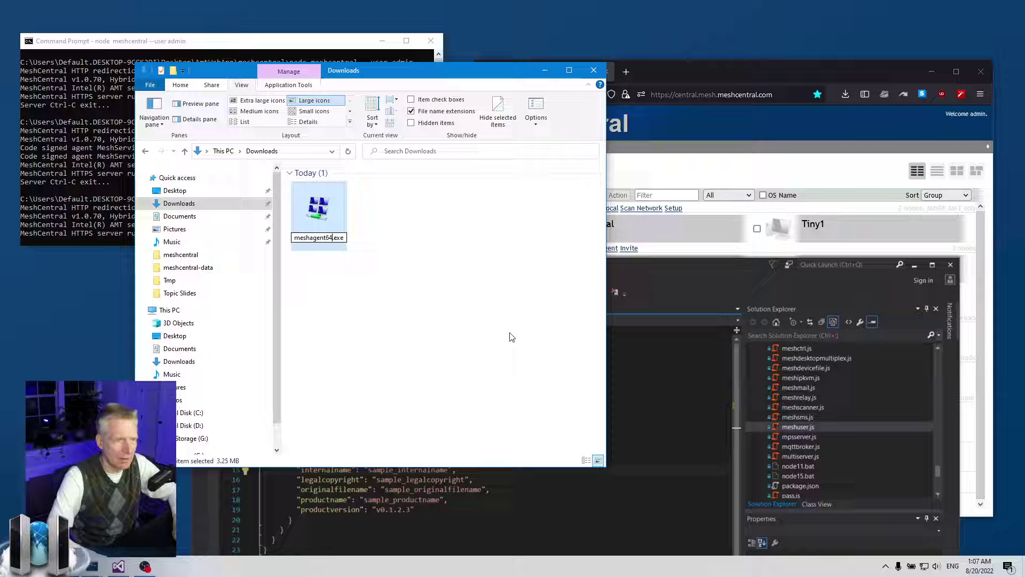
pyautogui.press('Return')
pyautogui.click(509, 336)
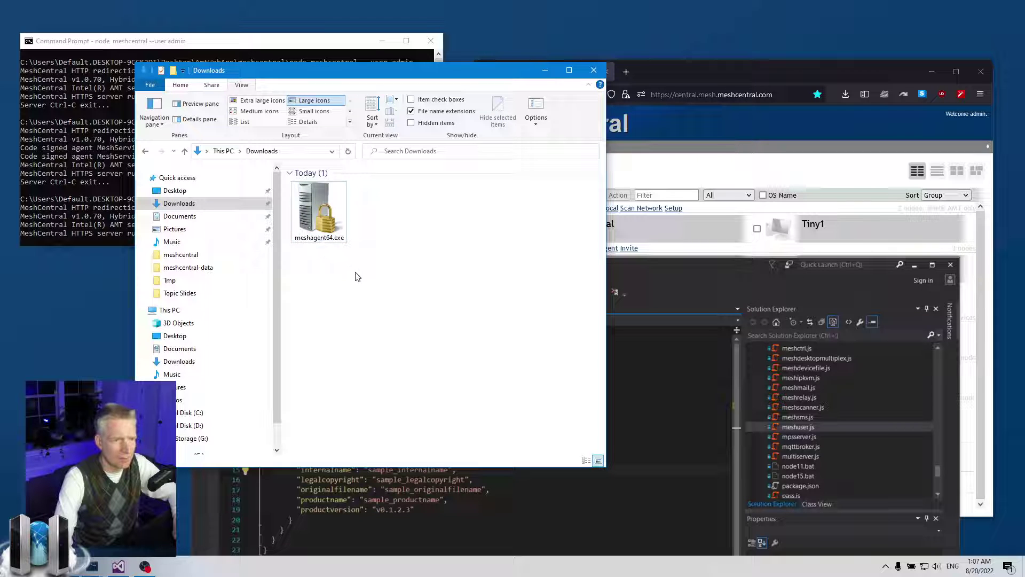
pyautogui.click(322, 203)
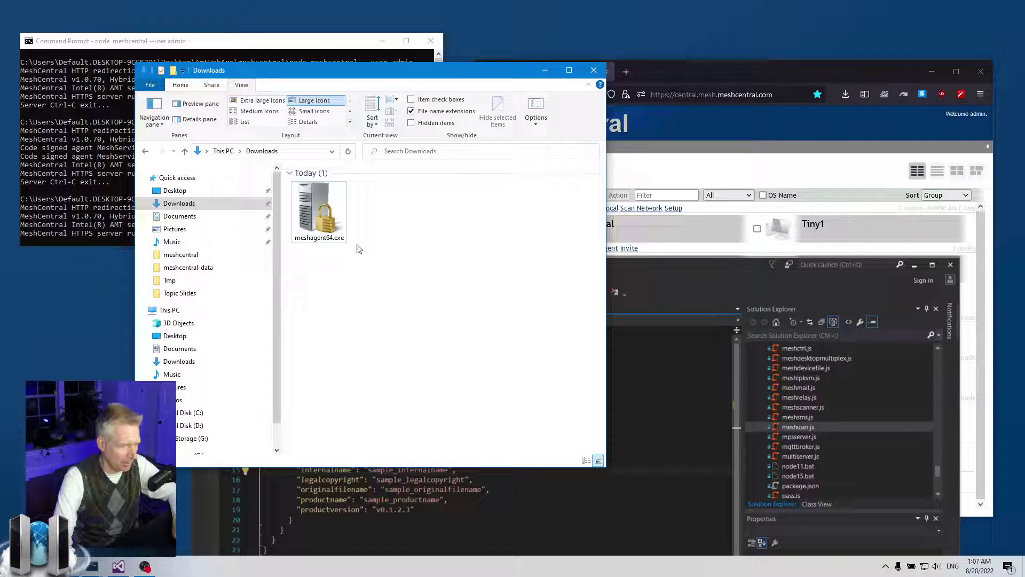
pyautogui.click(415, 318)
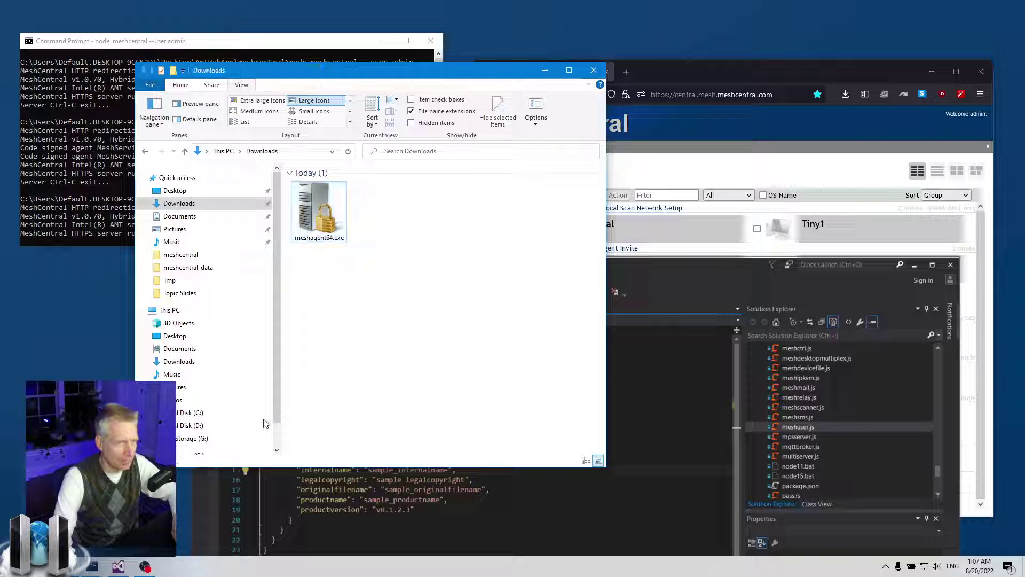
# - Open the Tmp folder on Local Disk (C:)
pyautogui.click(197, 415)
pyautogui.click(328, 298)
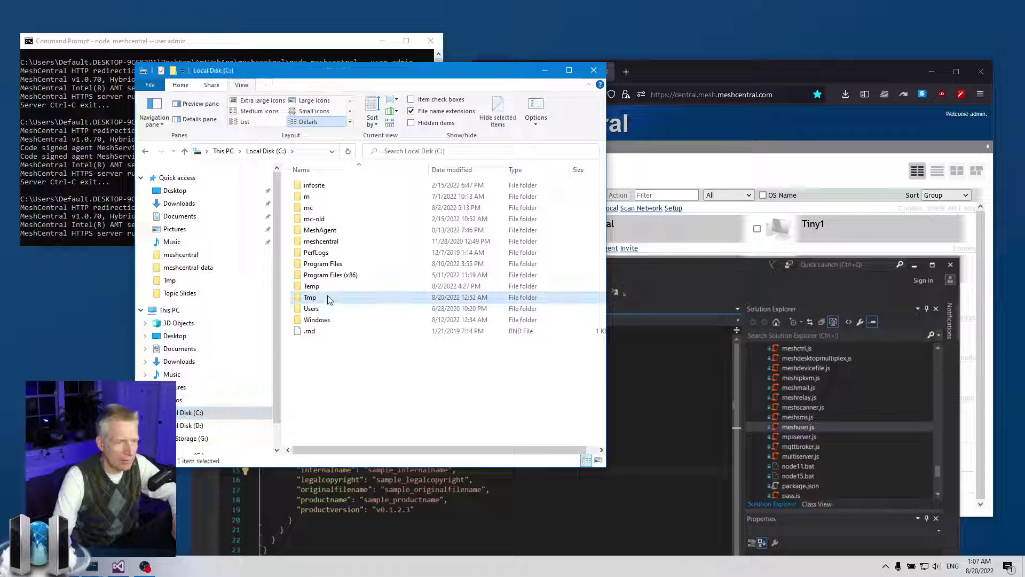
pyautogui.doubleClick(328, 299)
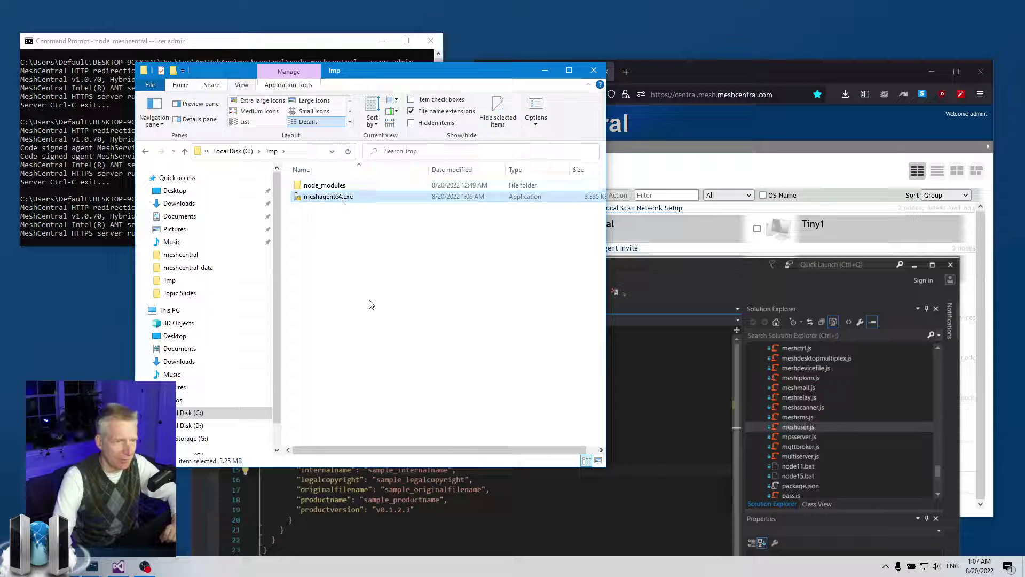
# - Open a new Command Prompt at C:\Tmp and arrange it among the other windows
pyautogui.moveTo(413, 74); pyautogui.dragTo(79, 109)
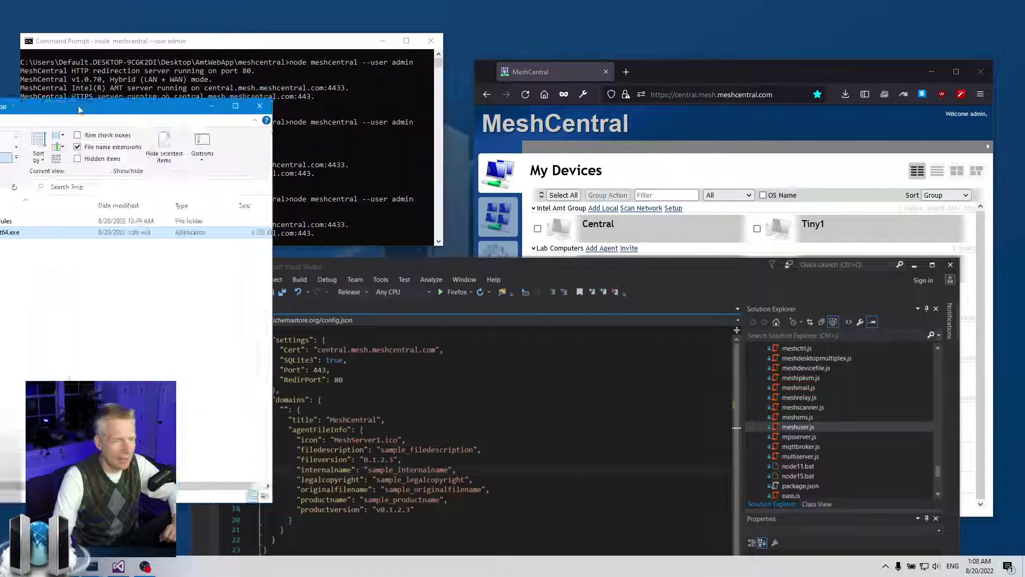
pyautogui.moveTo(91, 571)
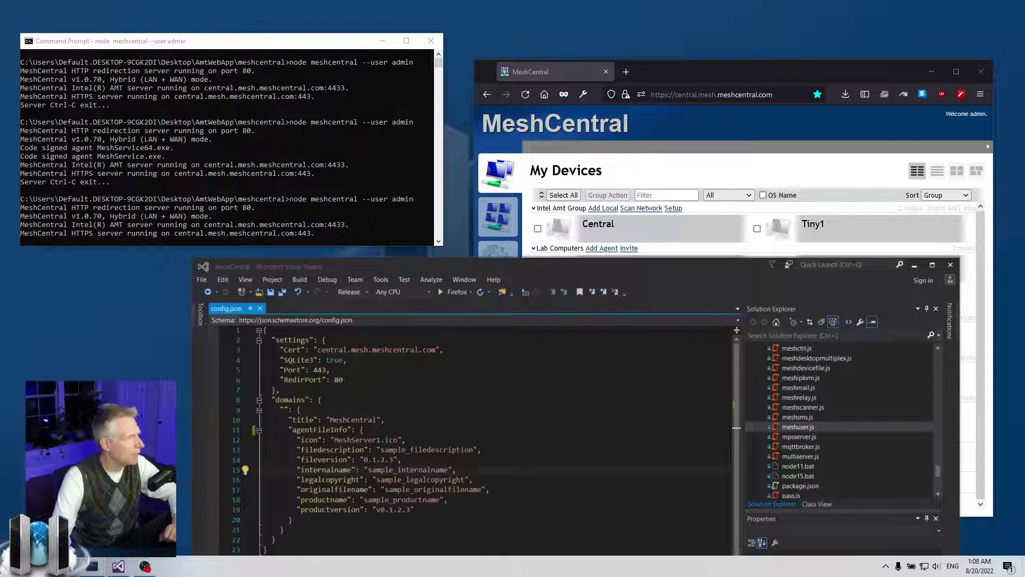
pyautogui.moveTo(402, 137); pyautogui.dragTo(540, 151)
pyautogui.click(919, 267)
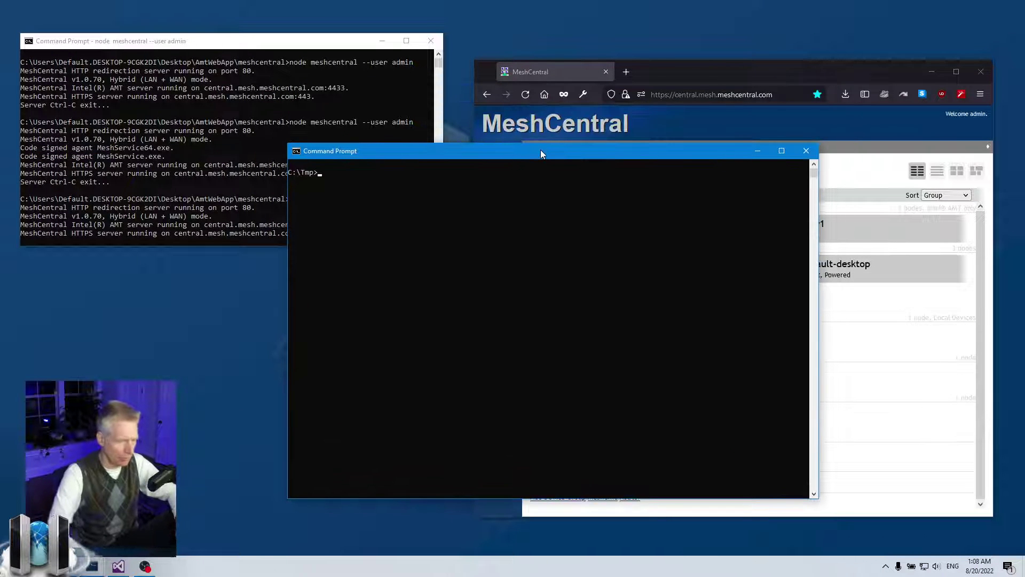
# - Enter node node_modules\authenticode-js at the prompt with no arguments
pyautogui.write('node node_modules\\a')
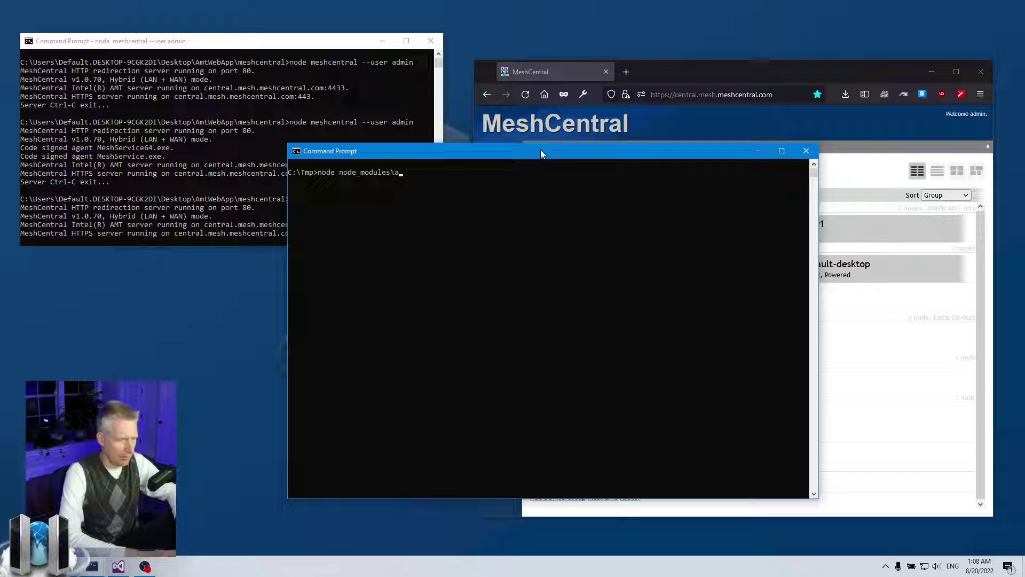
pyautogui.press('Tab')
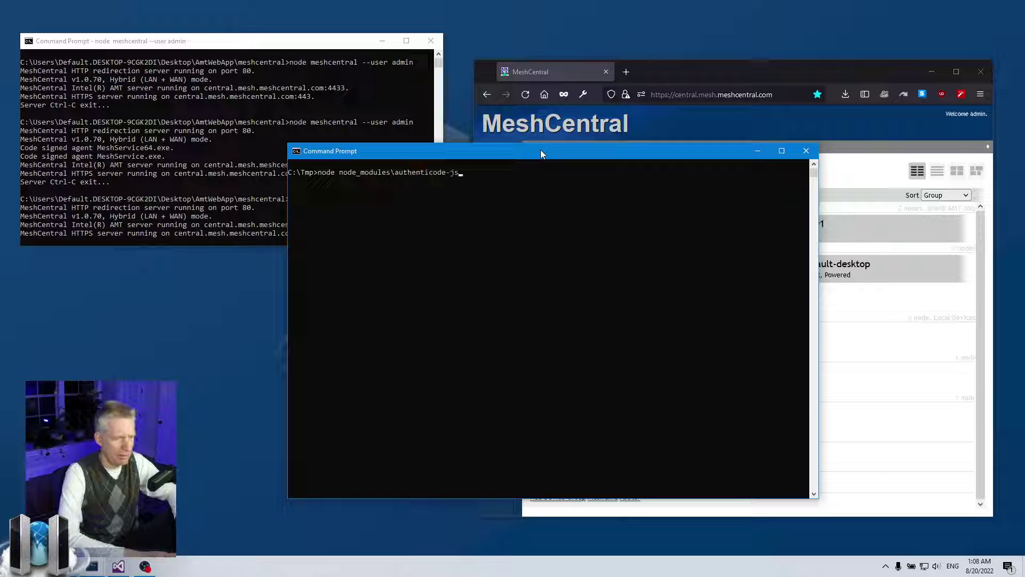
pyautogui.write('--')
pyautogui.press('BackSpace')
pyautogui.press('BackSpace')
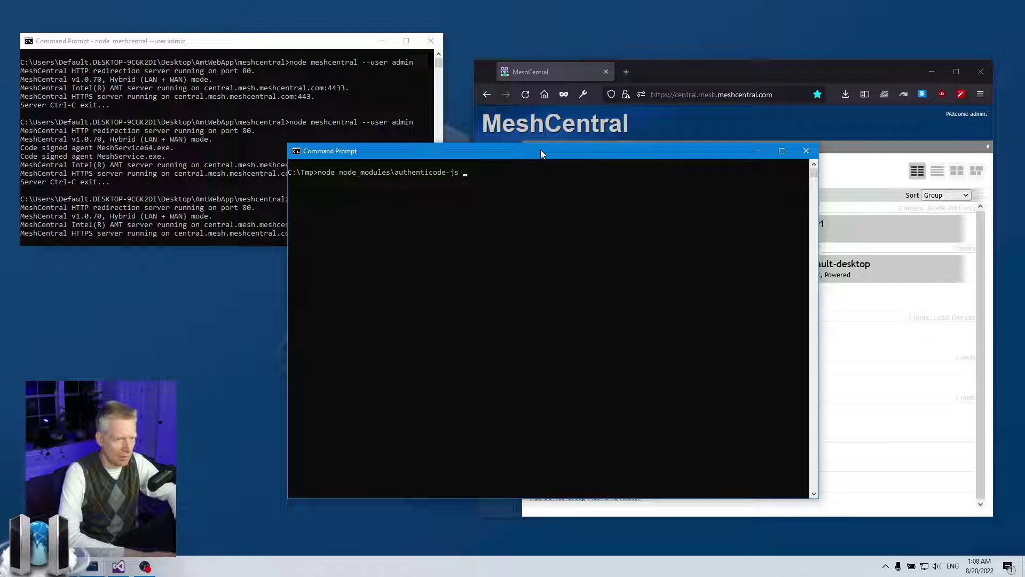
pyautogui.write('inf')
pyautogui.press('BackSpace')
pyautogui.press('BackSpace')
pyautogui.press('BackSpace')
pyautogui.press('BackSpace')
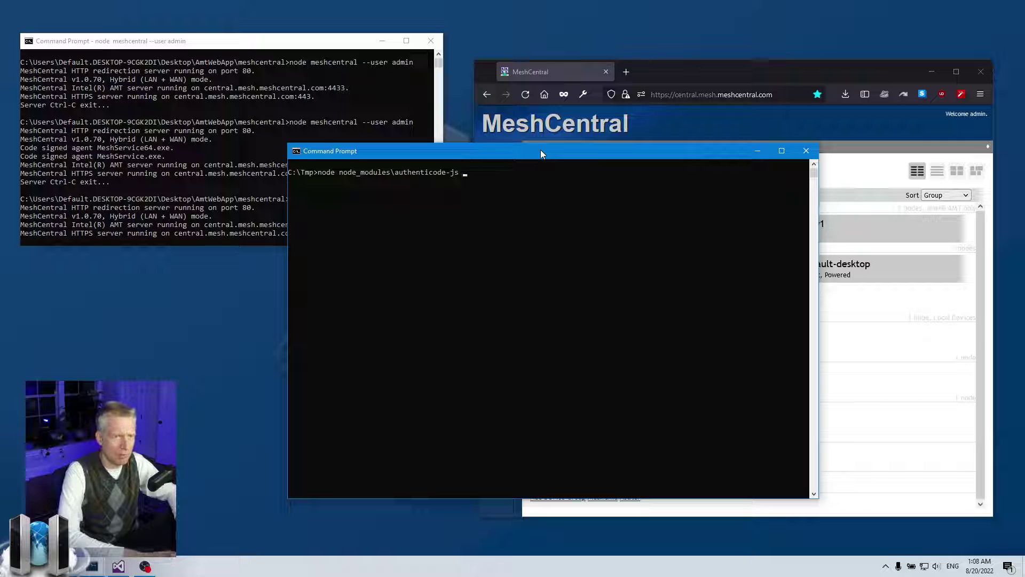
# - Run authenticode-js to print its usage help and enlarge the console to read it
pyautogui.press('Return')
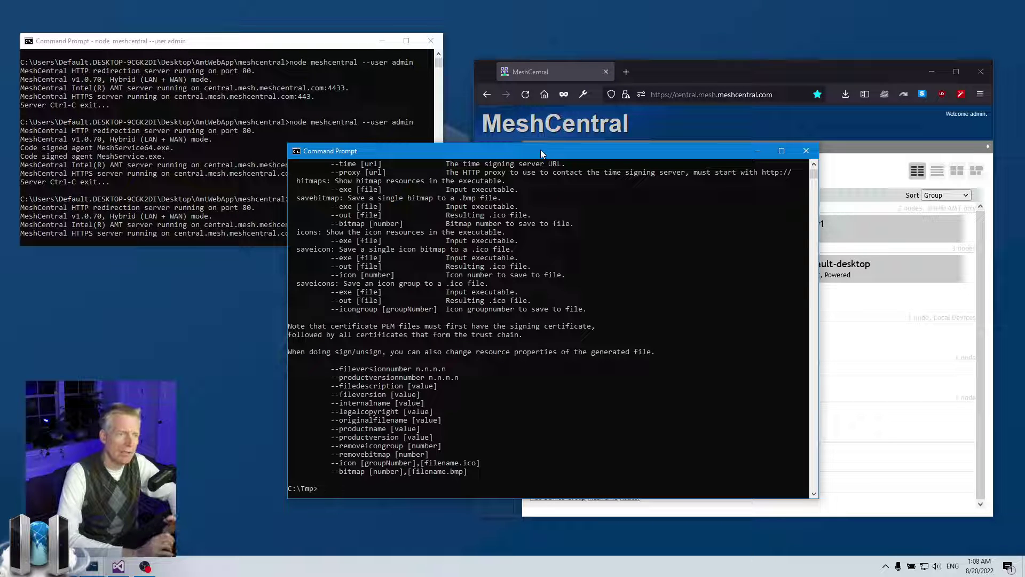
pyautogui.moveTo(541, 144); pyautogui.dragTo(542, 1)
pyautogui.moveTo(820, 112); pyautogui.dragTo(940, 111)
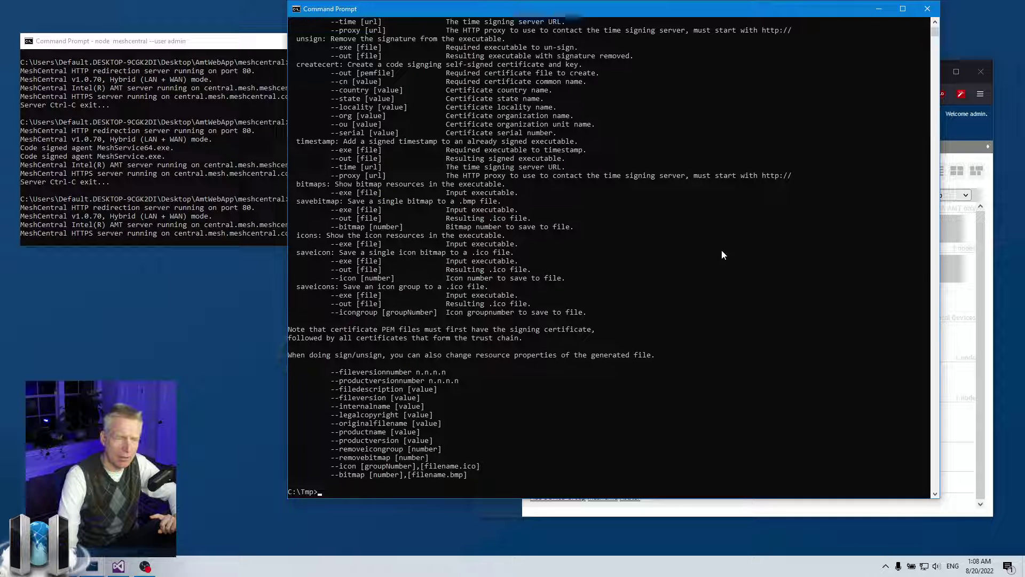
pyautogui.scroll(3, 710, 286)
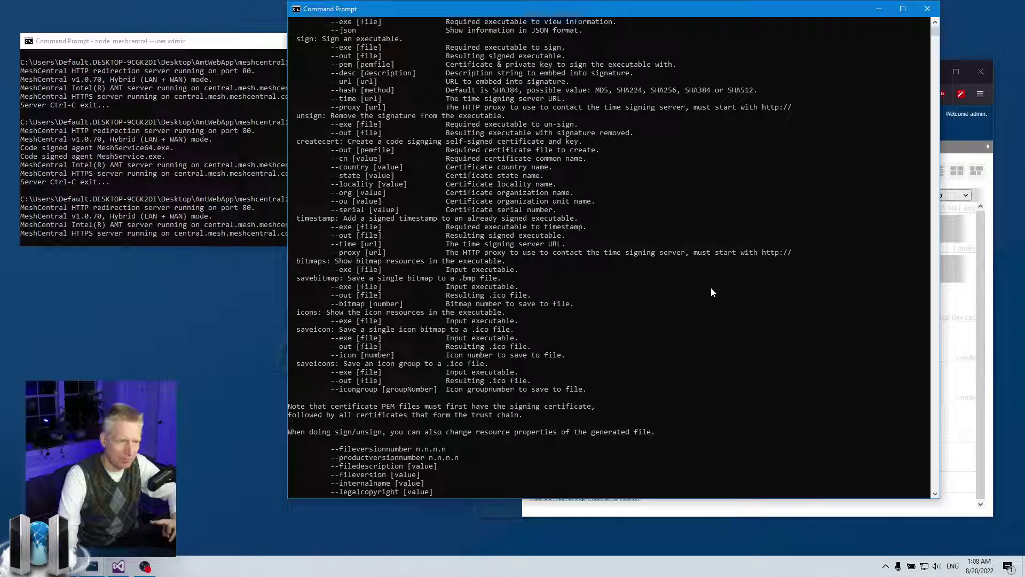
pyautogui.scroll(-3, 710, 292)
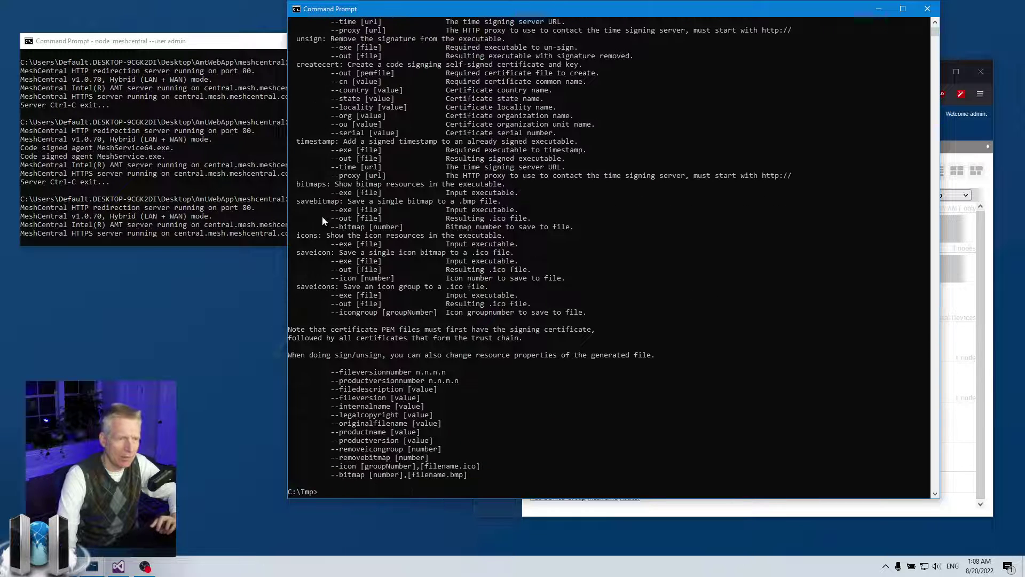
# - Highlight the savebitmap, saveicon and icons commands in the help output
pyautogui.doubleClick(306, 201)
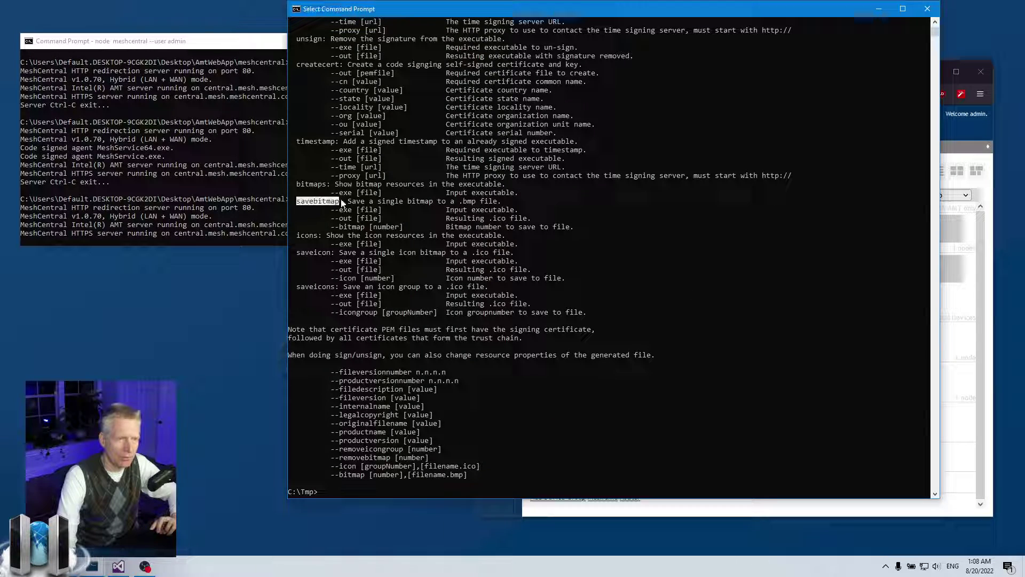
pyautogui.moveTo(298, 181); pyautogui.dragTo(303, 138)
pyautogui.moveTo(312, 246); pyautogui.dragTo(320, 273)
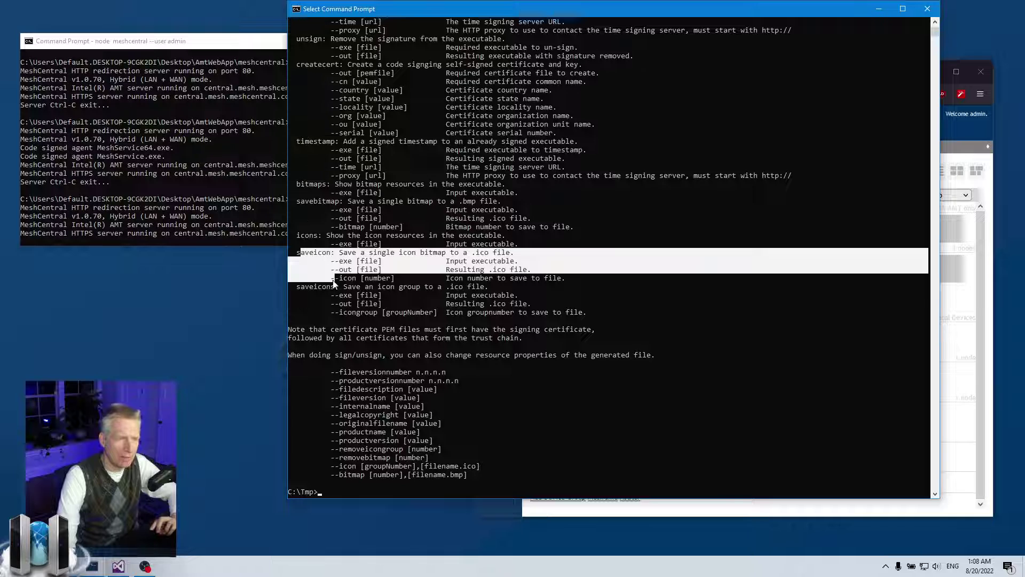
pyautogui.click(345, 287)
pyautogui.moveTo(316, 237); pyautogui.dragTo(448, 227)
pyautogui.click(452, 296)
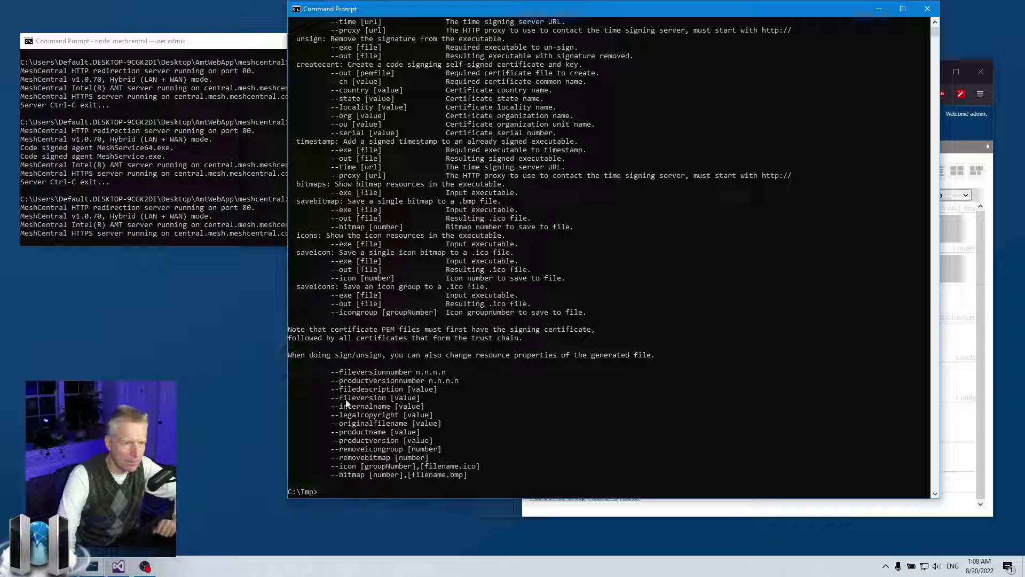
# - Highlight the --fileversion, --fileversionnumber, --productversion and --productversionnumber options in the help
pyautogui.moveTo(340, 398); pyautogui.dragTo(420, 401)
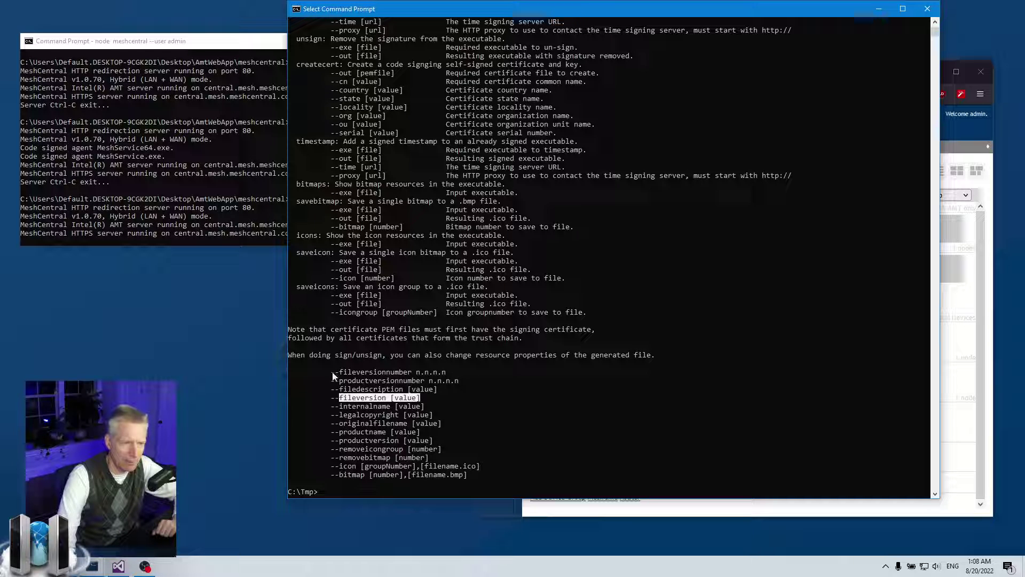
pyautogui.moveTo(336, 371); pyautogui.dragTo(446, 375)
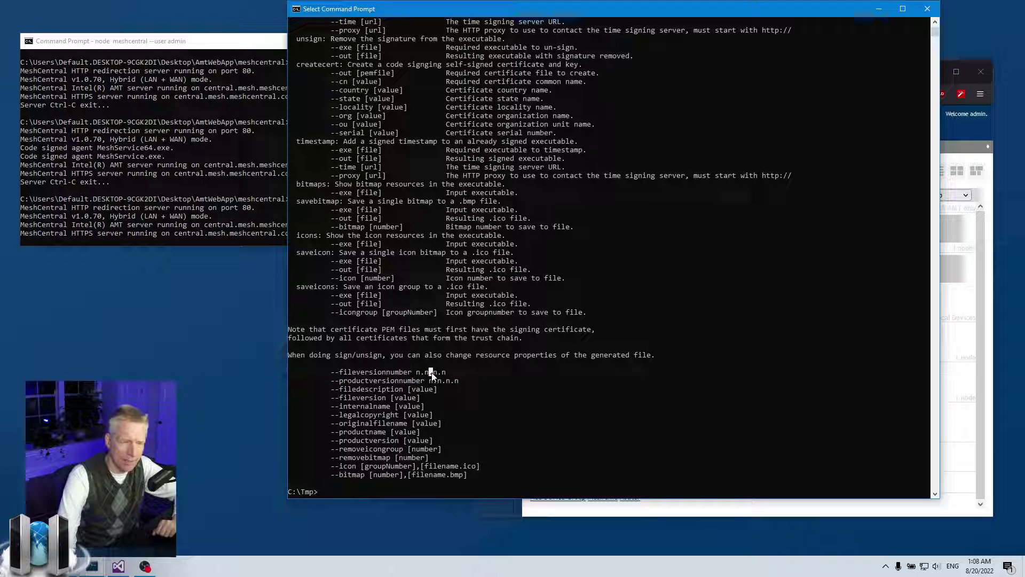
pyautogui.click(451, 372)
pyautogui.press('Escape')
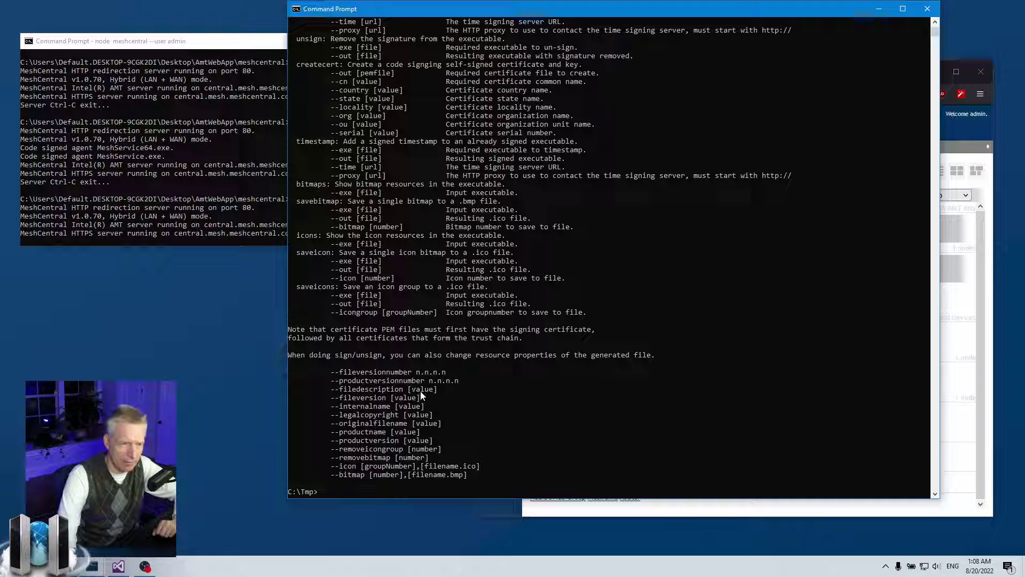
pyautogui.moveTo(329, 439); pyautogui.dragTo(437, 444)
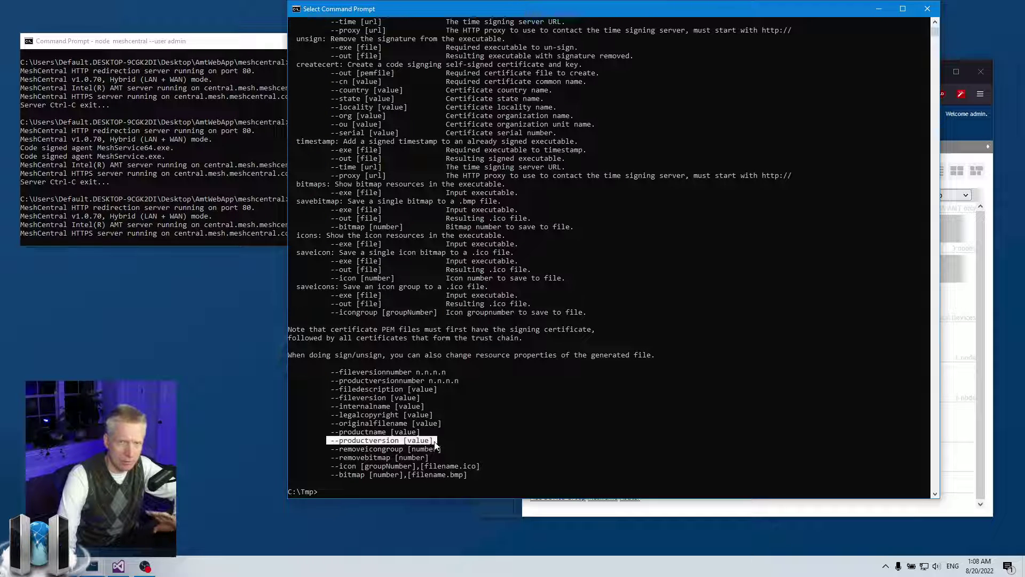
pyautogui.moveTo(331, 380); pyautogui.dragTo(458, 382)
pyautogui.click(456, 380)
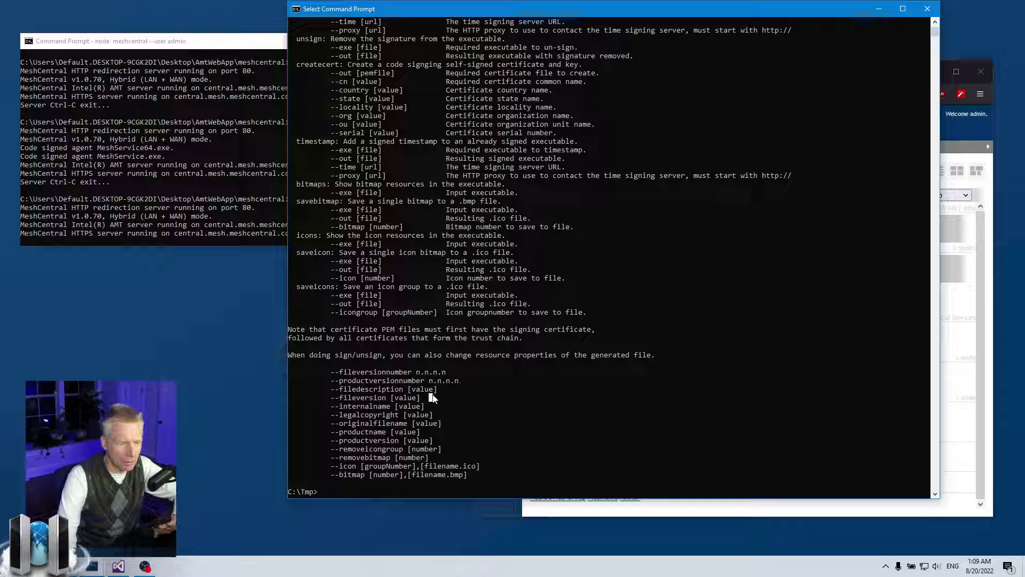
pyautogui.rightClick(445, 398)
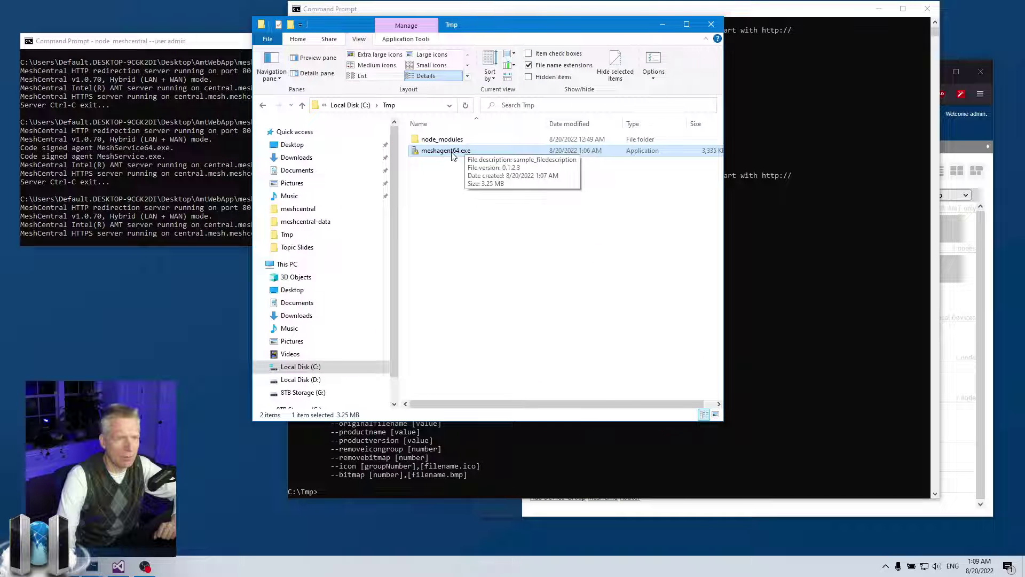
# - Show meshagent64.exe's Properties Details tab and move the dialog to the right
pyautogui.rightClick(452, 153)
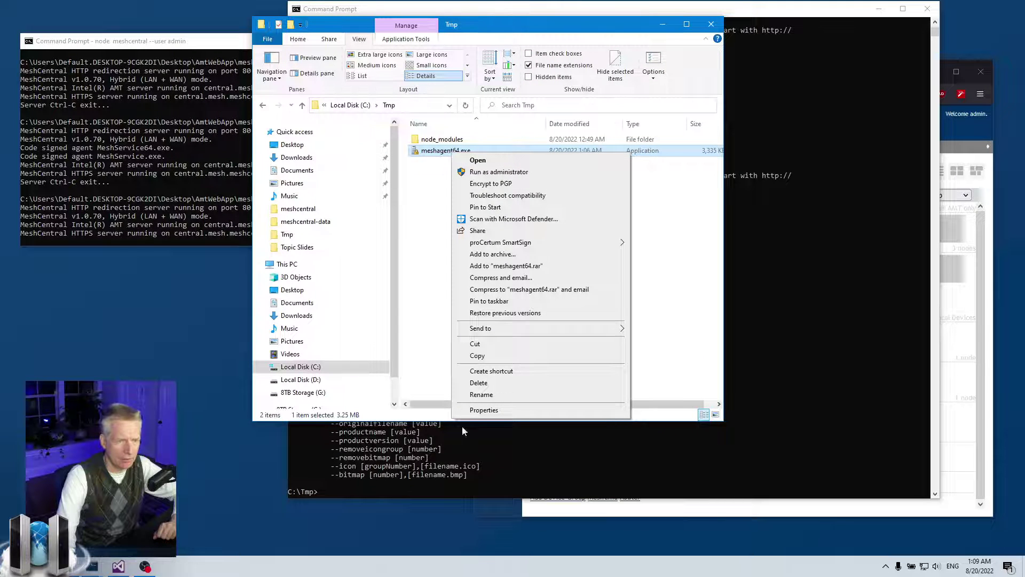
pyautogui.click(476, 410)
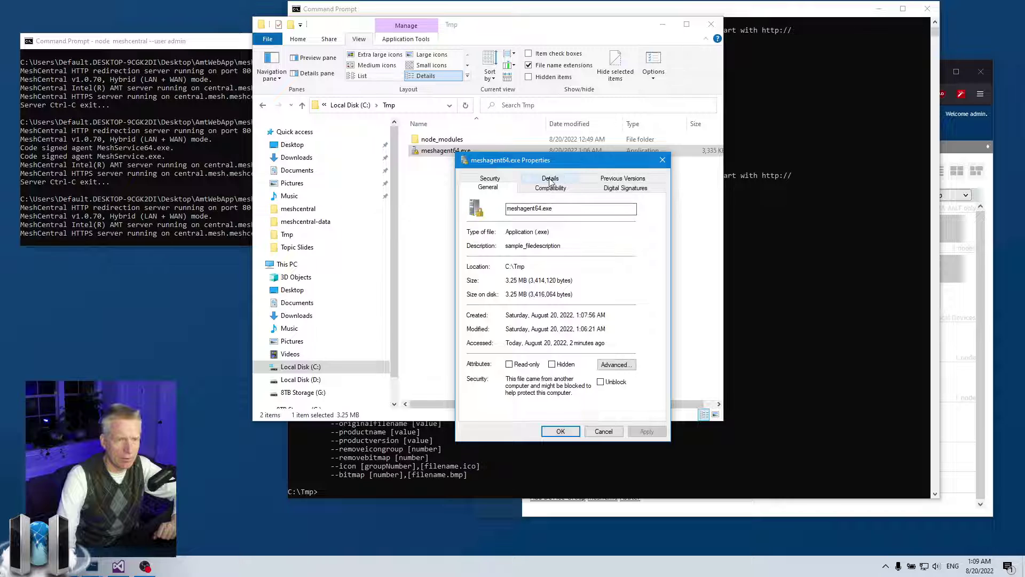
pyautogui.click(552, 186)
pyautogui.click(518, 249)
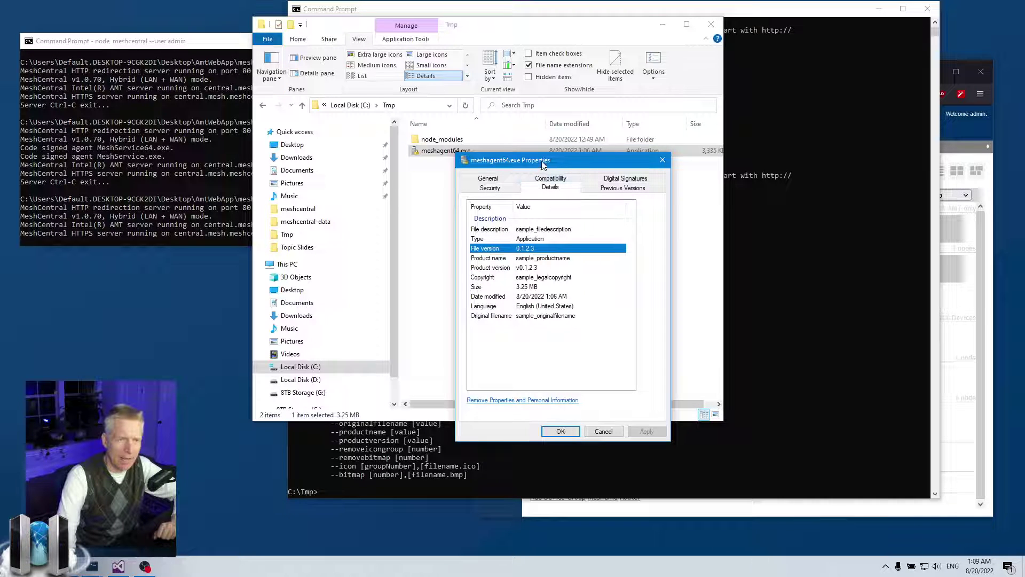
pyautogui.moveTo(544, 162); pyautogui.dragTo(861, 257)
# - Compare File version and Product version entries against the fileversionnumber and productversionnumber options
pyautogui.click(529, 466)
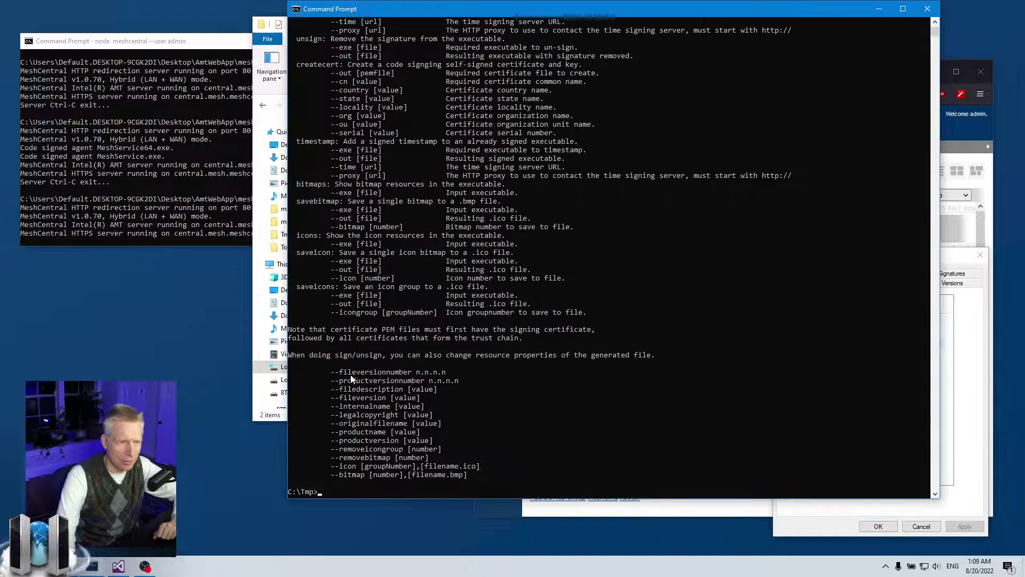
pyautogui.moveTo(332, 372); pyautogui.dragTo(449, 374)
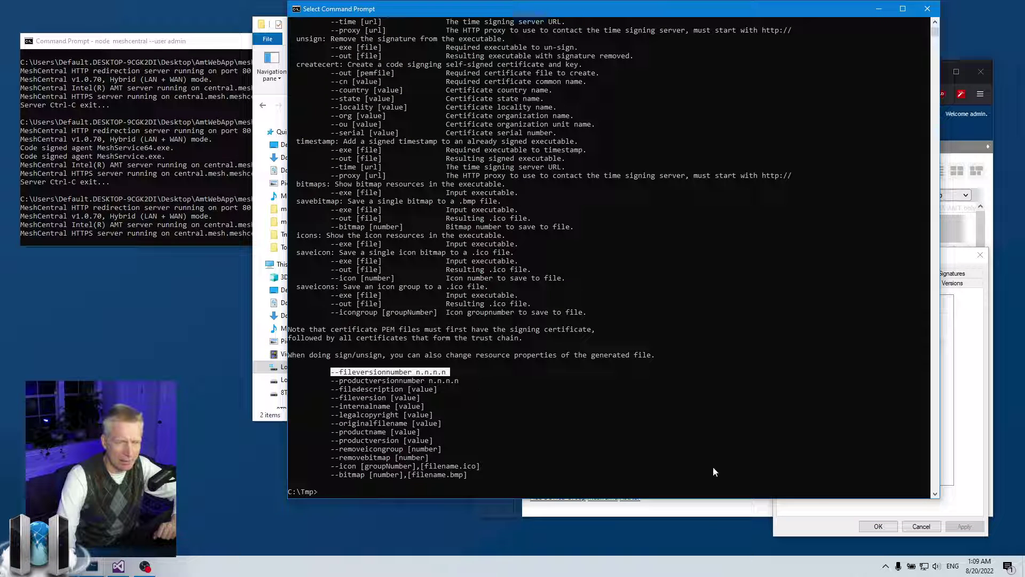
pyautogui.click(864, 511)
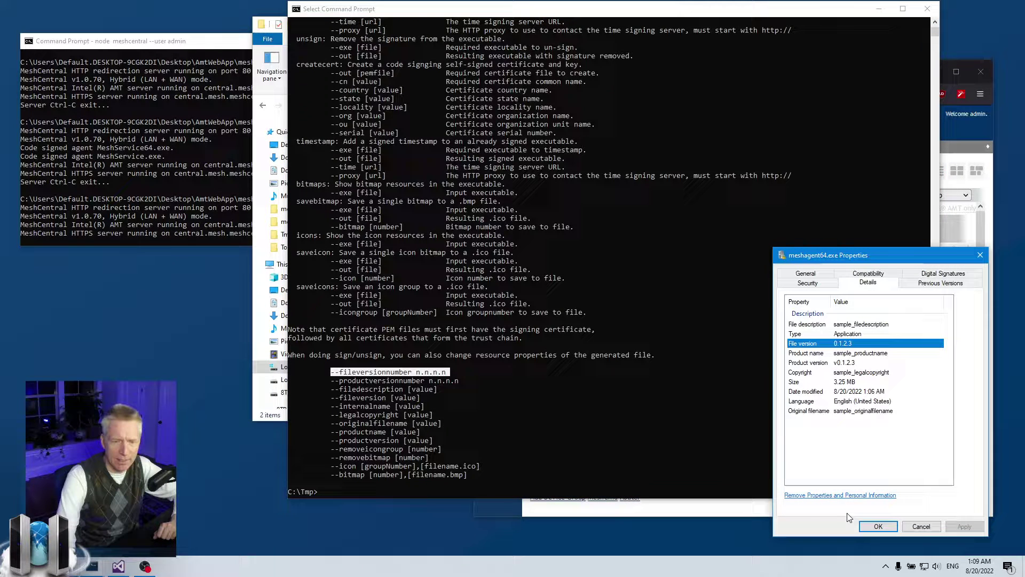
pyautogui.click(808, 363)
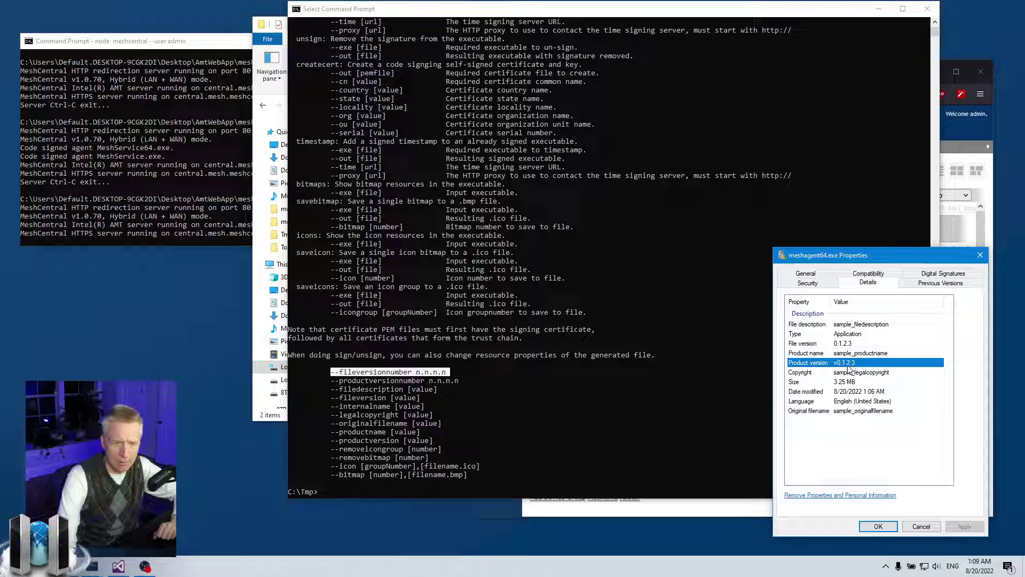
pyautogui.click(338, 444)
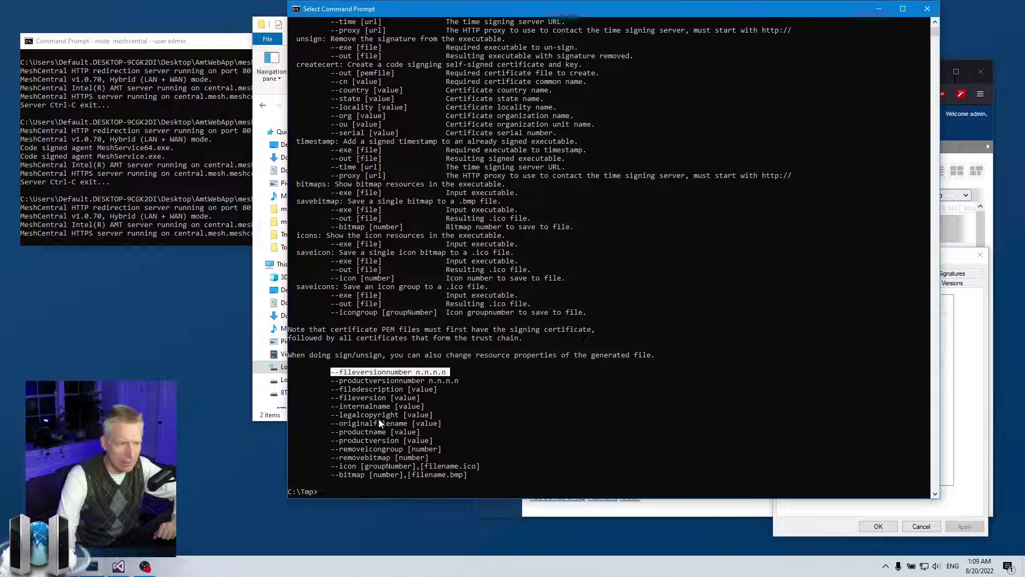
pyautogui.moveTo(336, 381); pyautogui.dragTo(434, 387)
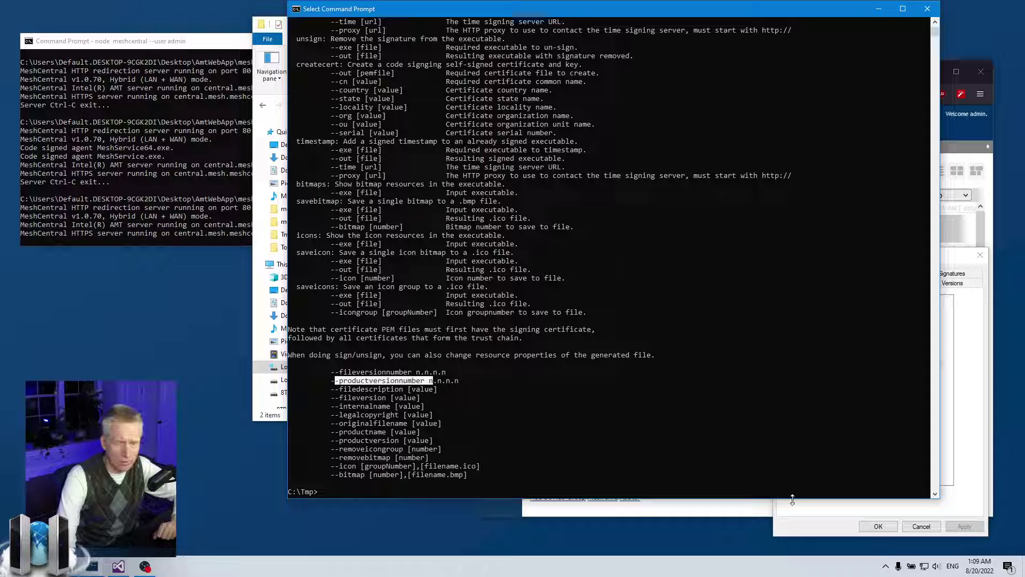
pyautogui.click(811, 519)
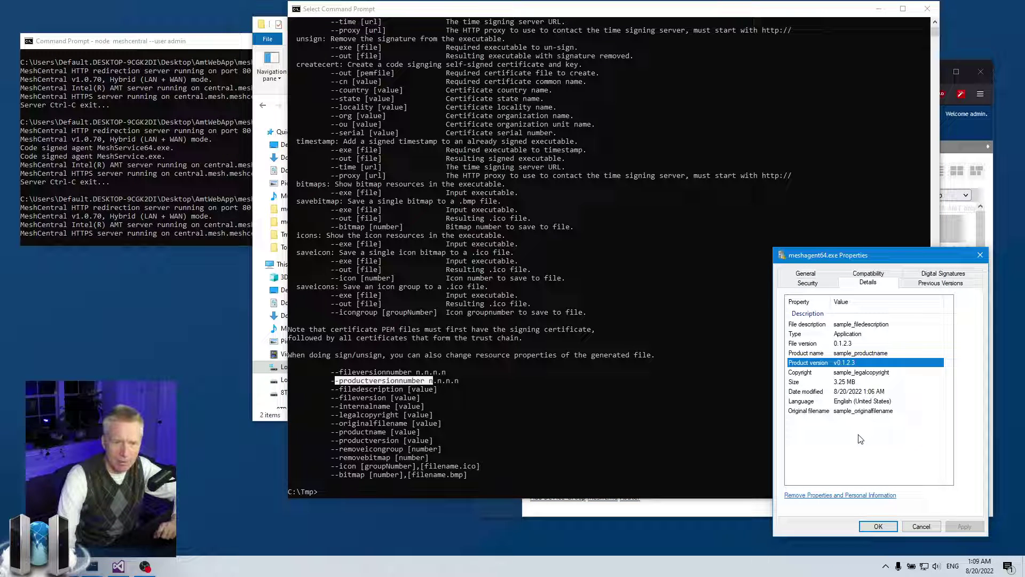
# - Point out the Original filename, Copyright, File description and Product name entries
pyautogui.click(854, 411)
pyautogui.click(855, 372)
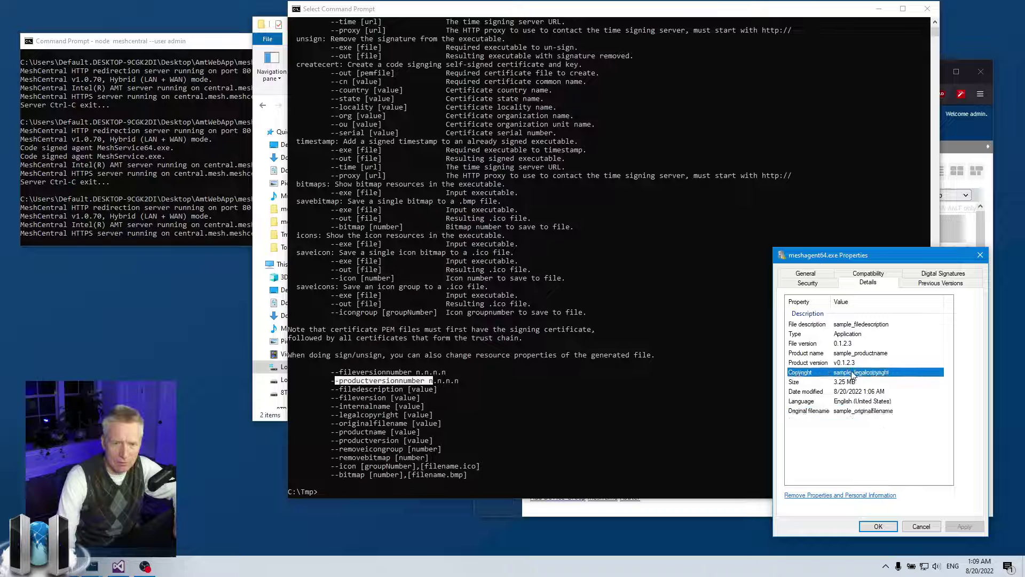
pyautogui.click(825, 324)
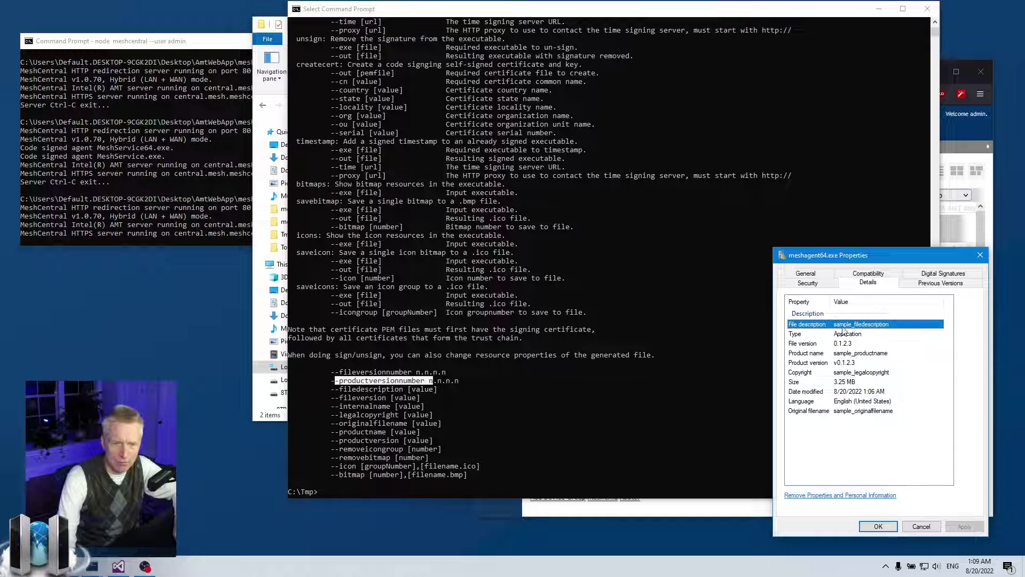
pyautogui.click(841, 353)
pyautogui.click(852, 373)
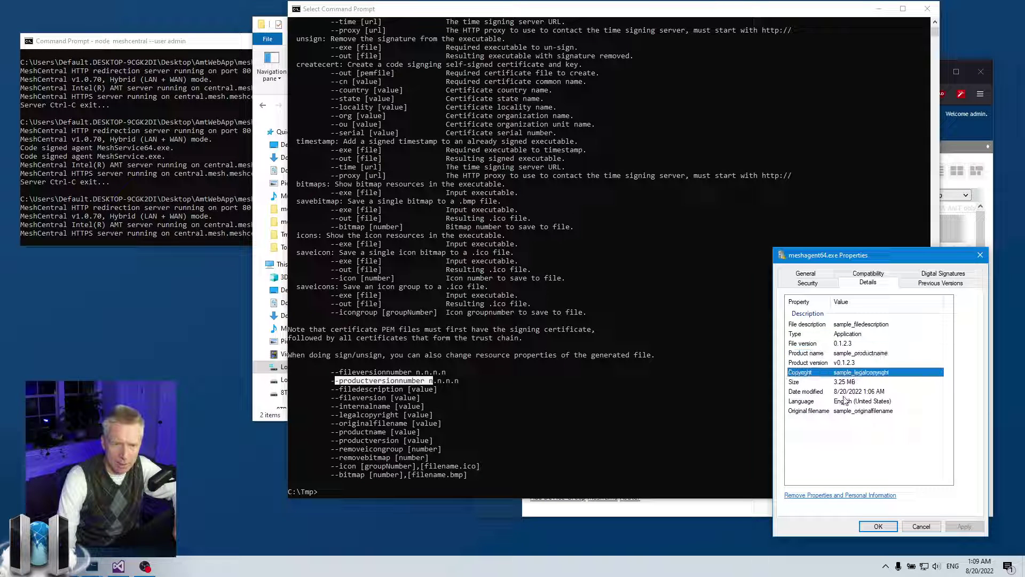
pyautogui.click(855, 412)
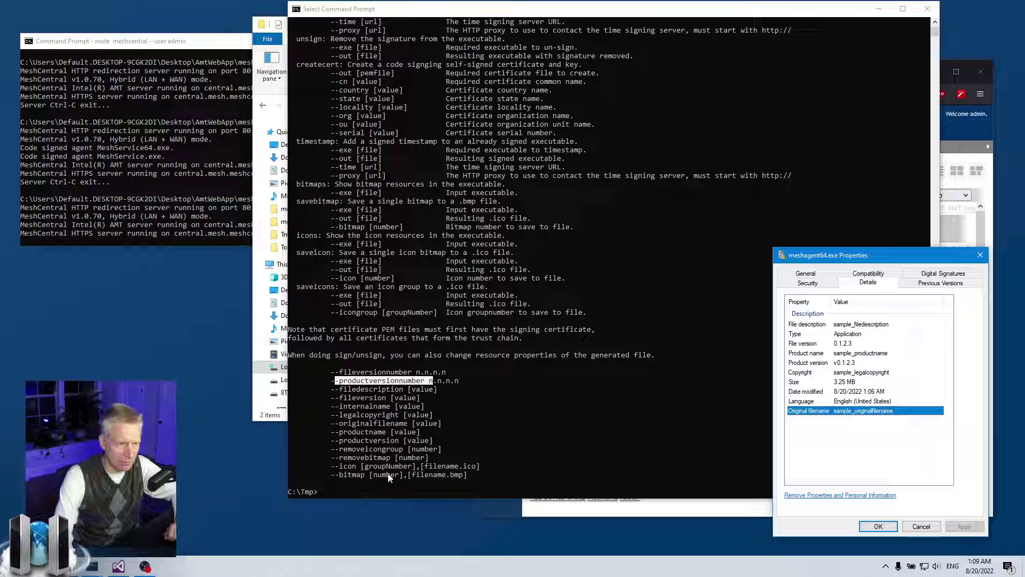
# - Highlight the originalfilename and filedescription help options, then recheck Product and File version
pyautogui.click(357, 425)
pyautogui.moveTo(337, 425); pyautogui.dragTo(458, 425)
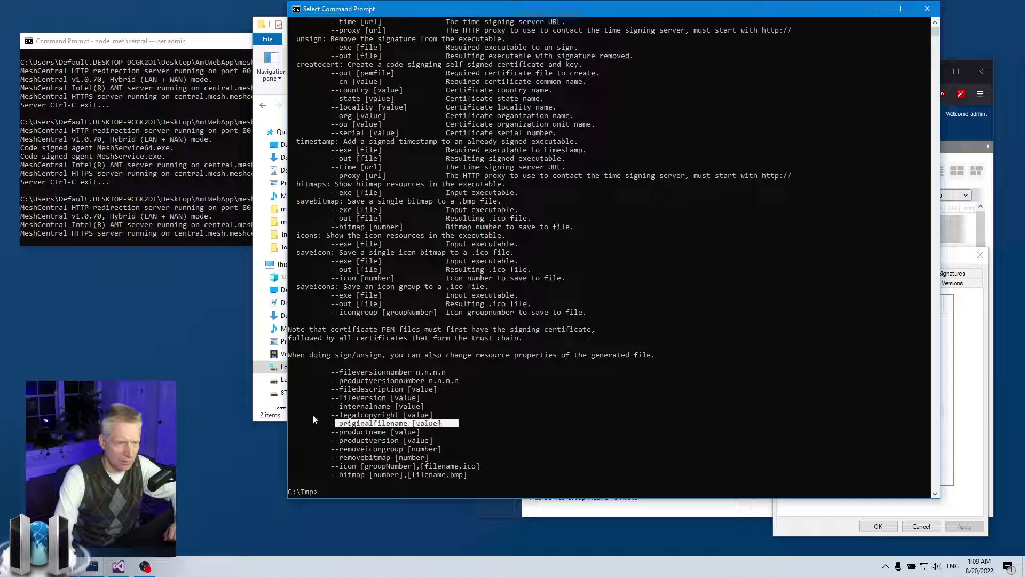
pyautogui.click(339, 400)
pyautogui.moveTo(337, 389); pyautogui.dragTo(429, 390)
pyautogui.rightClick(424, 445)
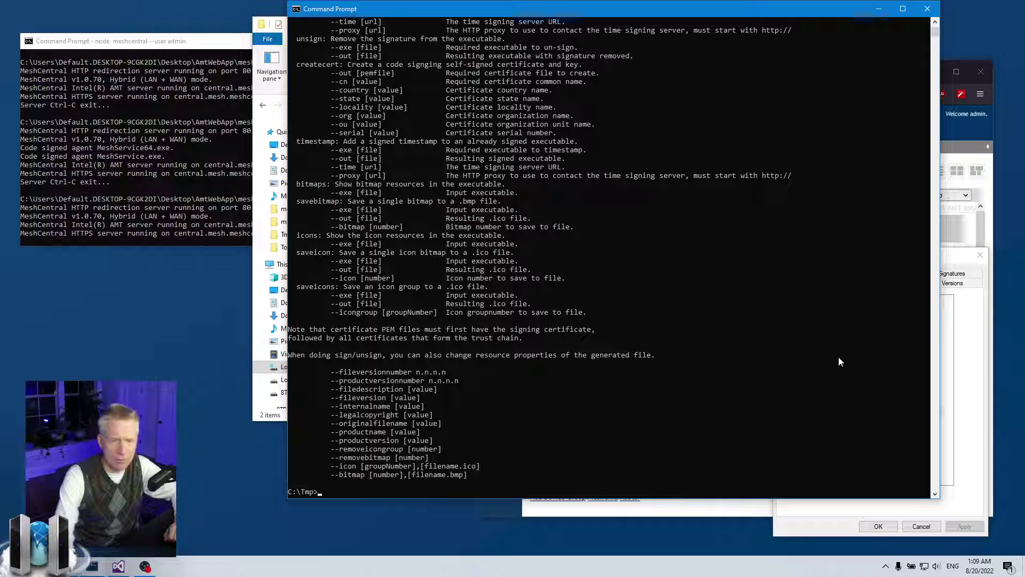
pyautogui.click(956, 379)
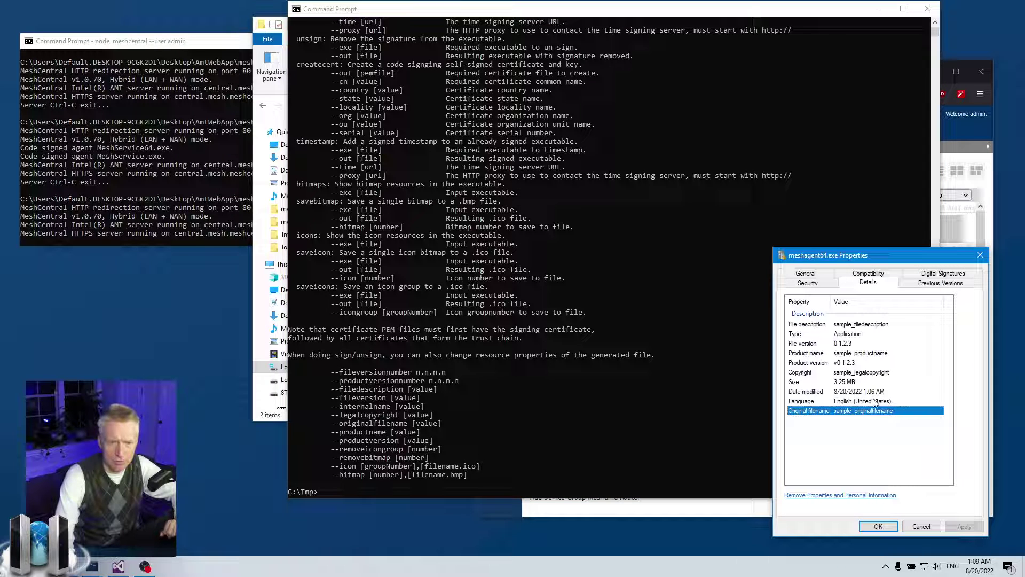
pyautogui.click(846, 364)
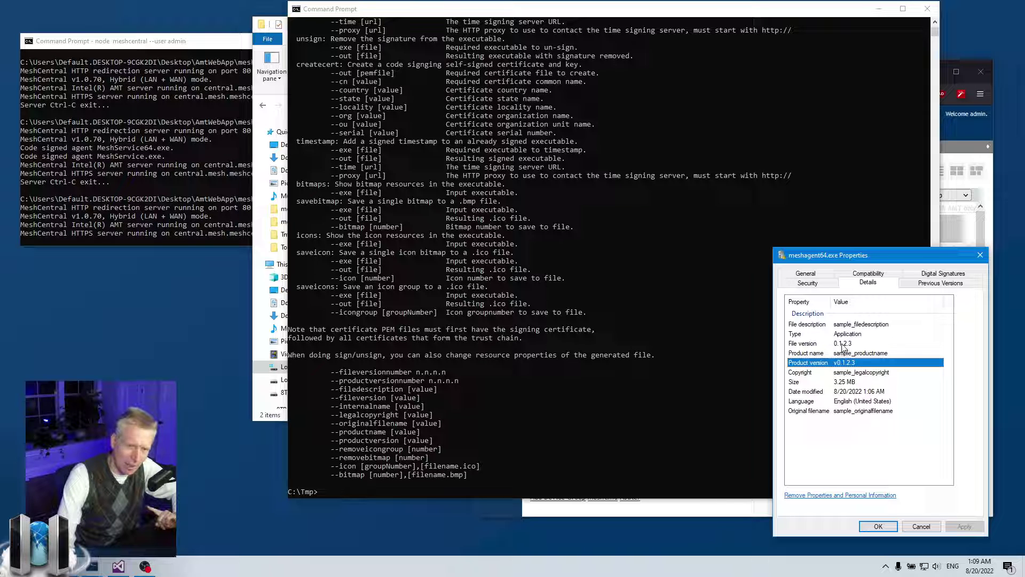
pyautogui.click(843, 344)
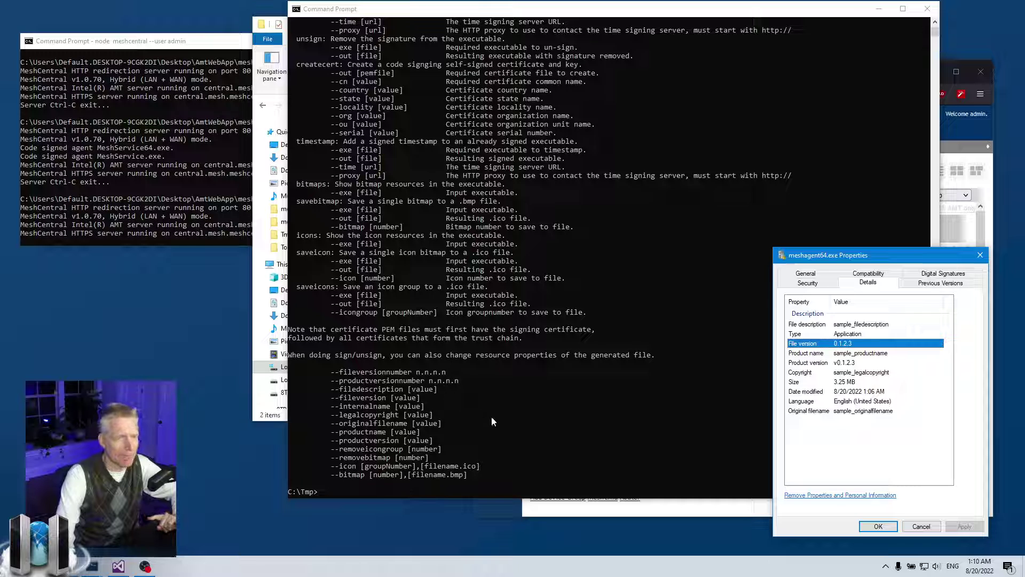
# - Run node node_modules\authenticode-js info --exe meshagent64.exe
pyautogui.click(606, 437)
pyautogui.write('node node_modules\\authenticode-js')
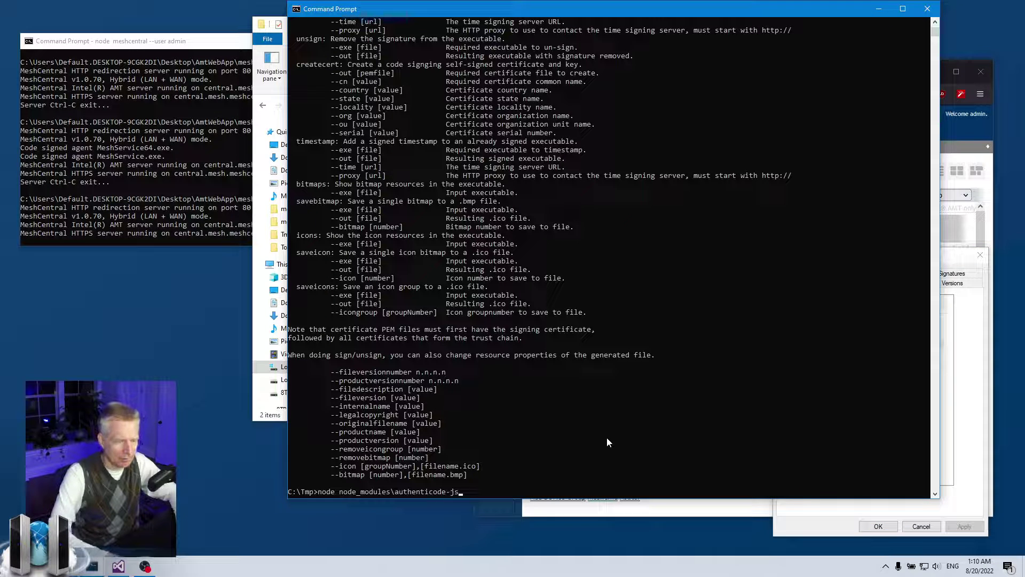
pyautogui.write(' info --exe m')
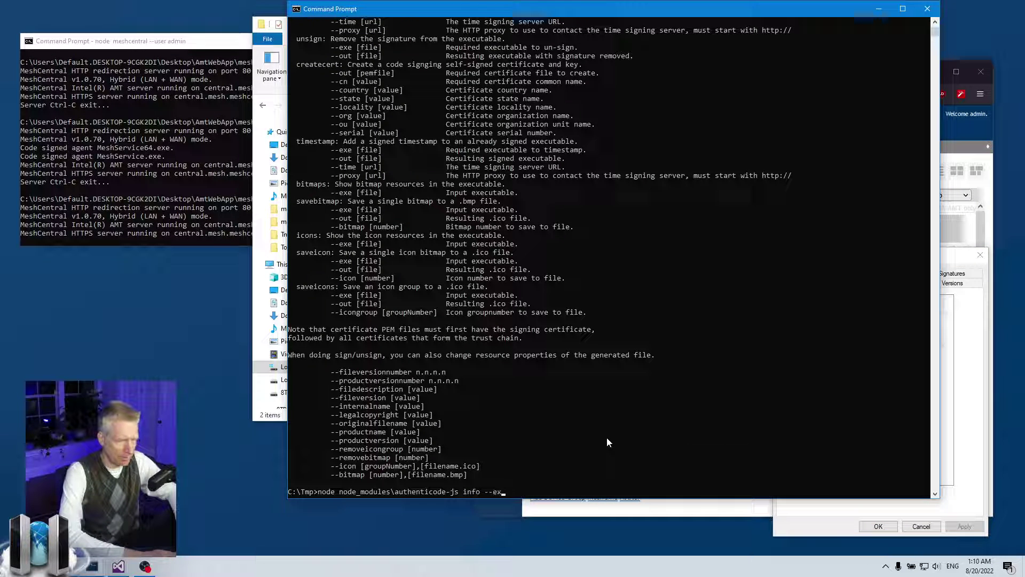
pyautogui.press('BackSpace')
pyautogui.press('BackSpace')
pyautogui.write('s')
pyautogui.press('Tab')
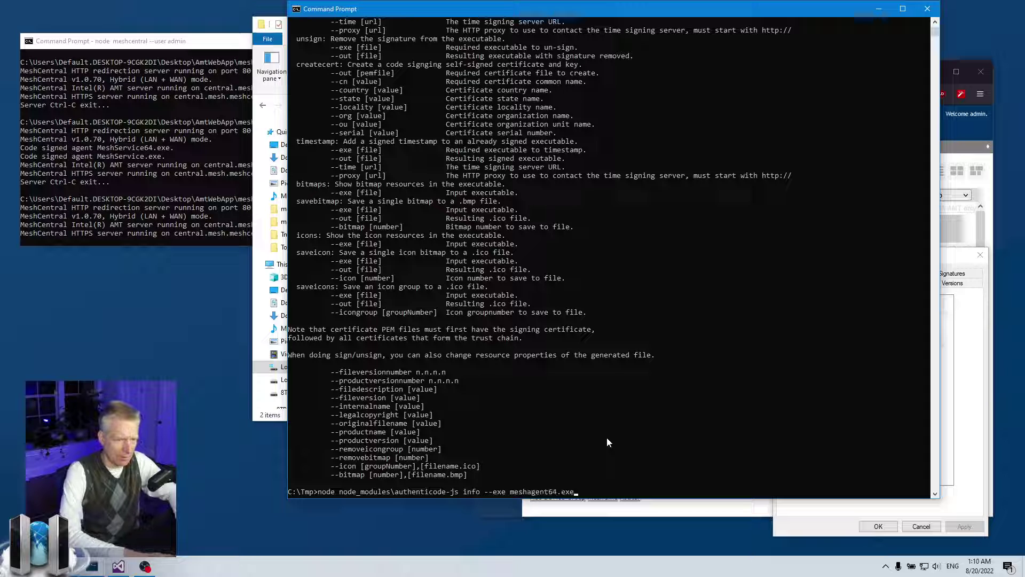
pyautogui.press('Return')
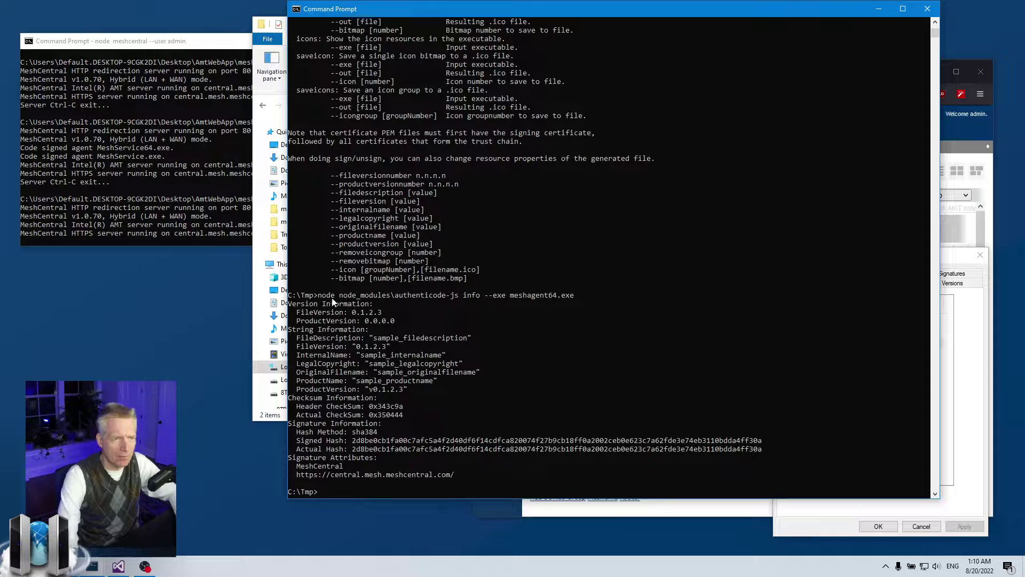
# - Mark the info output's version lines, including numeric ProductVersion 0.0.0.0
pyautogui.moveTo(458, 294); pyautogui.dragTo(604, 295)
pyautogui.click(489, 297)
pyautogui.click(601, 294)
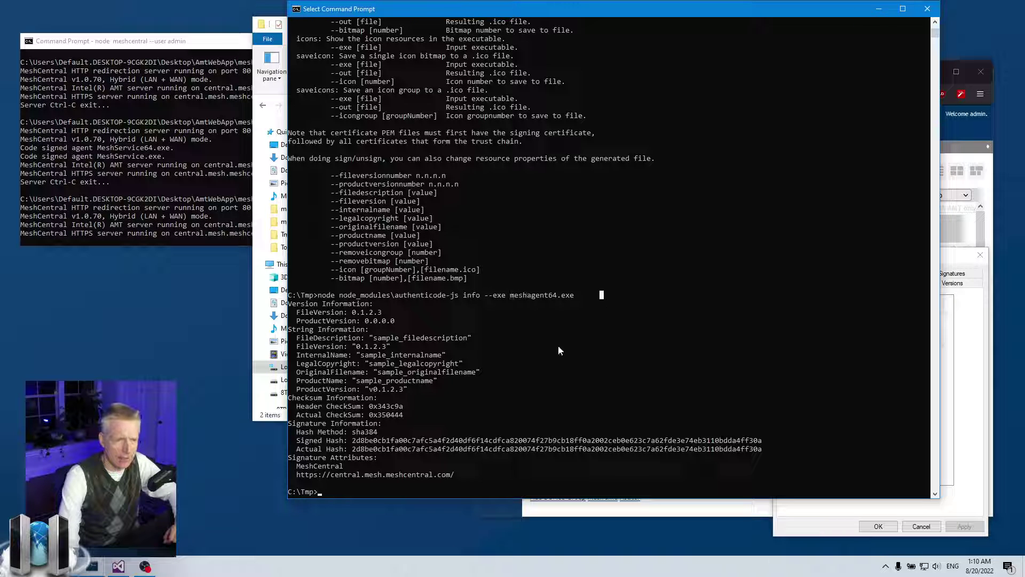
pyautogui.press('Escape')
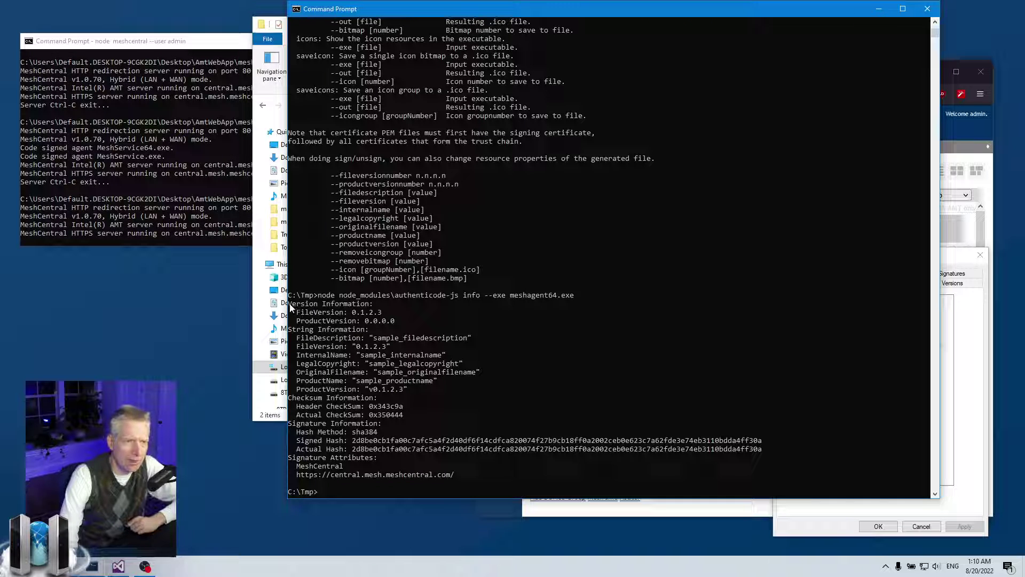
pyautogui.moveTo(291, 305); pyautogui.dragTo(369, 321)
pyautogui.click(369, 321)
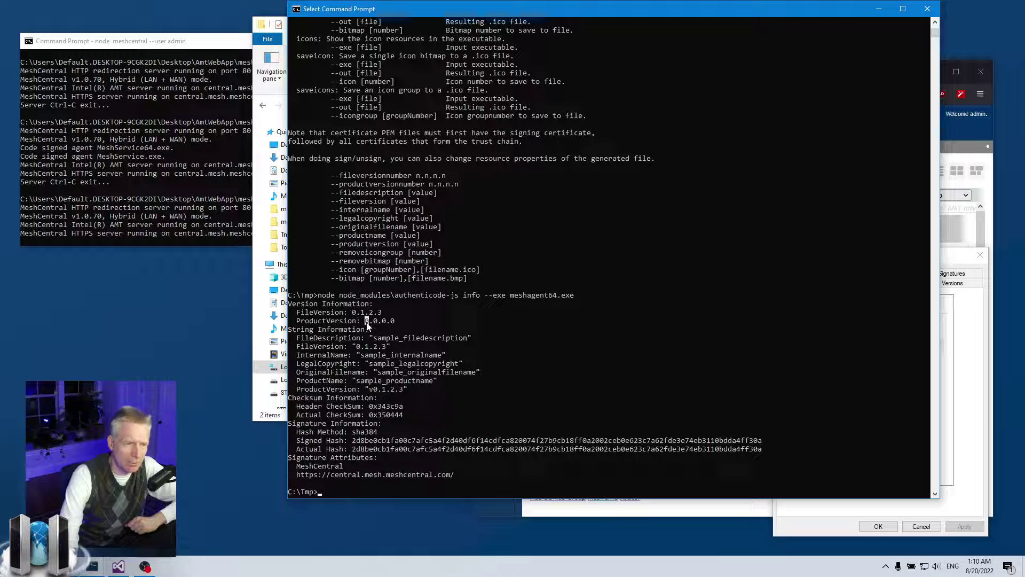
pyautogui.moveTo(365, 321); pyautogui.dragTo(391, 320)
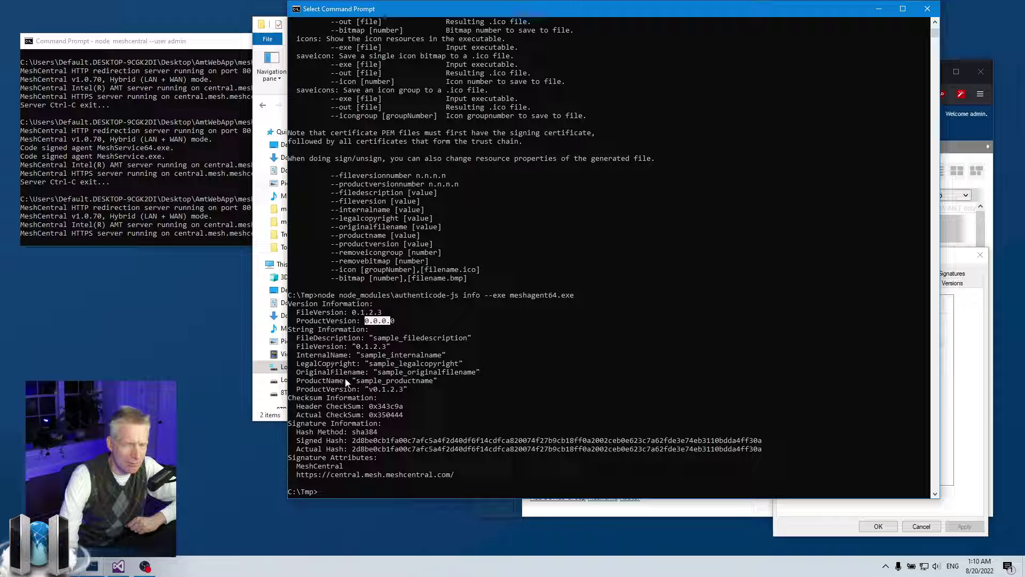
pyautogui.moveTo(302, 332); pyautogui.dragTo(436, 395)
pyautogui.click(437, 390)
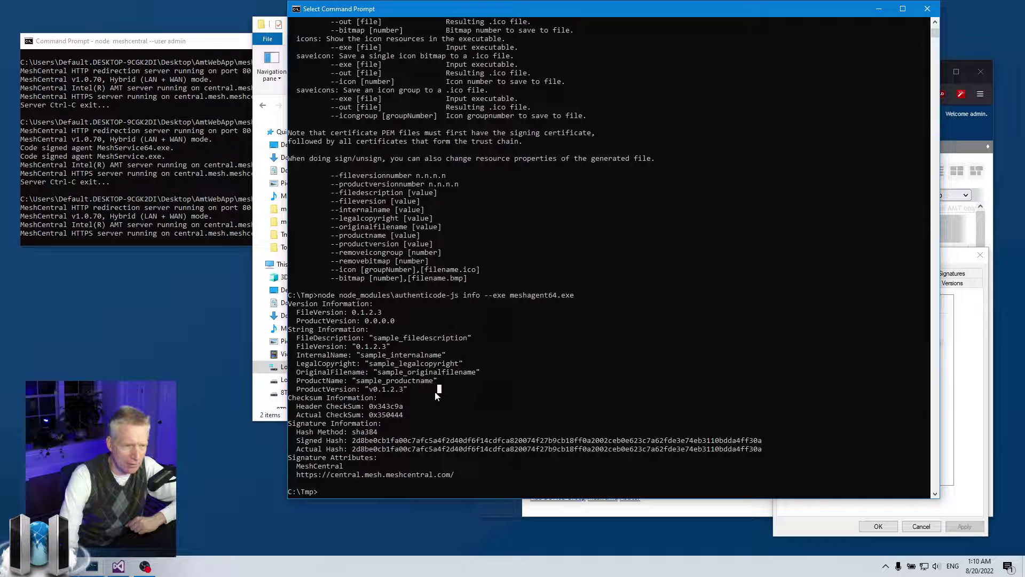
# - Highlight string ProductVersion v0.1.2.3 and FileVersion 0.1.2.3, then minimize the console
pyautogui.moveTo(309, 389); pyautogui.dragTo(404, 392)
pyautogui.click(366, 390)
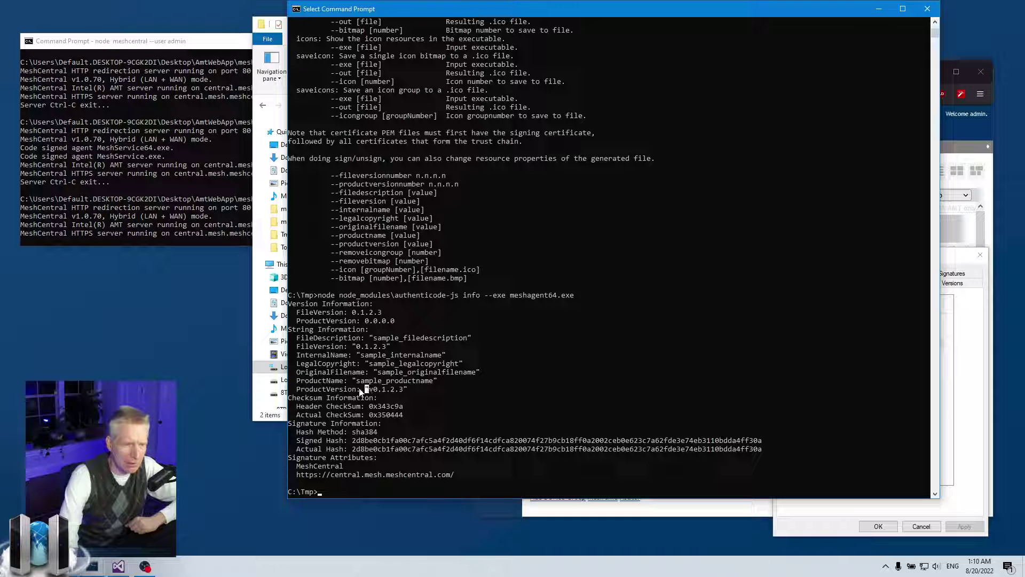
pyautogui.moveTo(377, 391); pyautogui.dragTo(407, 391)
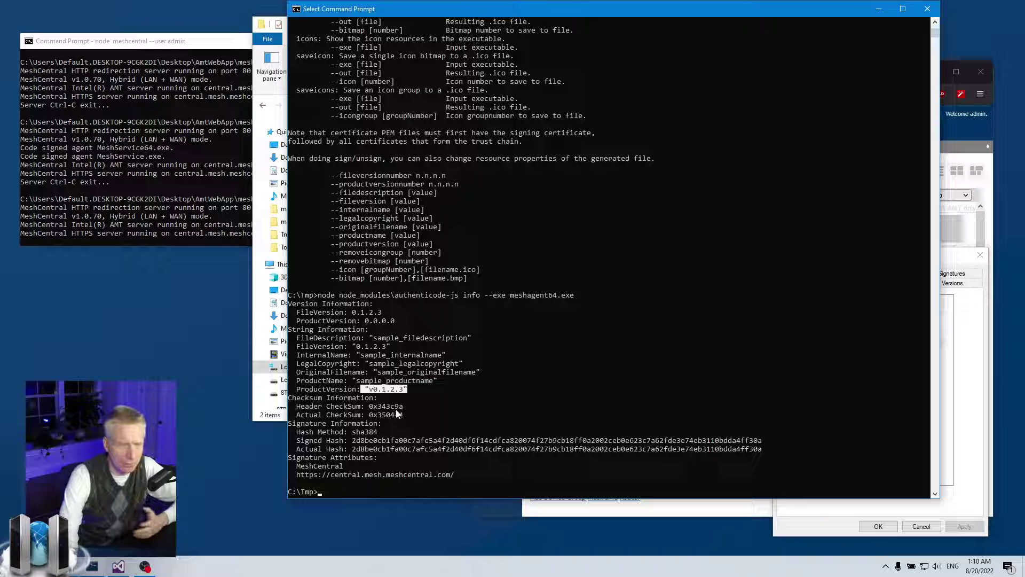
pyautogui.moveTo(366, 321); pyautogui.dragTo(398, 323)
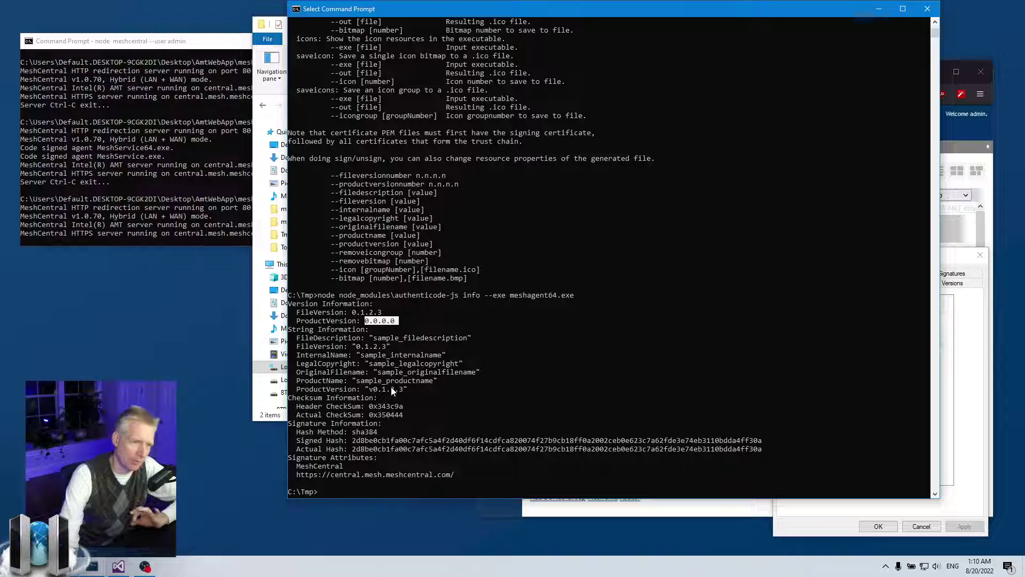
pyautogui.moveTo(301, 346); pyautogui.dragTo(392, 346)
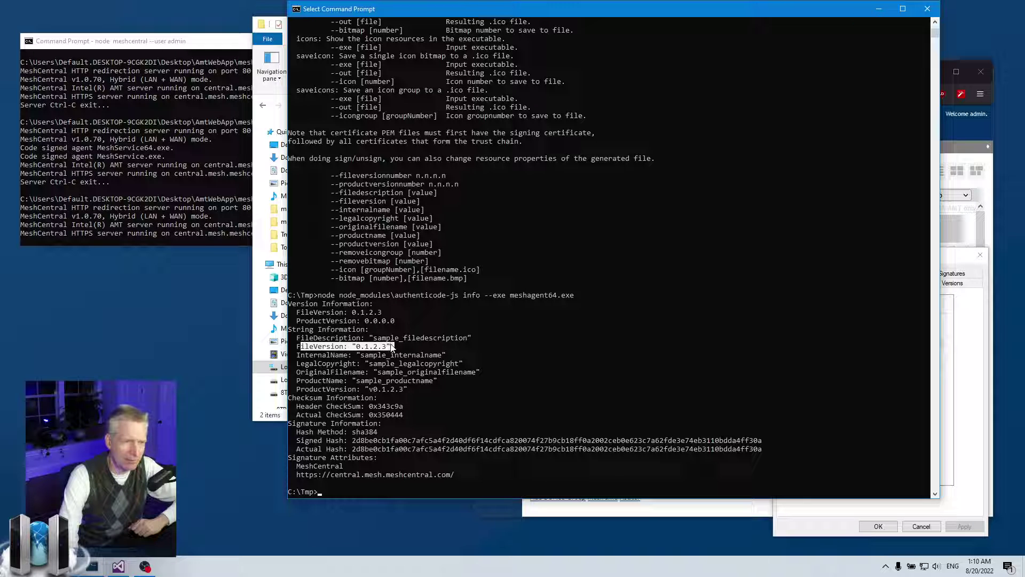
pyautogui.moveTo(346, 303); pyautogui.dragTo(384, 312)
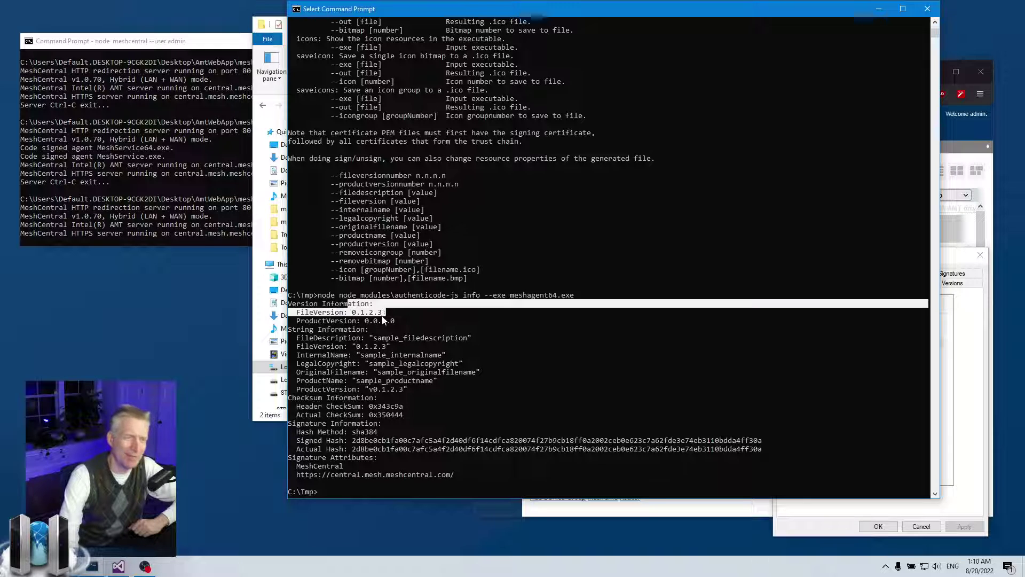
pyautogui.click(383, 319)
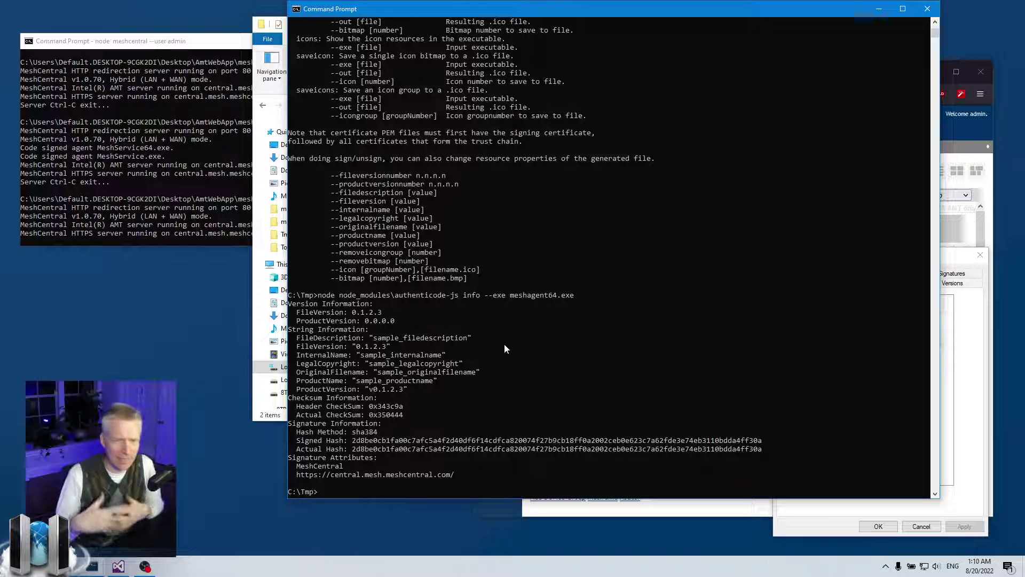
pyautogui.click(873, 8)
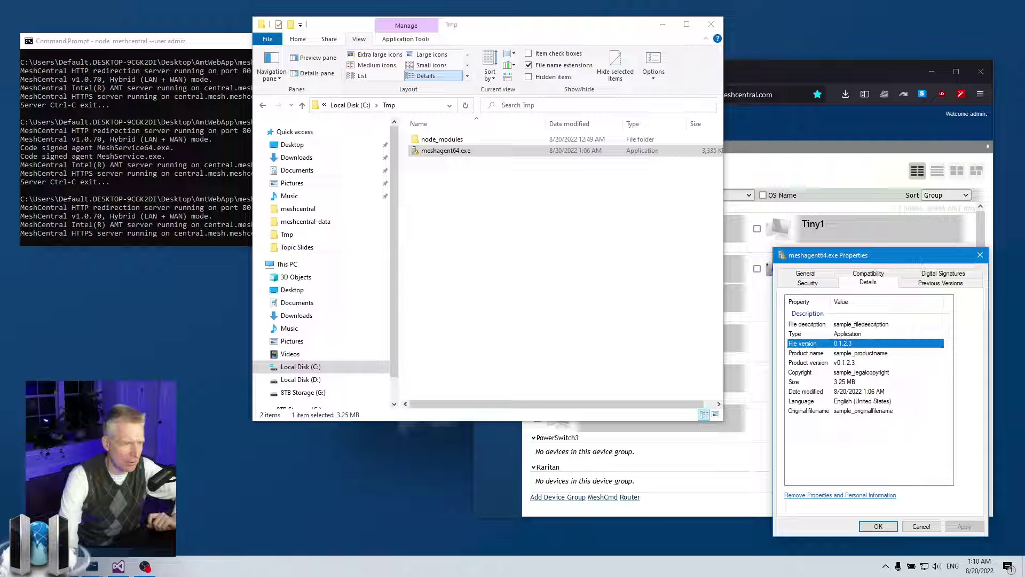
# - Bring config.json forward and highlight the agentFileInfo fileversion value 0.1.2.3
pyautogui.click(118, 567)
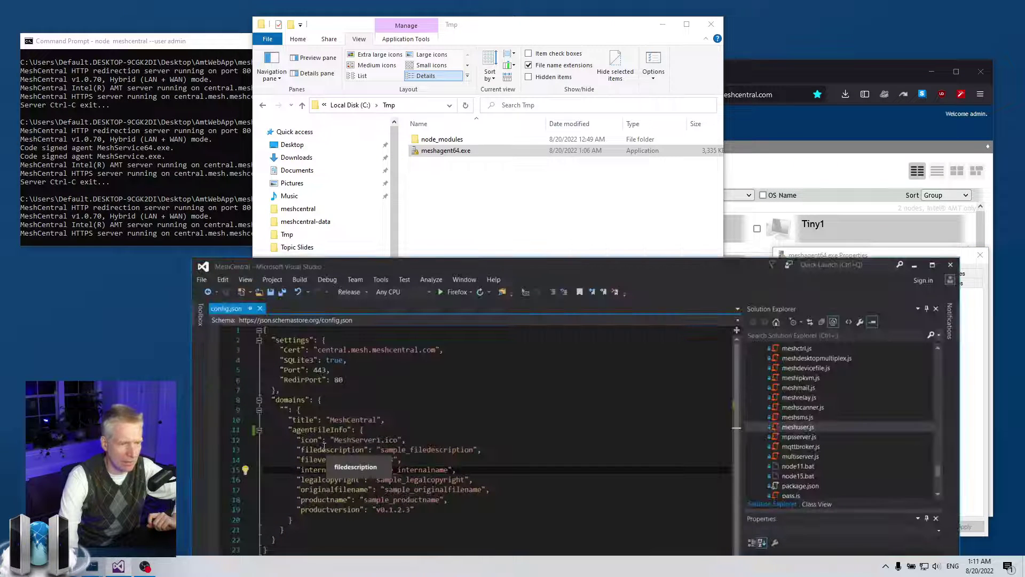
pyautogui.moveTo(360, 460); pyautogui.dragTo(419, 459)
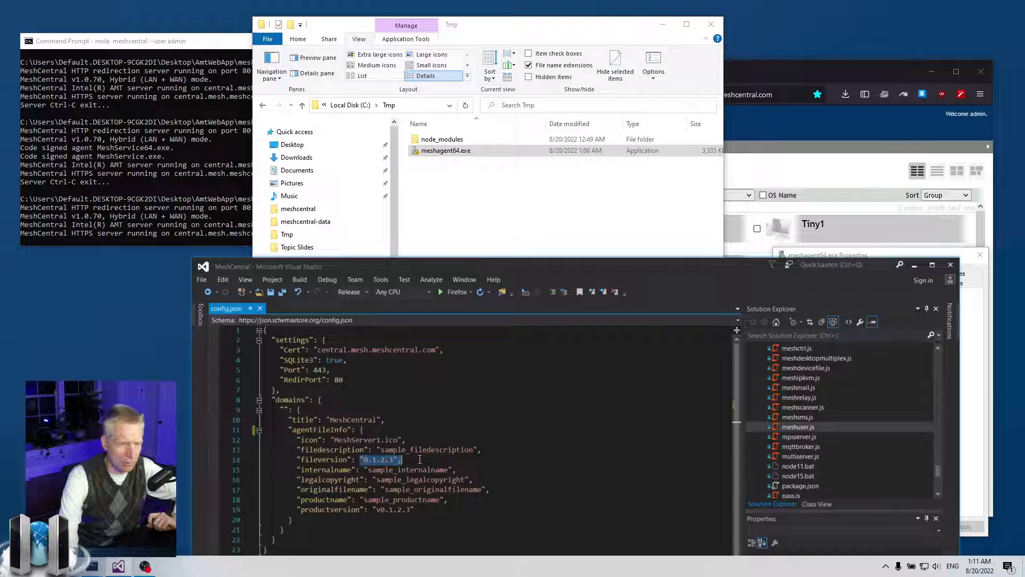
pyautogui.click(420, 460)
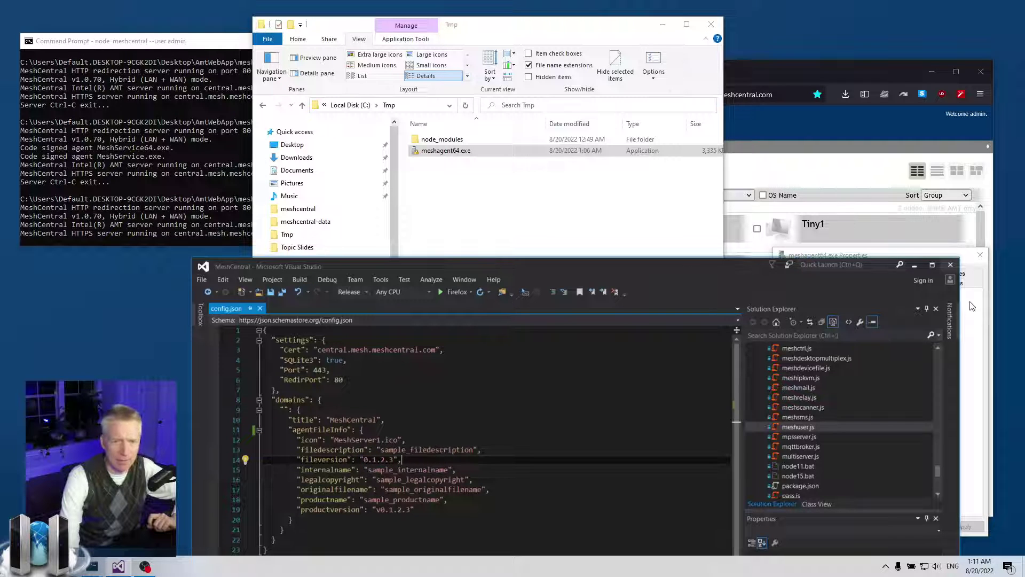
pyautogui.moveTo(744, 267); pyautogui.dragTo(719, 392)
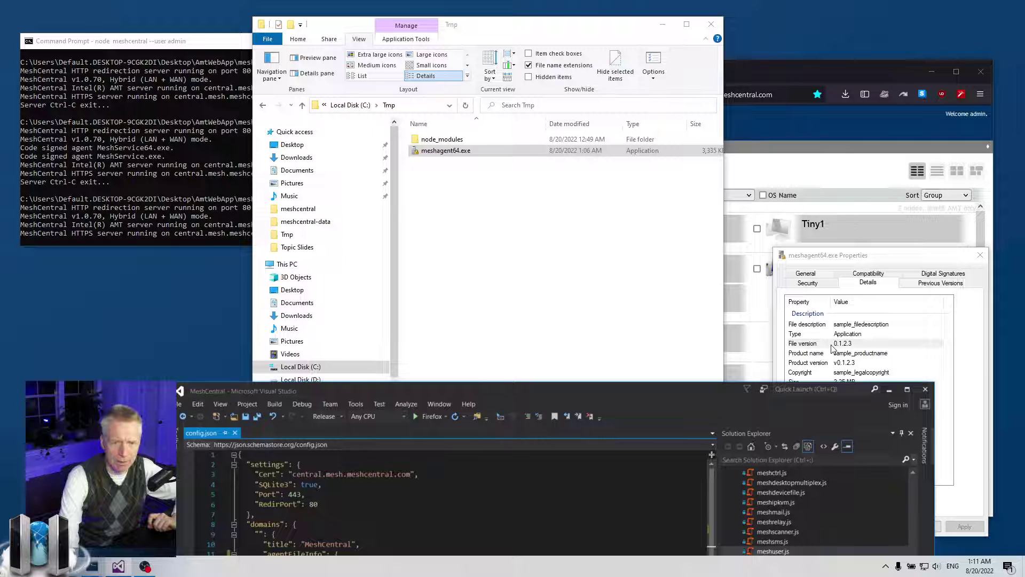
pyautogui.moveTo(555, 392); pyautogui.dragTo(520, 300)
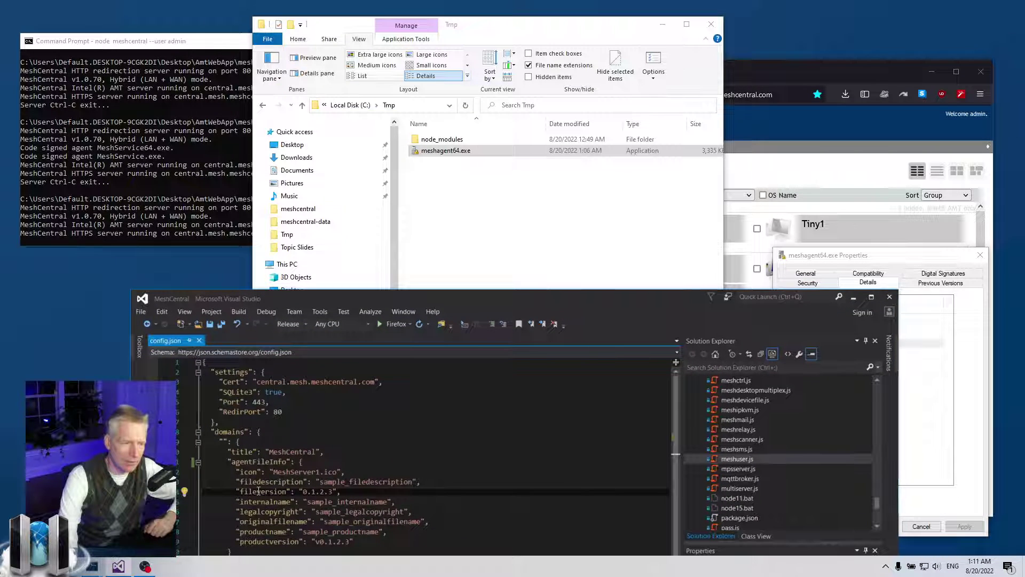
pyautogui.moveTo(303, 491); pyautogui.dragTo(333, 492)
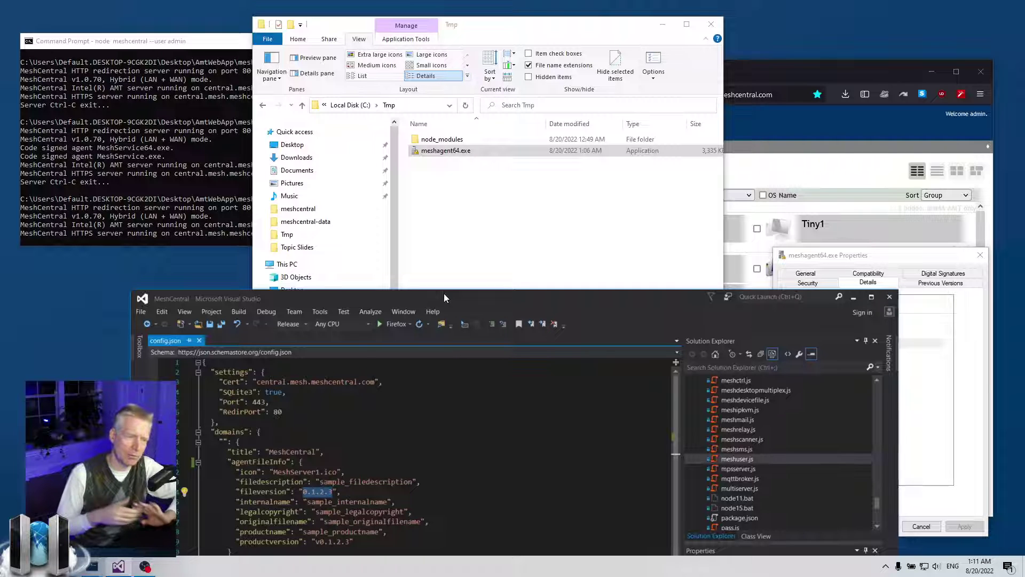
pyautogui.moveTo(299, 491); pyautogui.dragTo(351, 492)
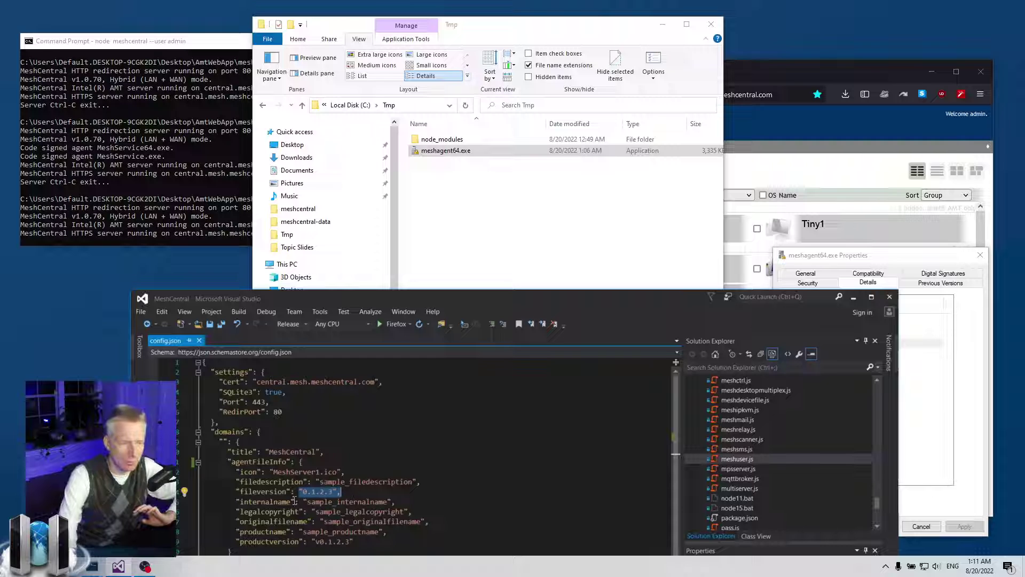
pyautogui.click(315, 494)
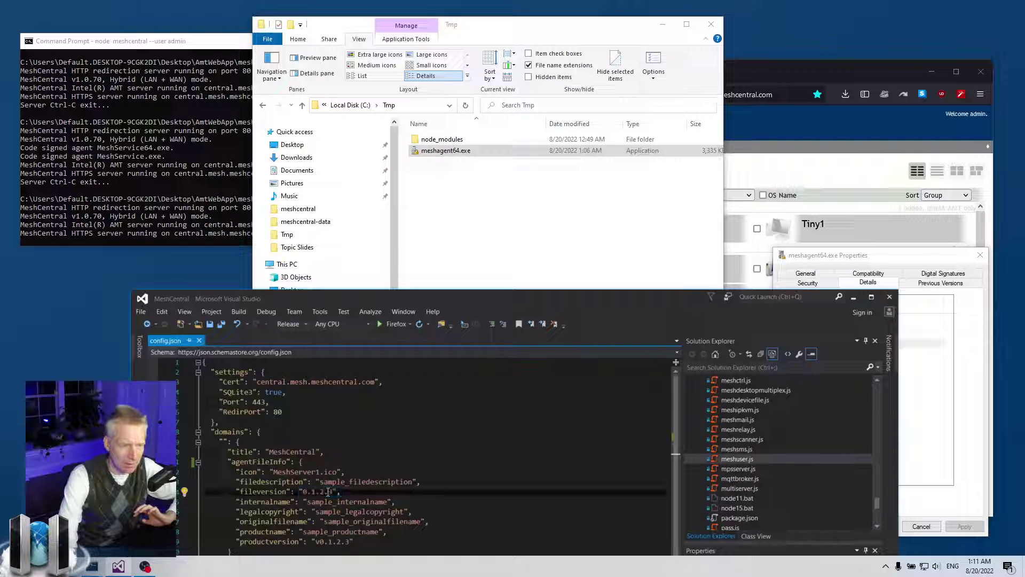
pyautogui.click(932, 352)
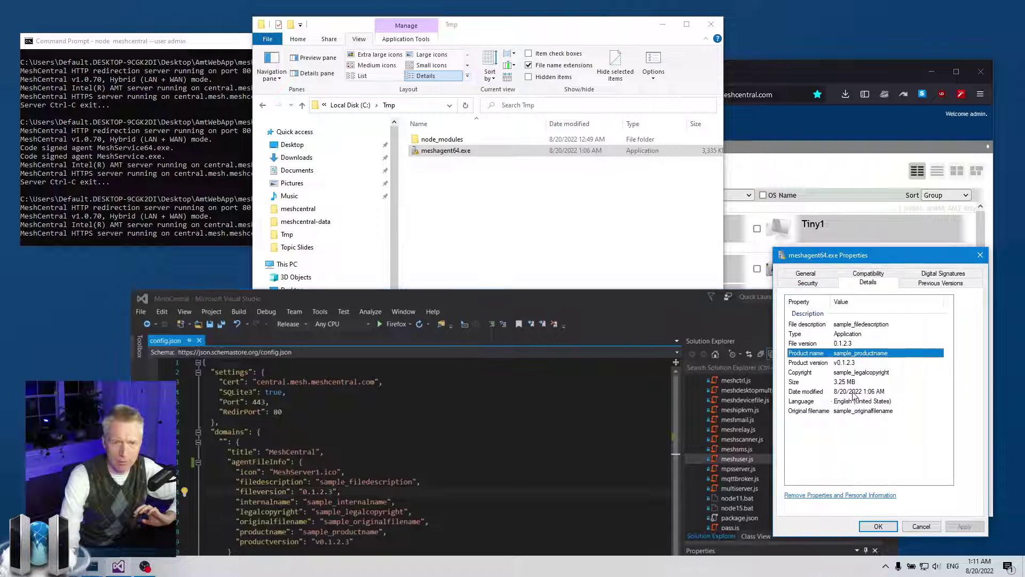
pyautogui.click(826, 345)
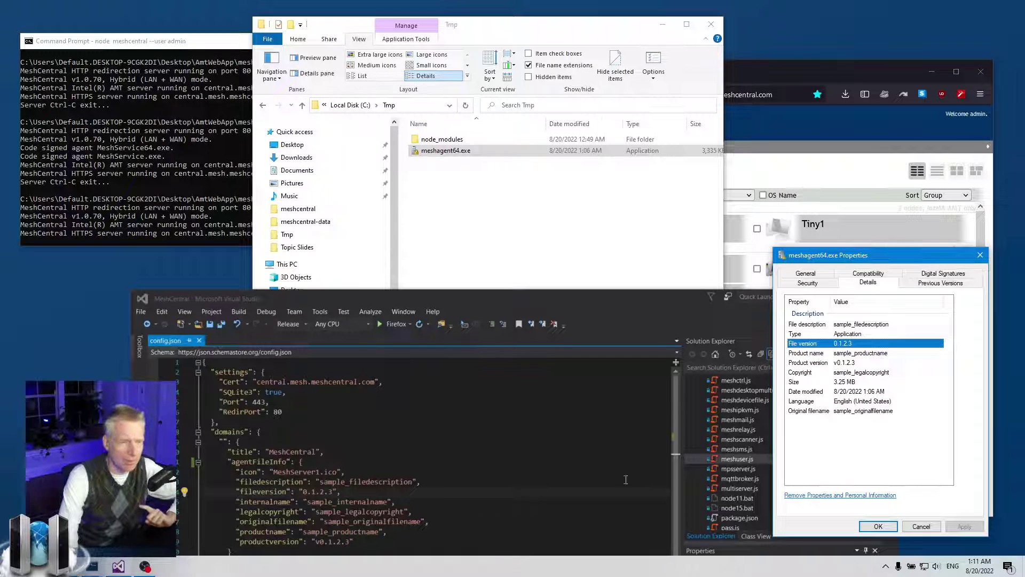
pyautogui.click(838, 364)
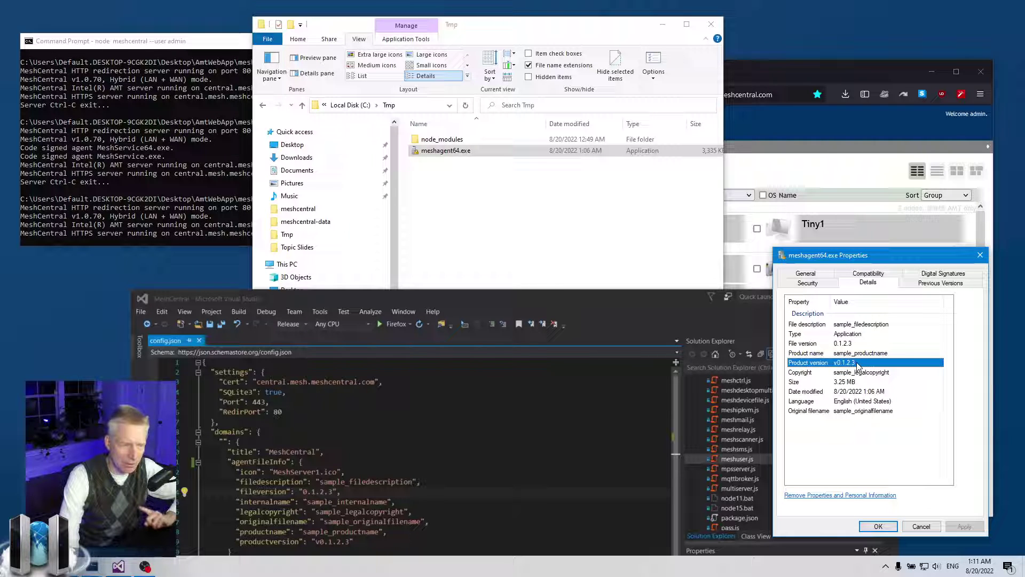
pyautogui.click(319, 542)
pyautogui.moveTo(315, 542); pyautogui.dragTo(350, 542)
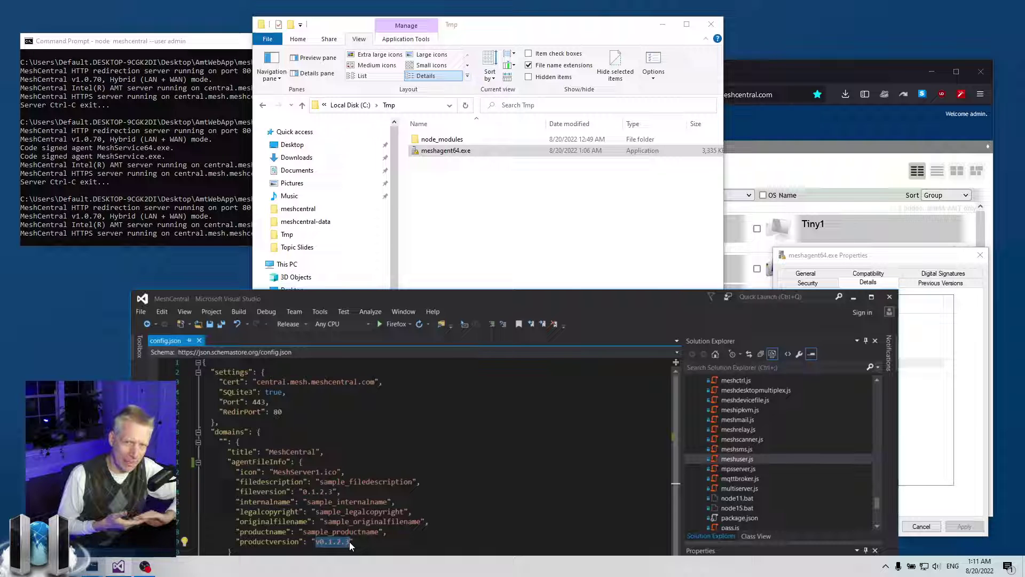
# - Remove the 'v' so productversion reads 0.1.2.3, then restart the MeshCentral server
pyautogui.click(320, 544)
pyautogui.press('BackSpace')
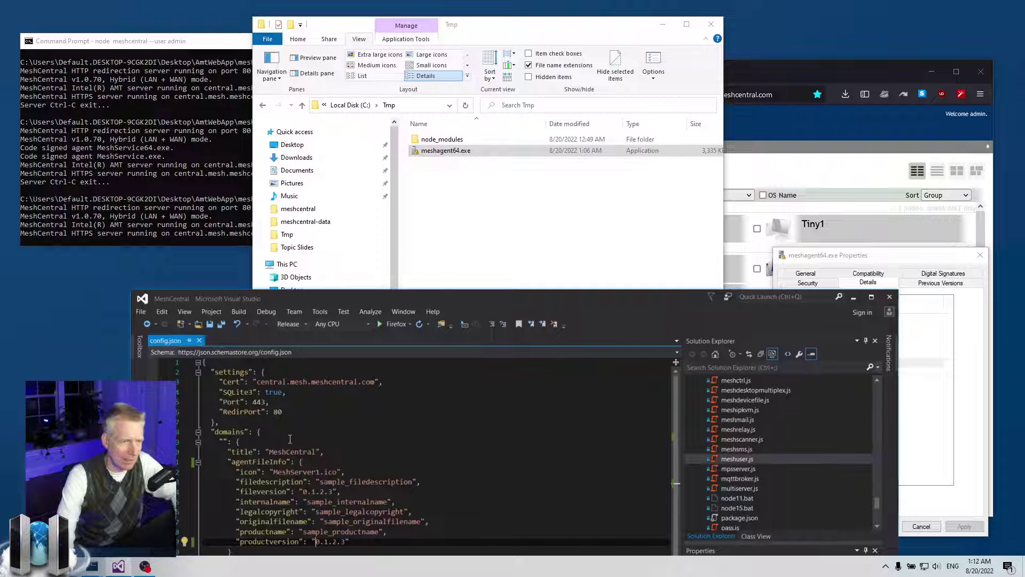
pyautogui.click(165, 174)
pyautogui.hotkey('ctrl', 'c')
pyautogui.press('Up')
pyautogui.press('Return')
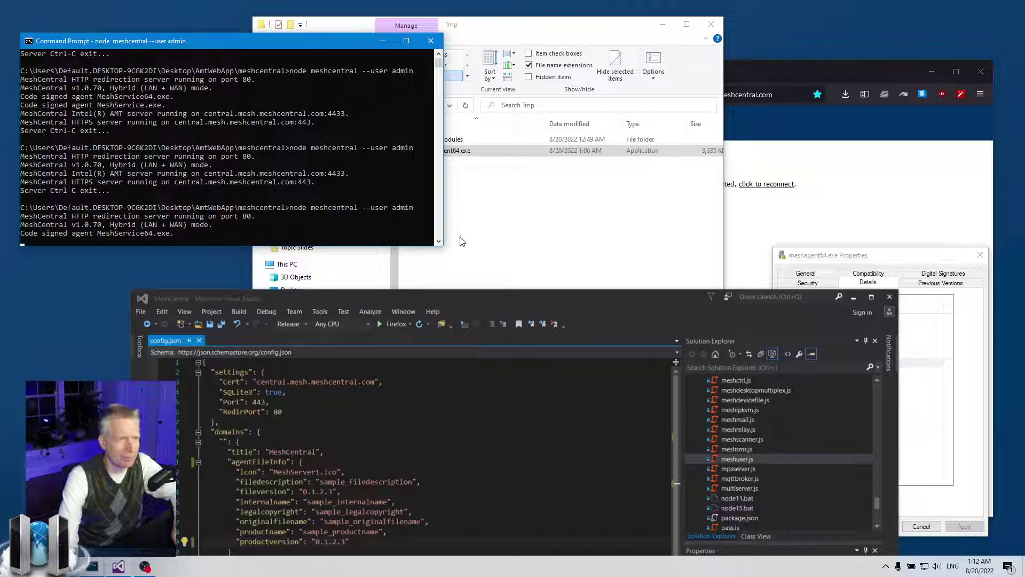
# - In File Explorer, browse to Desktop > AmtWebApp > meshcentral-data > signedagents
pyautogui.click(427, 196)
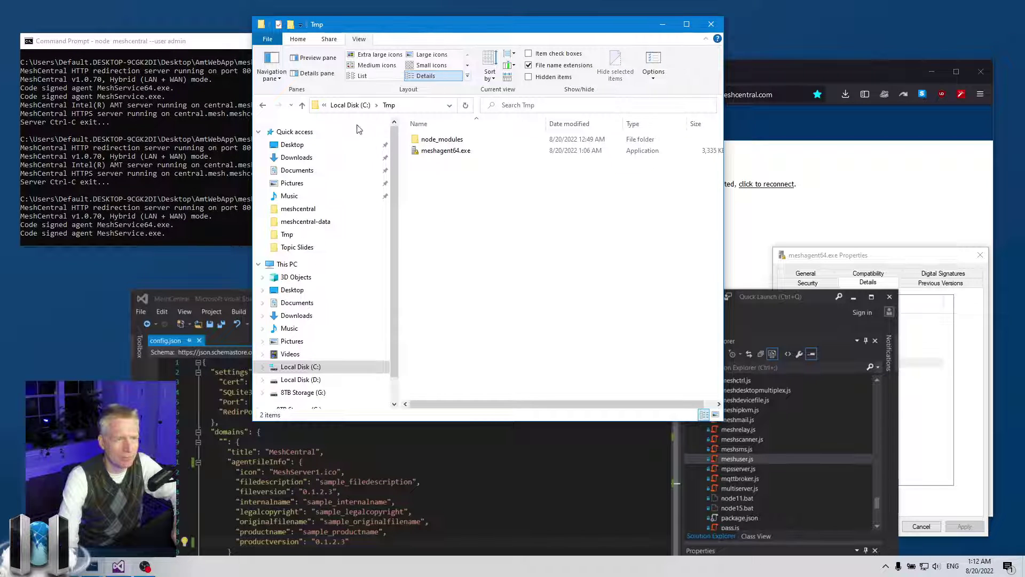
pyautogui.click(292, 144)
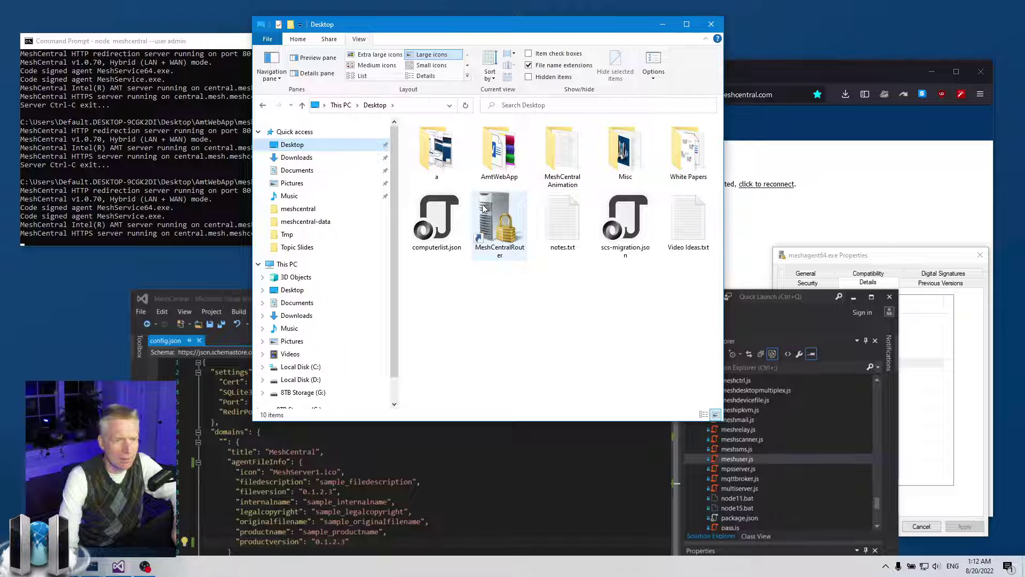
pyautogui.doubleClick(498, 154)
pyautogui.doubleClick(471, 273)
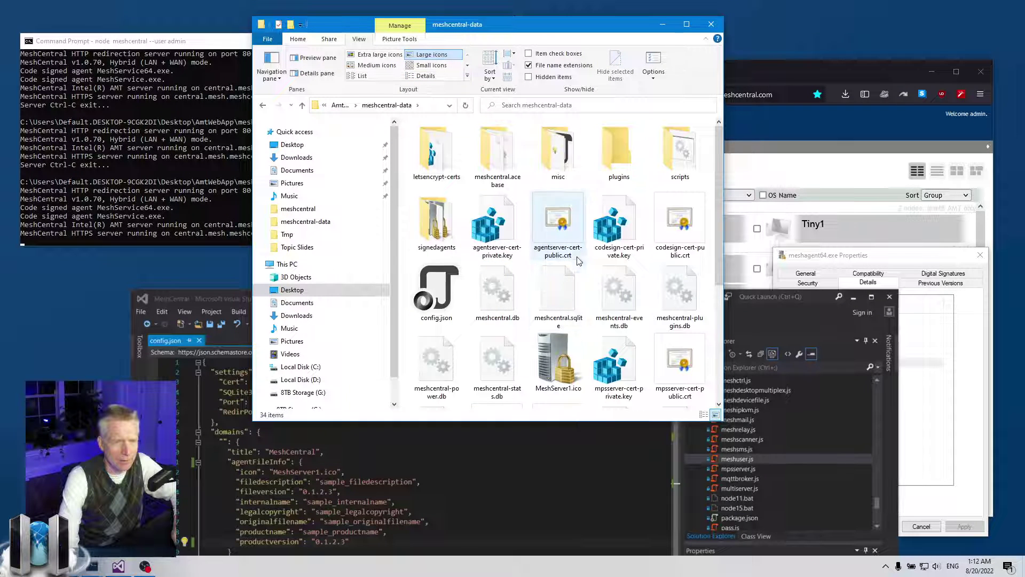
pyautogui.doubleClick(437, 230)
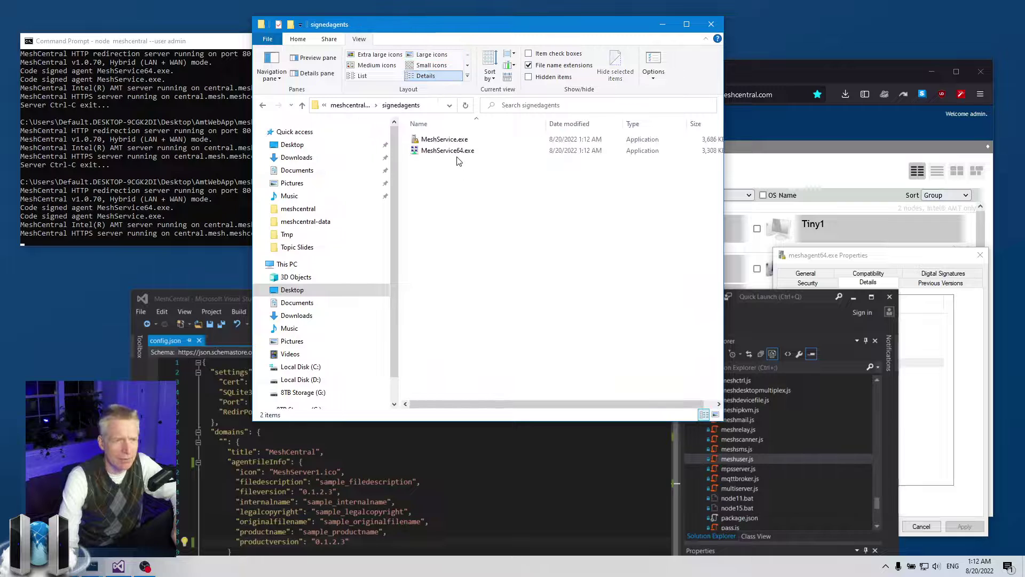
# - Check MeshService64.exe's Properties Details: file version 0.1.2.3 and an empty product version
pyautogui.rightClick(455, 150)
pyautogui.click(484, 423)
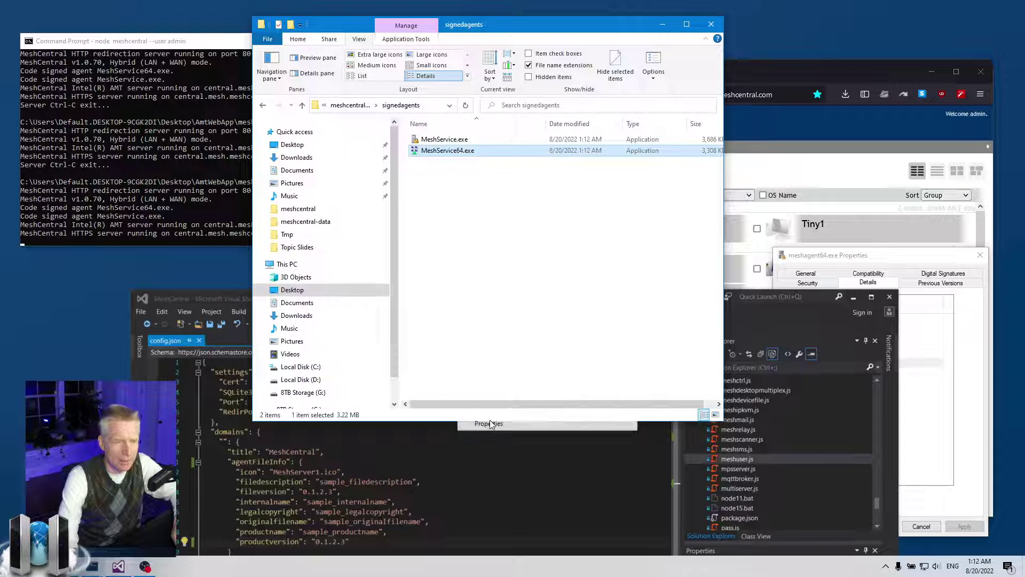
pyautogui.click(561, 177)
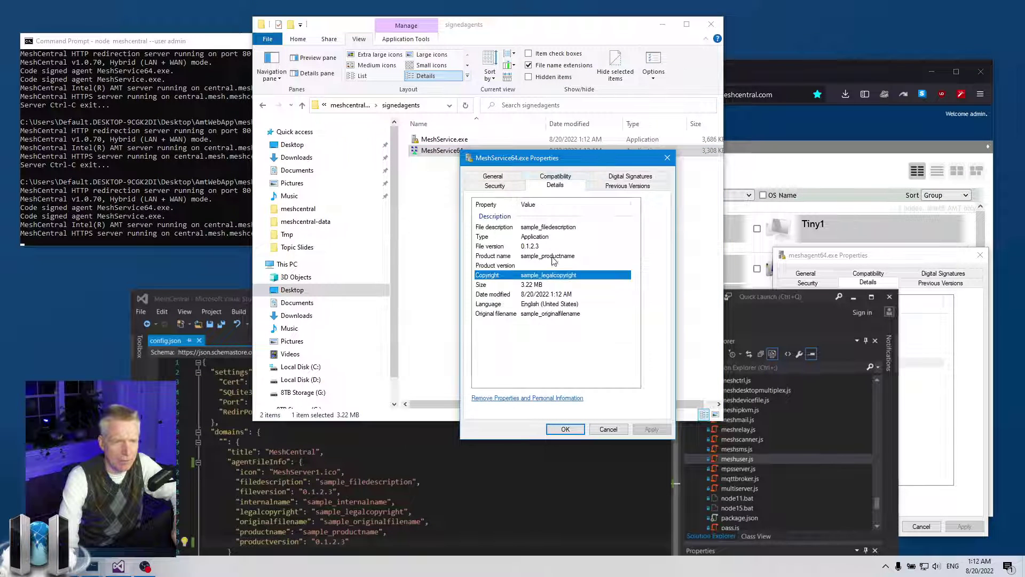
pyautogui.click(528, 267)
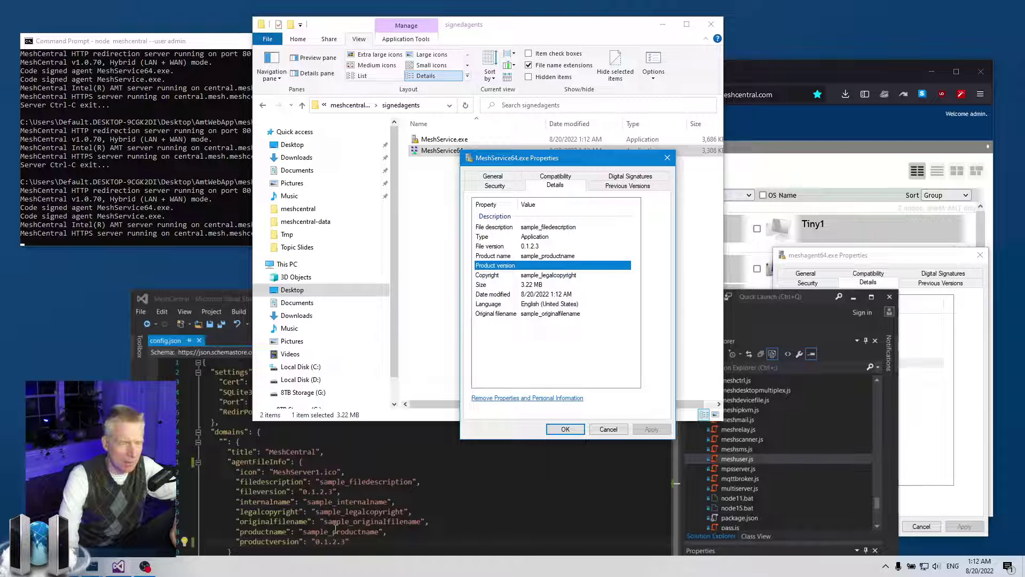
pyautogui.click(349, 541)
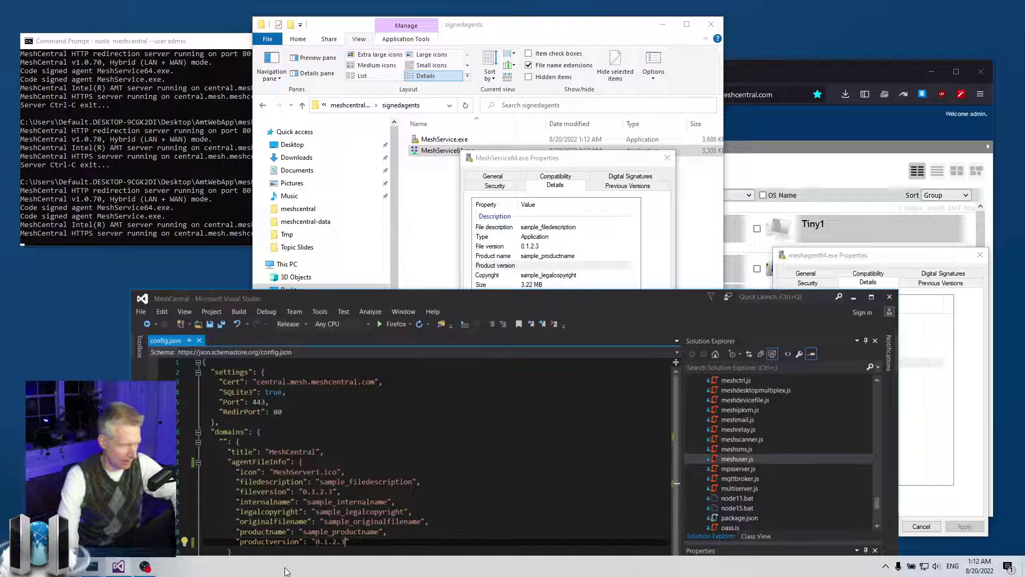
# - Change productversion to 0.1.2.3a and restart the MeshCentral server
pyautogui.write('a')
pyautogui.click(165, 169)
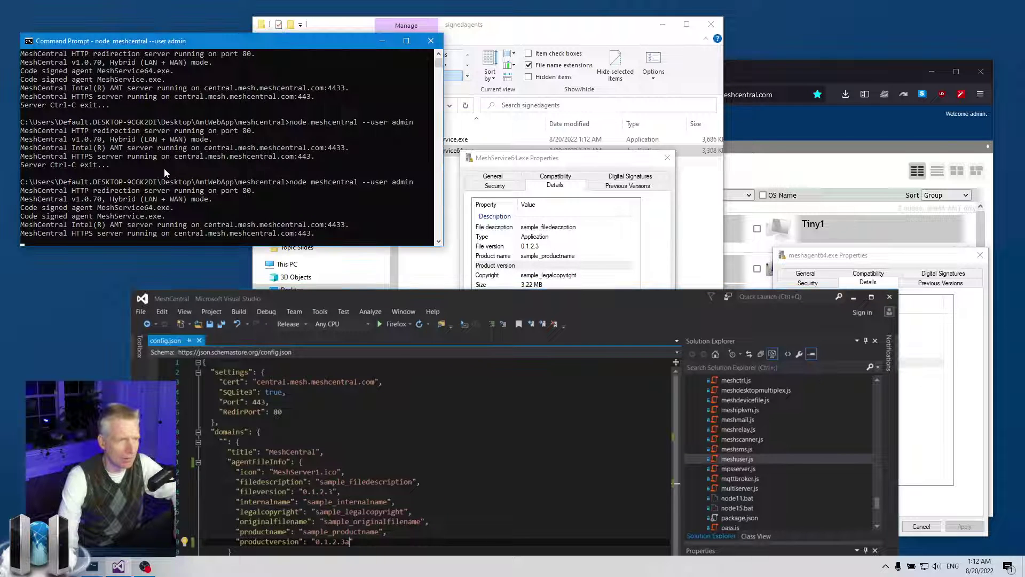
pyautogui.hotkey('ctrl', 'c')
pyautogui.press('Up')
pyautogui.press('Return')
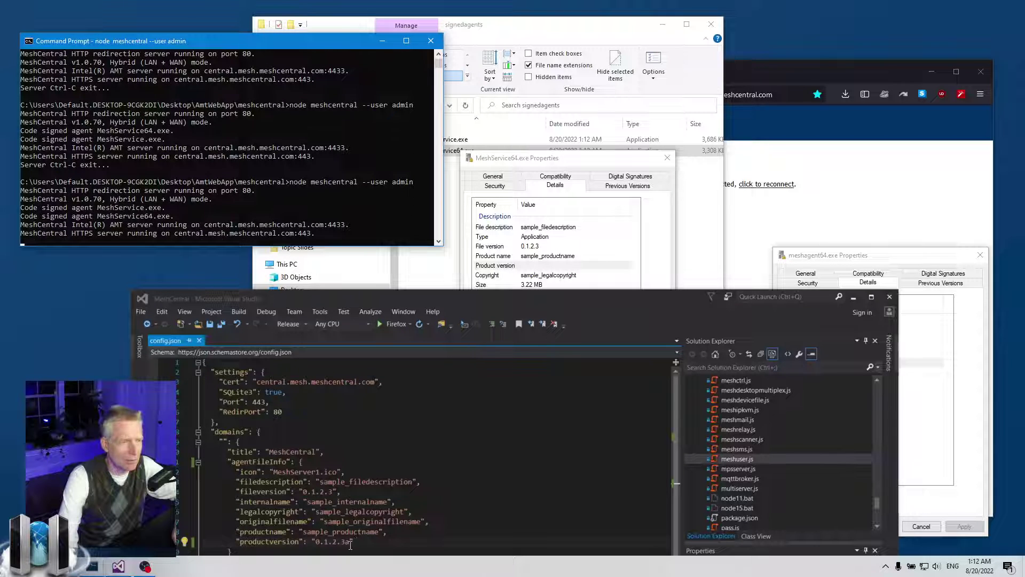
# - Reopen MeshService64.exe's Properties Details to confirm product version 0.1.2.3a
pyautogui.click(660, 159)
pyautogui.click(666, 158)
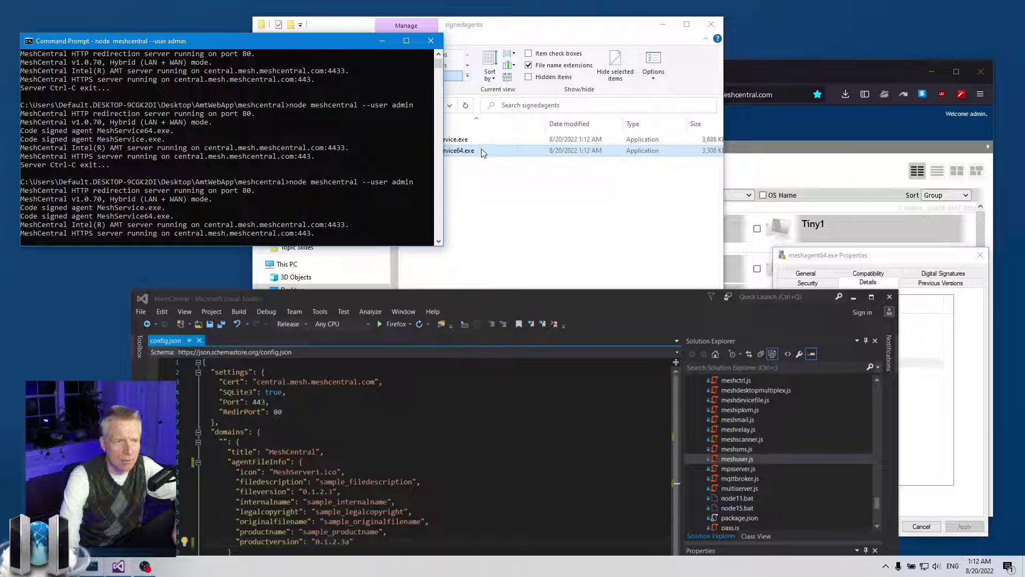
pyautogui.rightClick(480, 151)
pyautogui.click(513, 423)
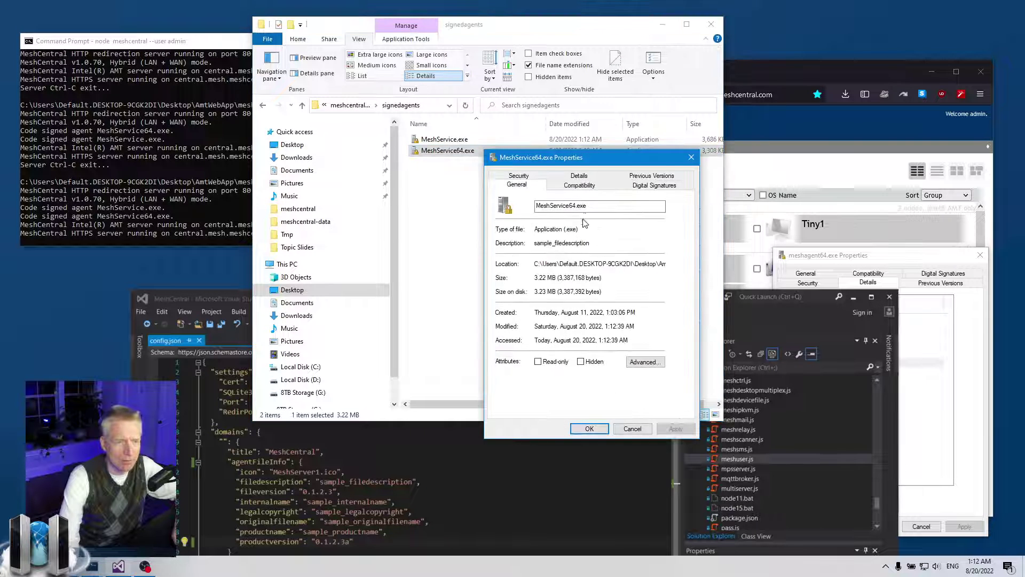
pyautogui.click(578, 184)
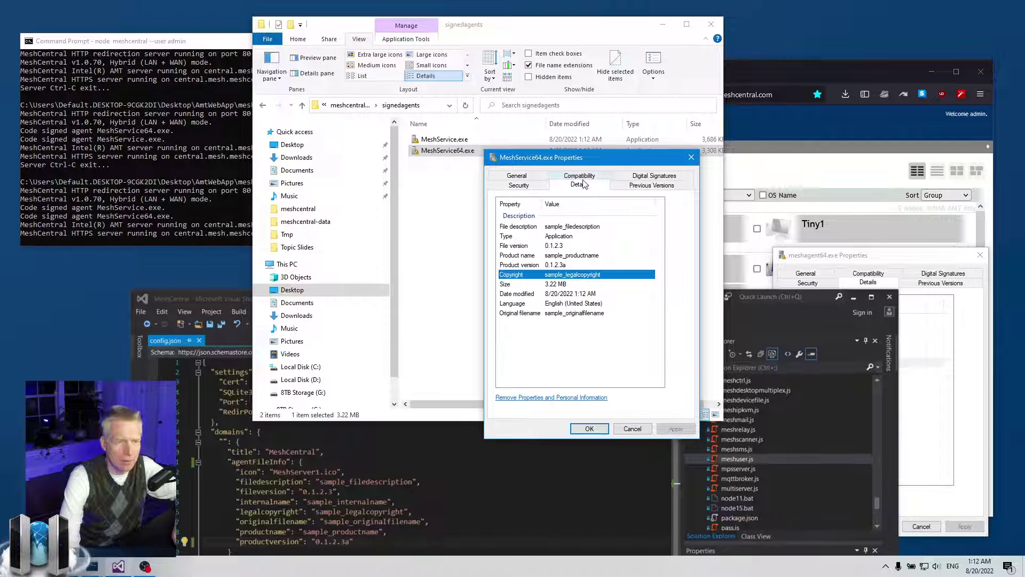
pyautogui.click(570, 266)
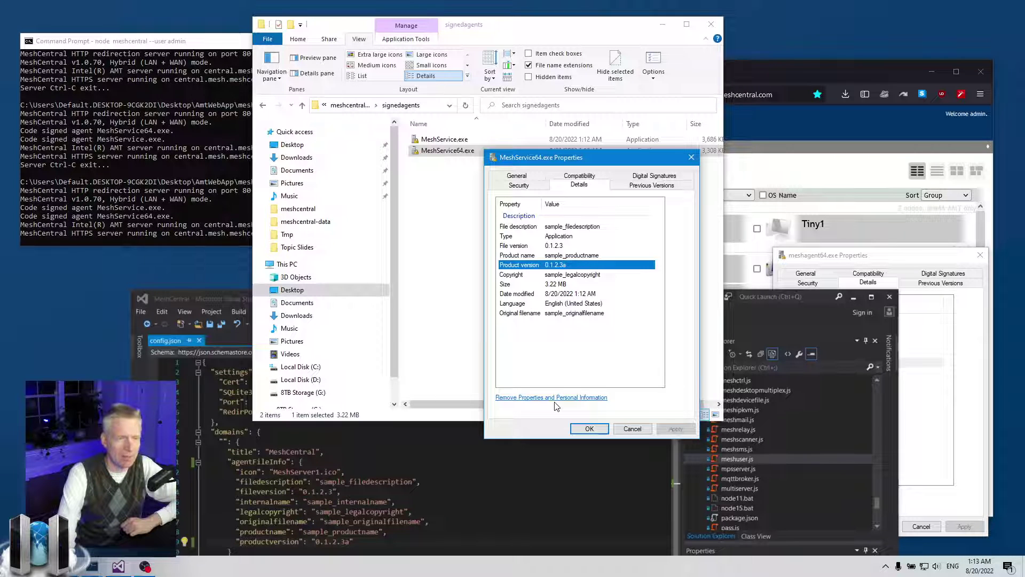
# - Change productversion in config.json to 'Version 0.1.2.3' and save it
pyautogui.click(622, 428)
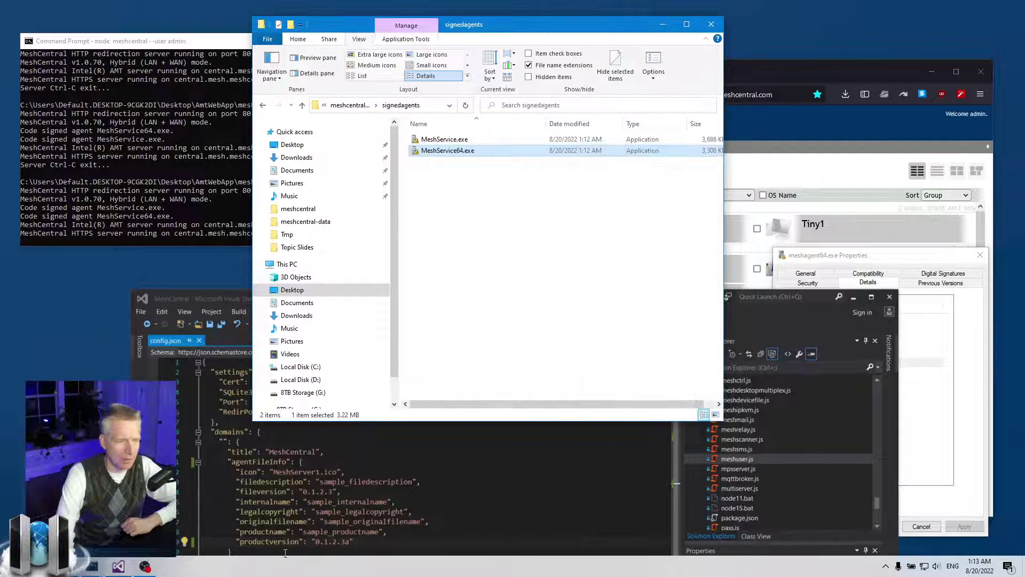
pyautogui.click(309, 544)
pyautogui.write('v')
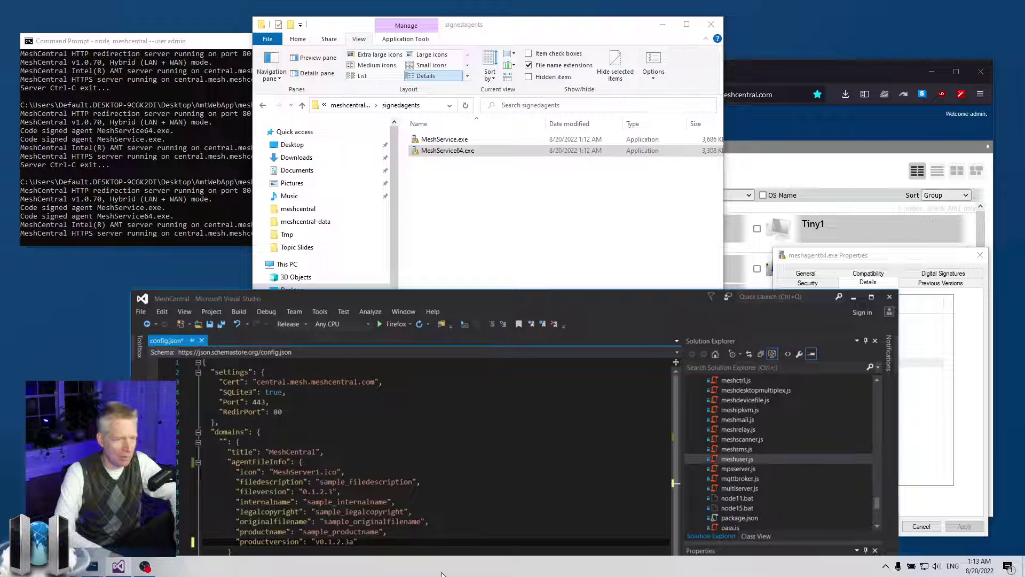
pyautogui.press('BackSpace')
pyautogui.hotkey('ctrl', 's')
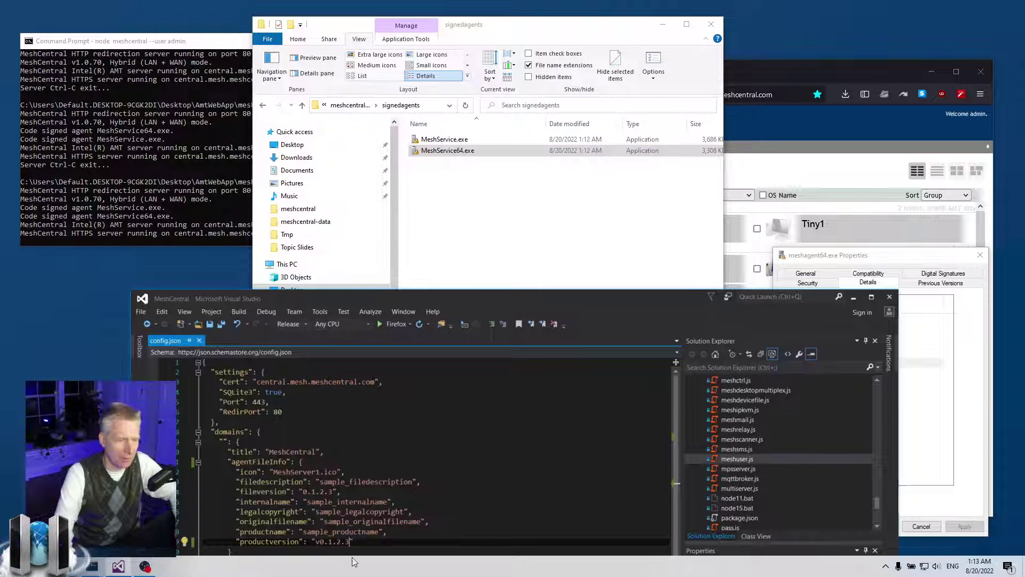
pyautogui.scroll(-2, 321, 522)
pyautogui.click(319, 481)
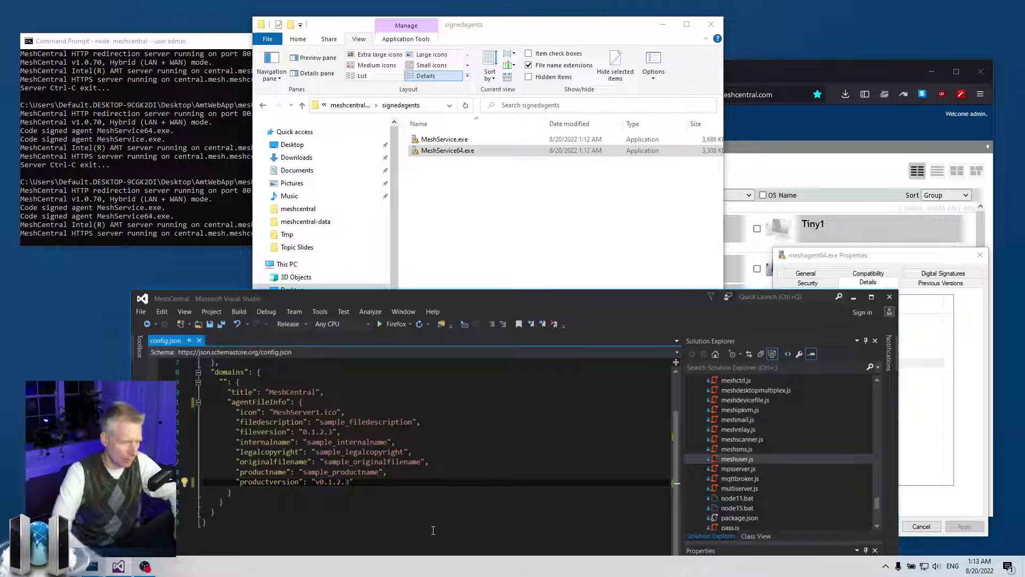
pyautogui.press('BackSpace')
pyautogui.write('Version')
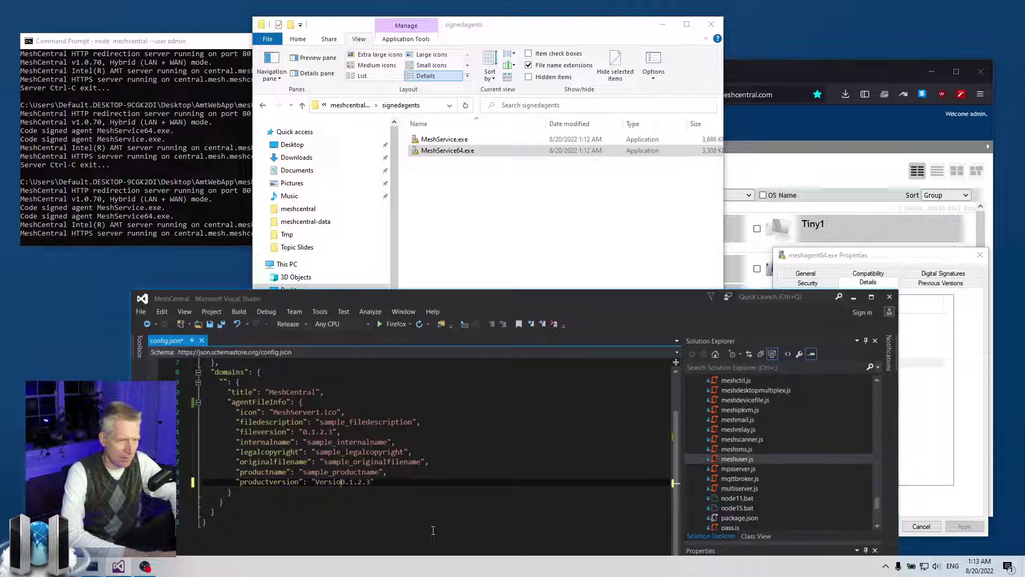
pyautogui.hotkey('ctrl', 's')
# - Restart the MeshCentral server so the agents are re-signed
pyautogui.click(182, 166)
pyautogui.hotkey('ctrl', 'c')
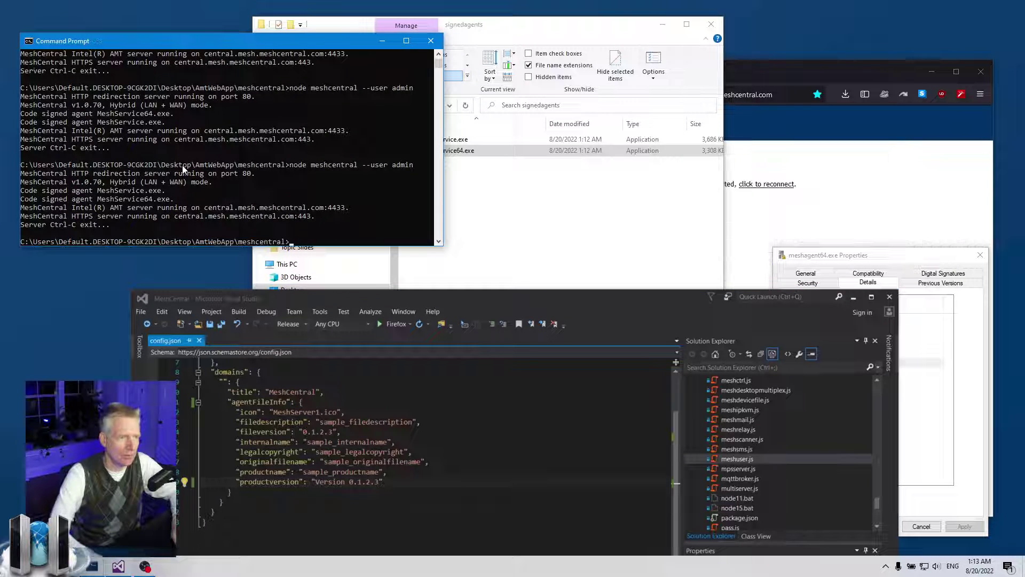
pyautogui.press('Up')
pyautogui.press('Return')
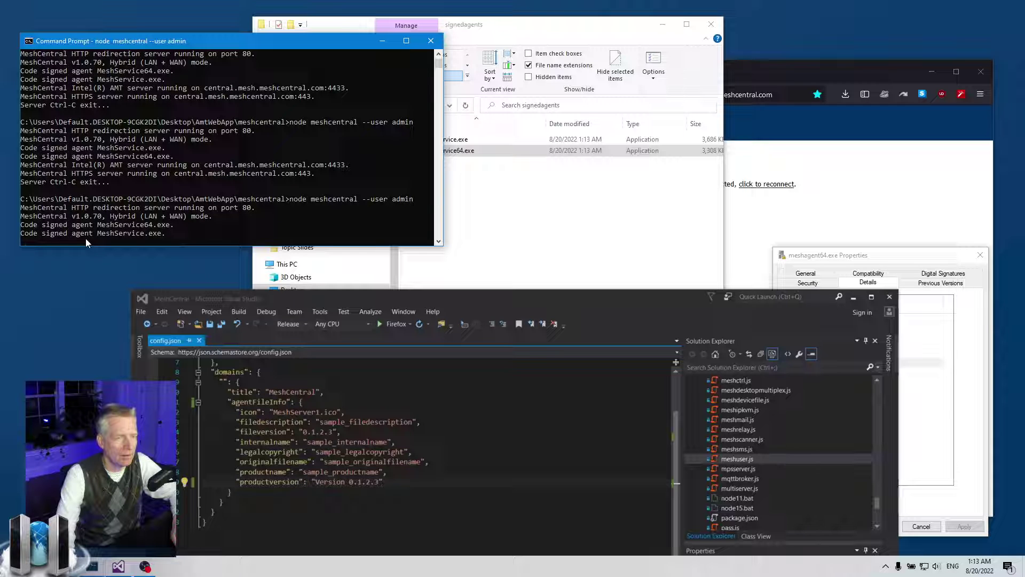
# - Check MeshService64.exe's Properties Details, where the product version is now empty
pyautogui.click(507, 225)
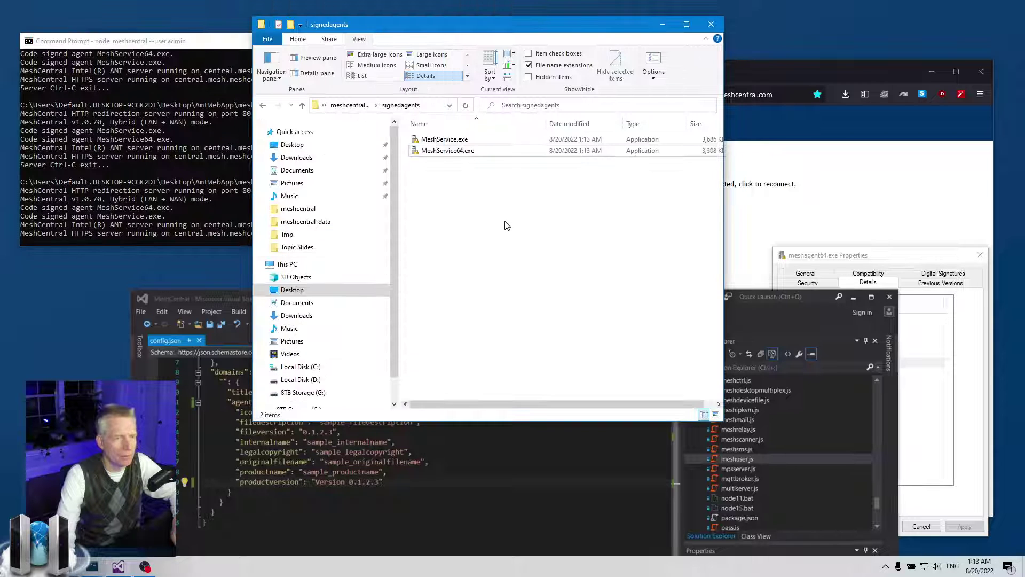
pyautogui.rightClick(459, 151)
pyautogui.click(495, 425)
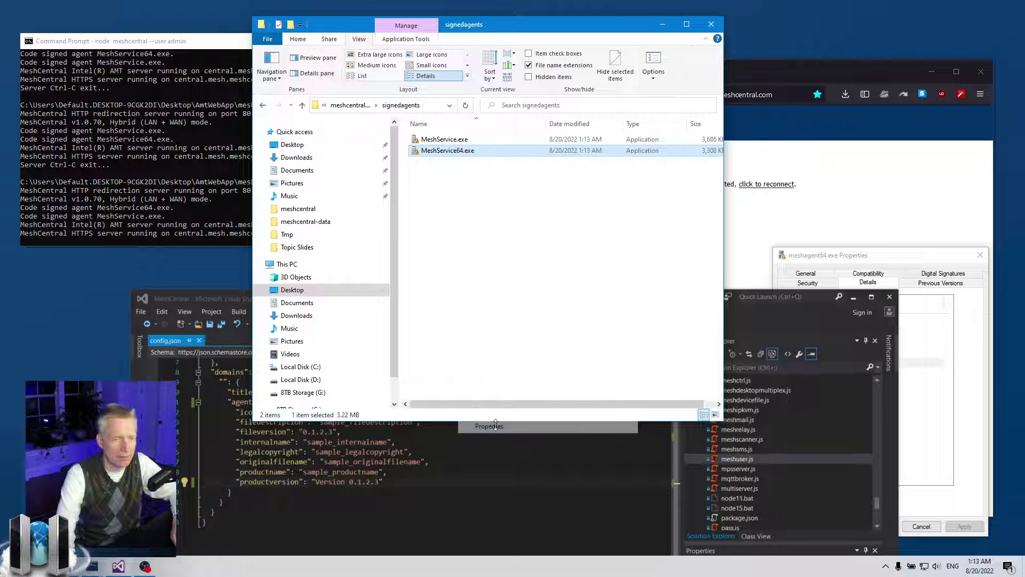
pyautogui.click(555, 188)
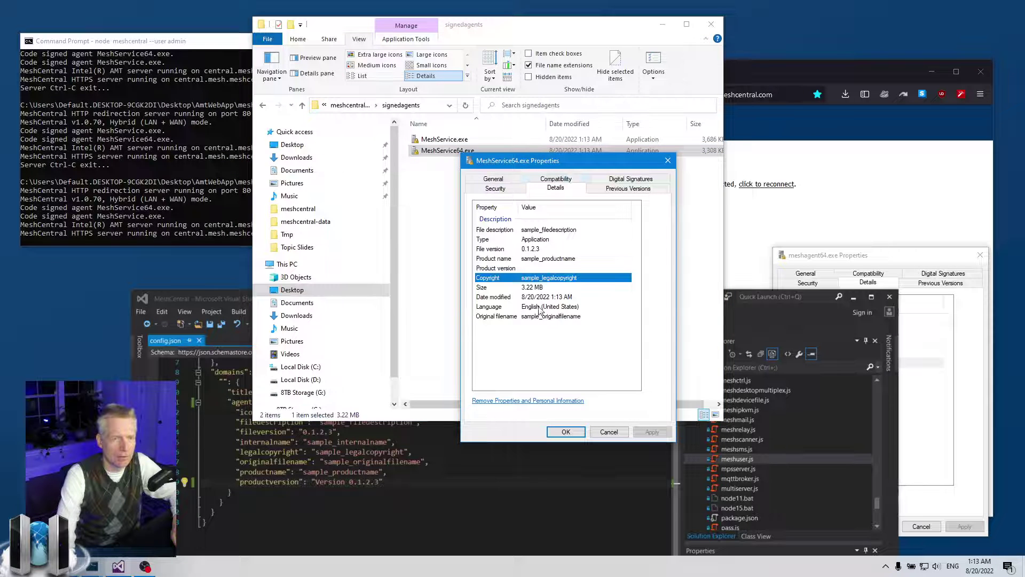
pyautogui.click(531, 269)
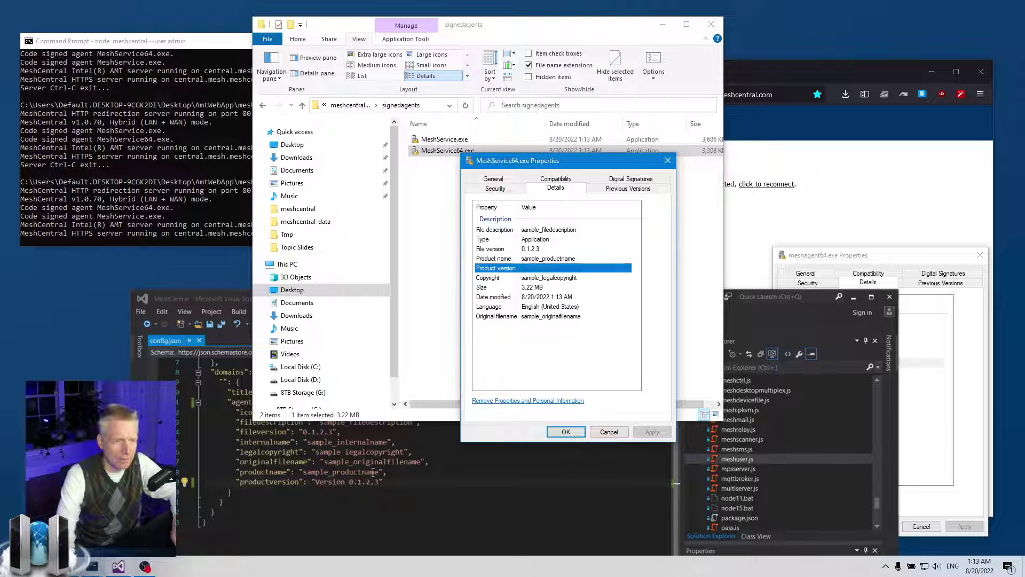
# - Shorten productversion to v0.1.2.3, save config.json, and restart the MeshCentral server
pyautogui.click(349, 483)
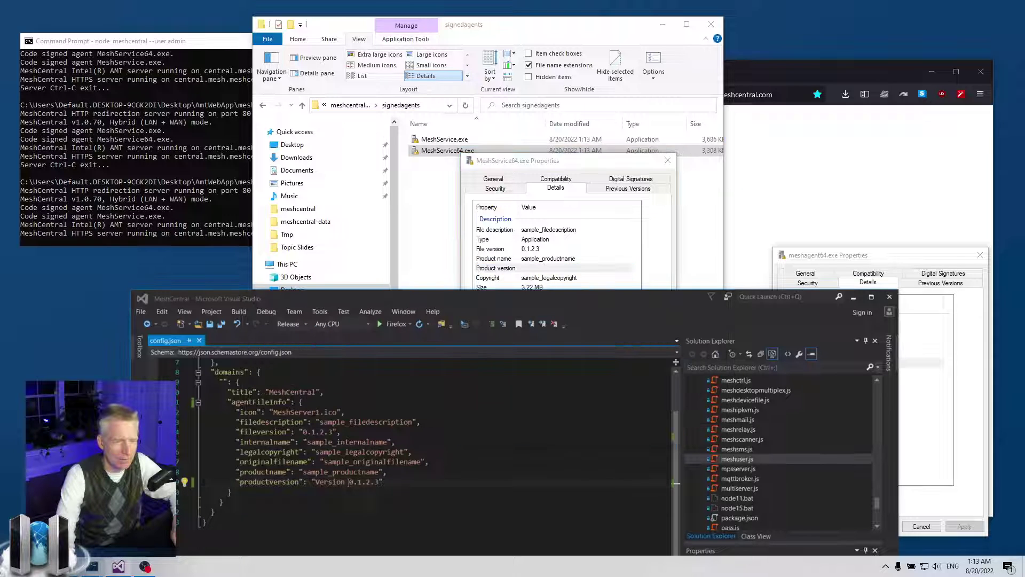
pyautogui.press('BackSpace')
pyautogui.press('BackSpace')
pyautogui.press('BackSpace')
pyautogui.press('BackSpace')
pyautogui.press('BackSpace')
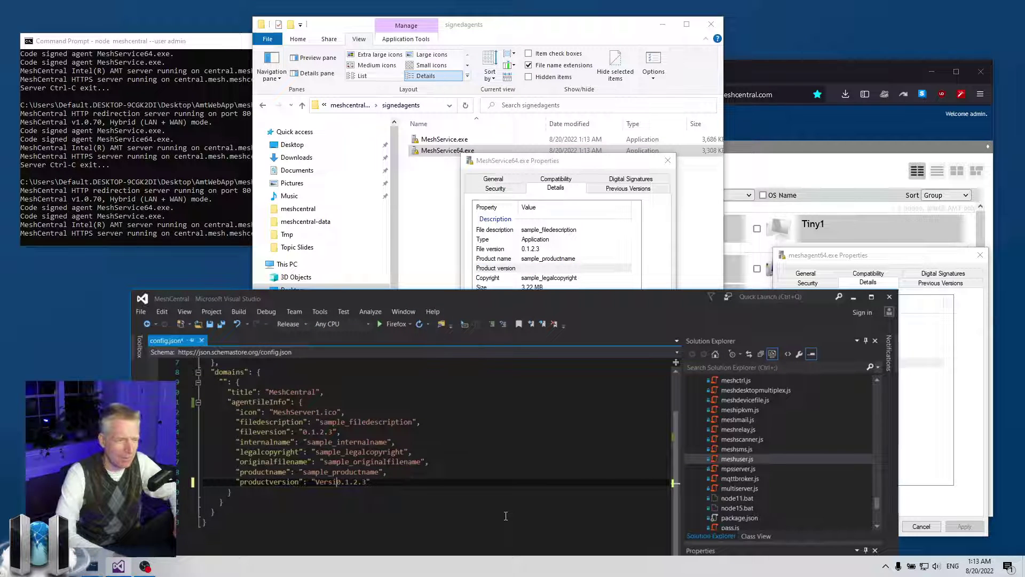
pyautogui.hotkey('ctrl', 's')
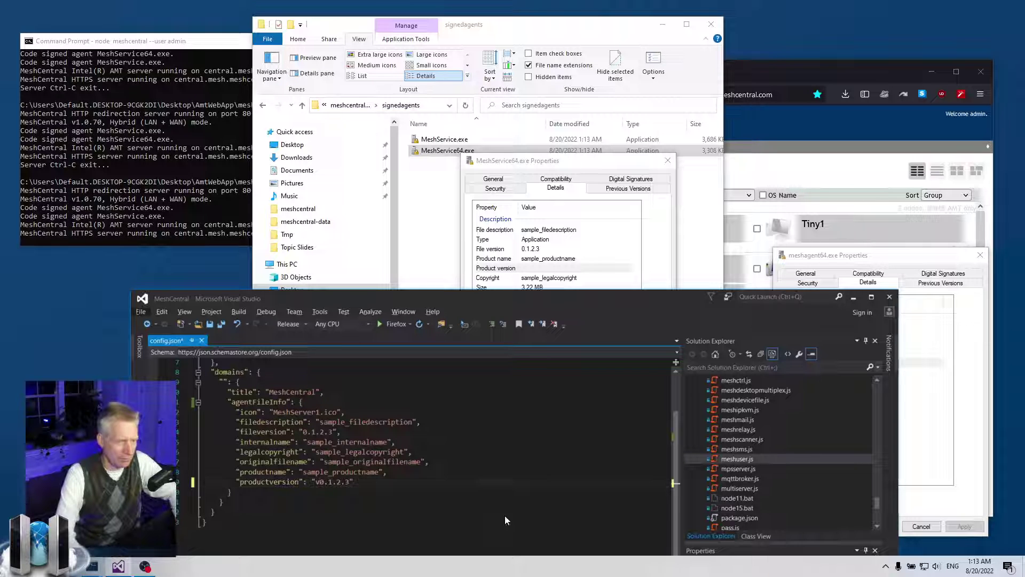
pyautogui.click(165, 197)
pyautogui.hotkey('ctrl', 'c')
pyautogui.press('Up')
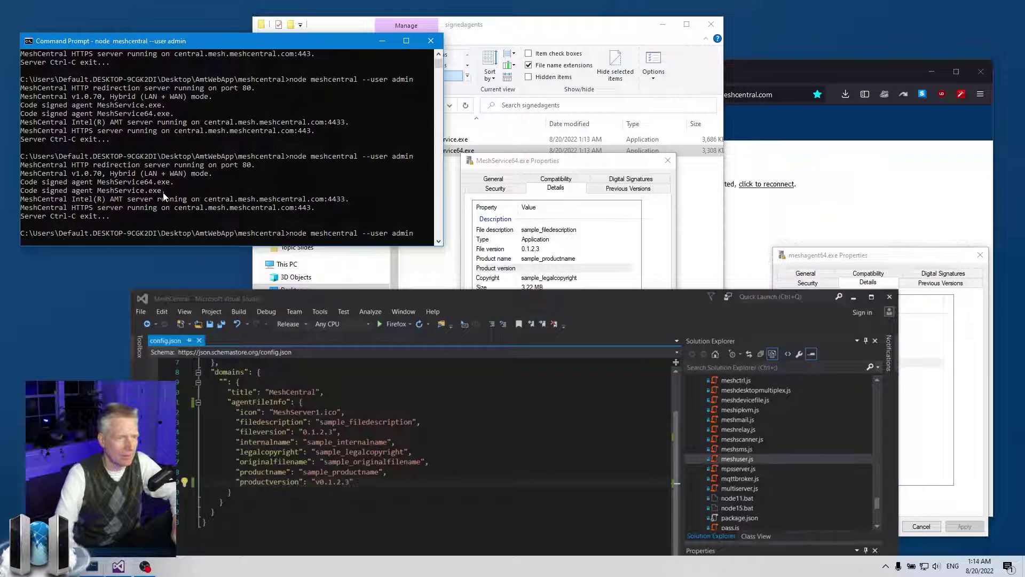
pyautogui.press('Return')
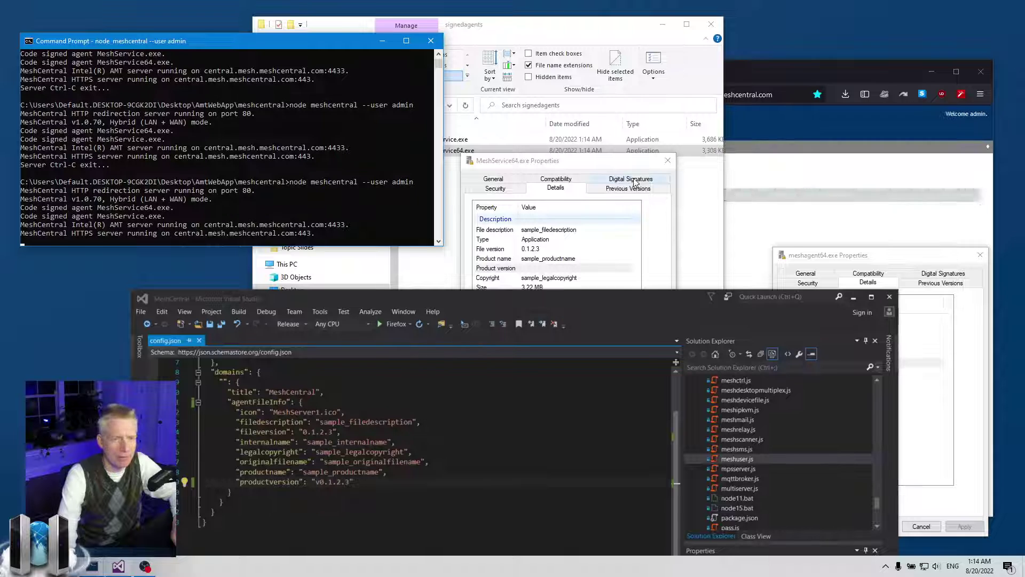
# - Verify MeshService64.exe's Details show file version 0.1.2.3 and product version v0.1.2.3
pyautogui.click(669, 166)
pyautogui.click(669, 164)
pyautogui.rightClick(473, 150)
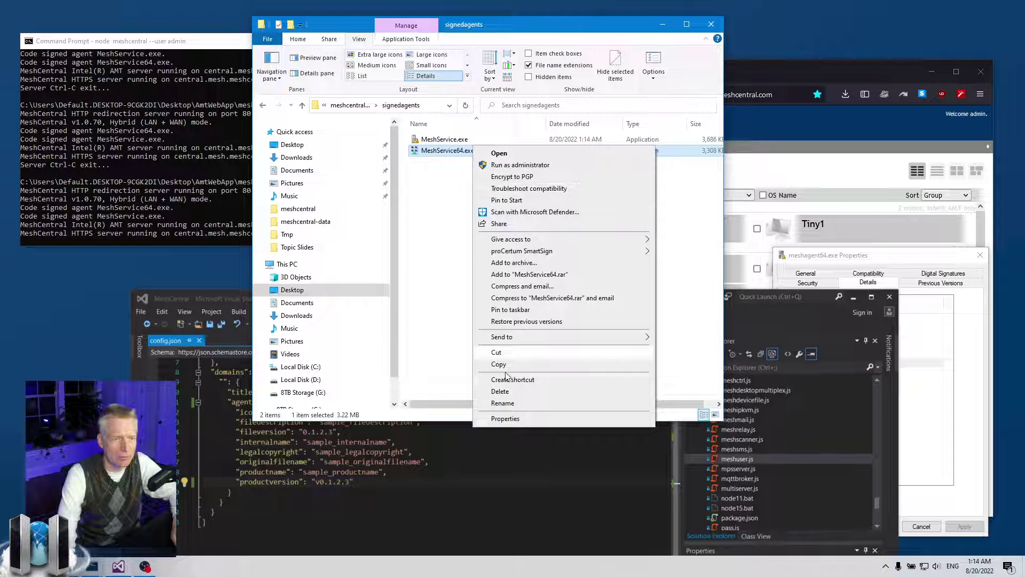
pyautogui.click(505, 418)
pyautogui.click(572, 180)
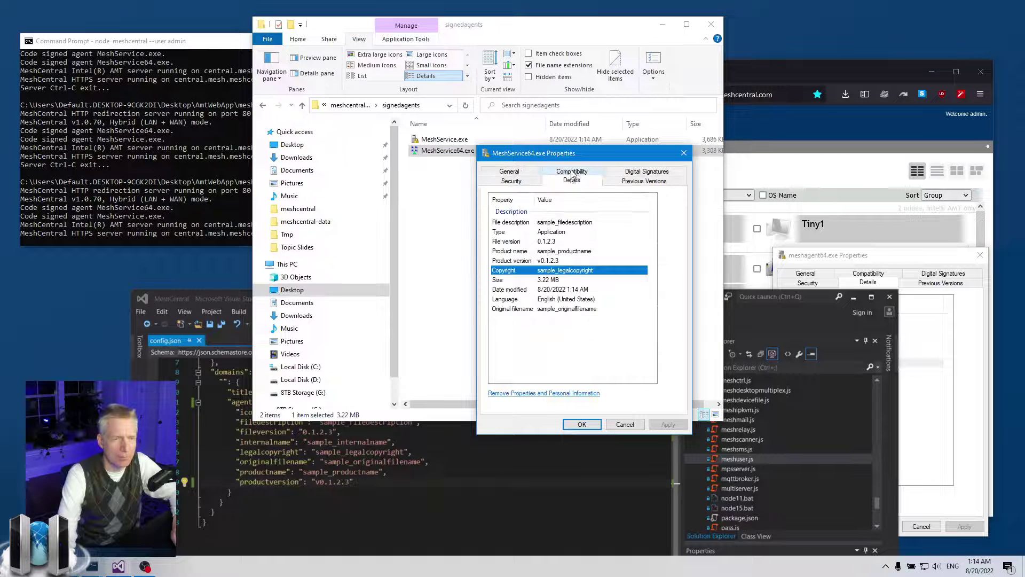
pyautogui.click(552, 261)
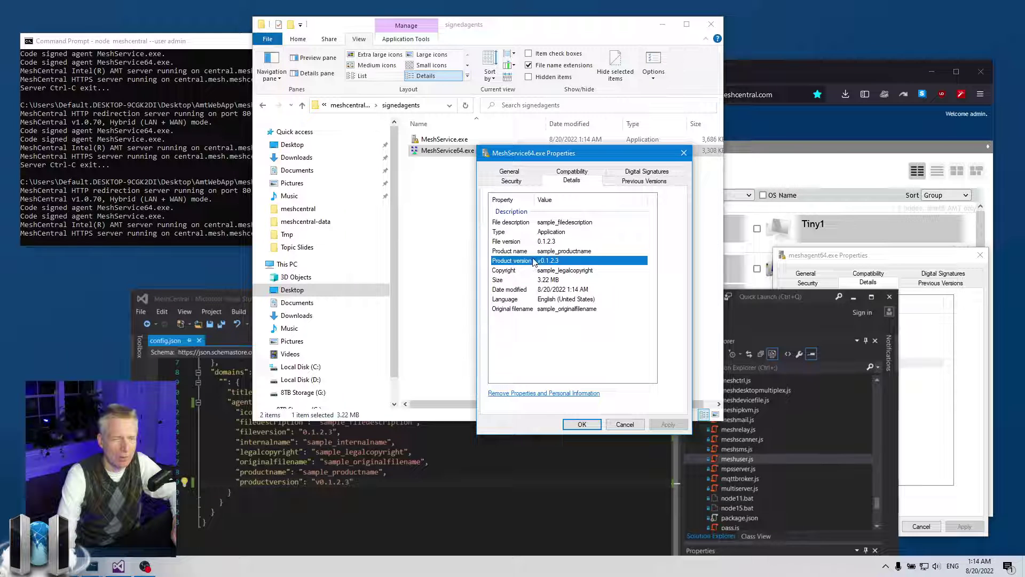
pyautogui.click(554, 251)
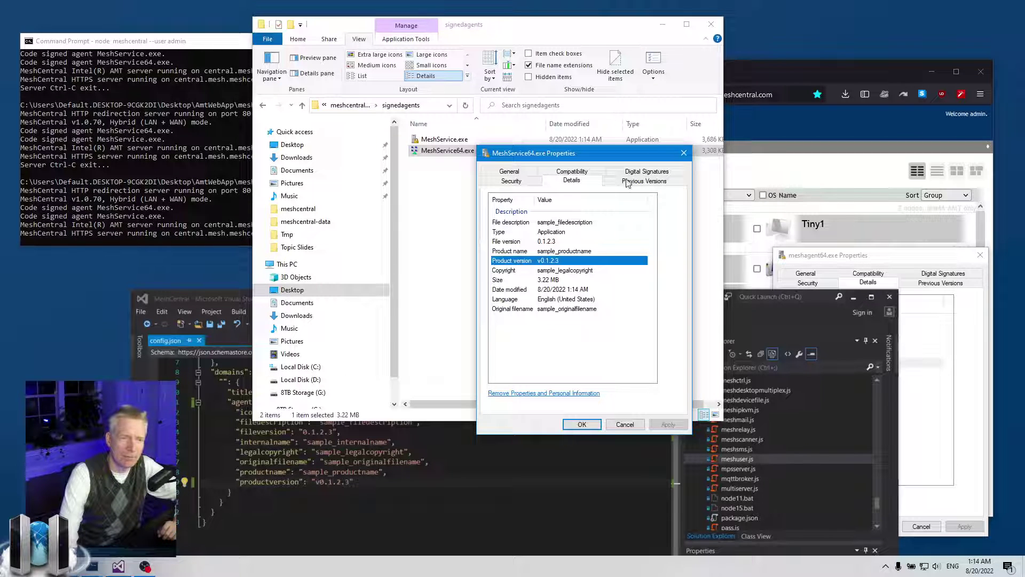
pyautogui.click(684, 153)
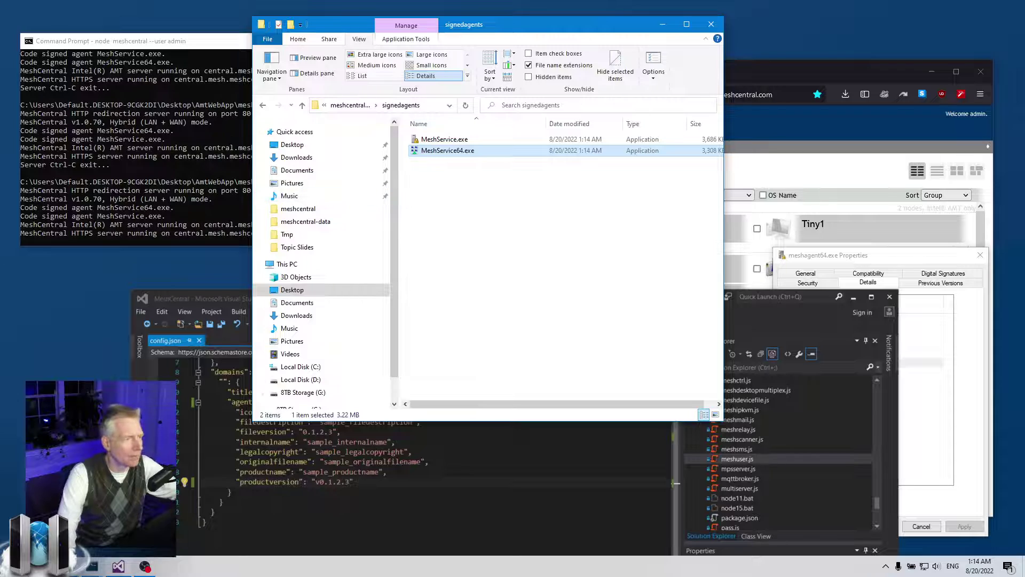